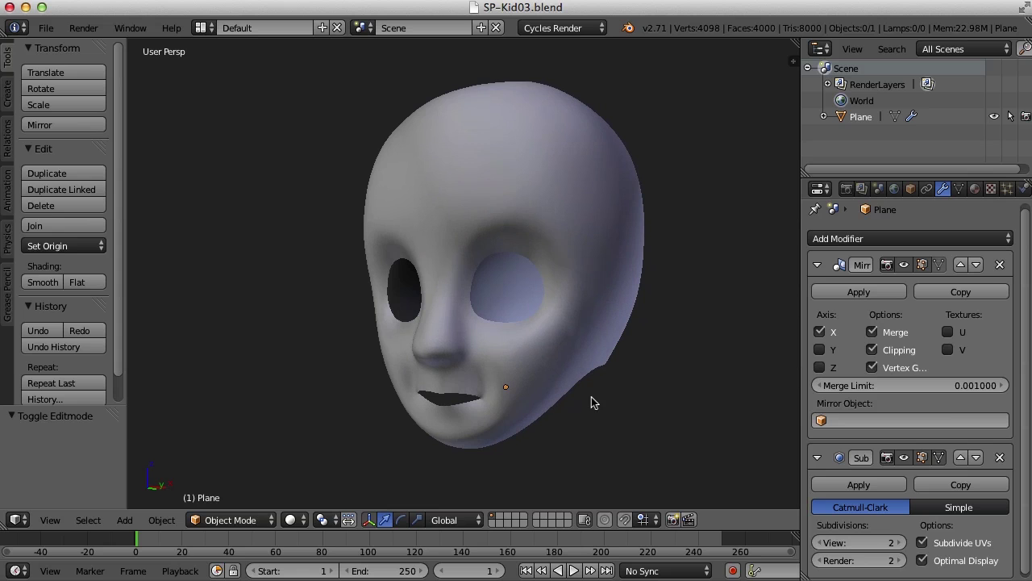
Hide the tool shelf and switch the screen layout to character modeling, framing the head in the front and side views
{"action": "middle_click_drag", "start_coordinate": [620, 391], "coordinate": [608, 412]}
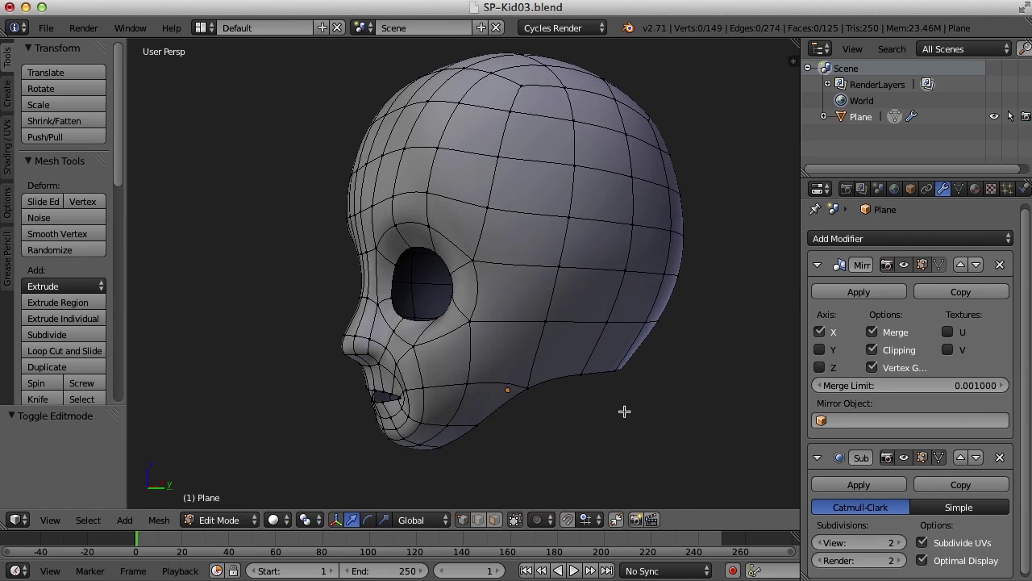
{"action": "key", "text": "t"}
{"action": "scroll", "coordinate": [633, 407], "scroll_direction": "up", "scroll_amount": 1}
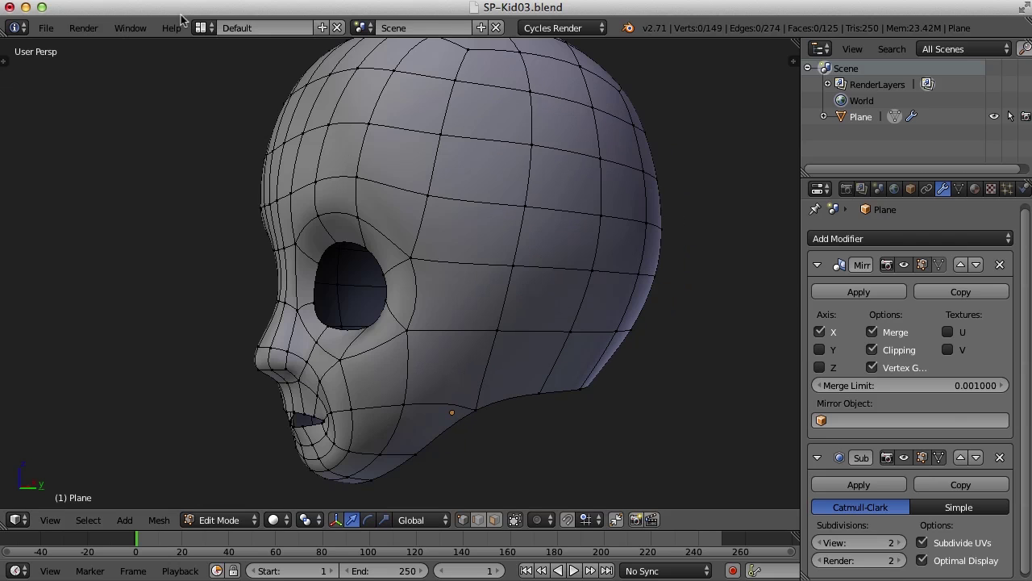
{"action": "left_click", "coordinate": [203, 28]}
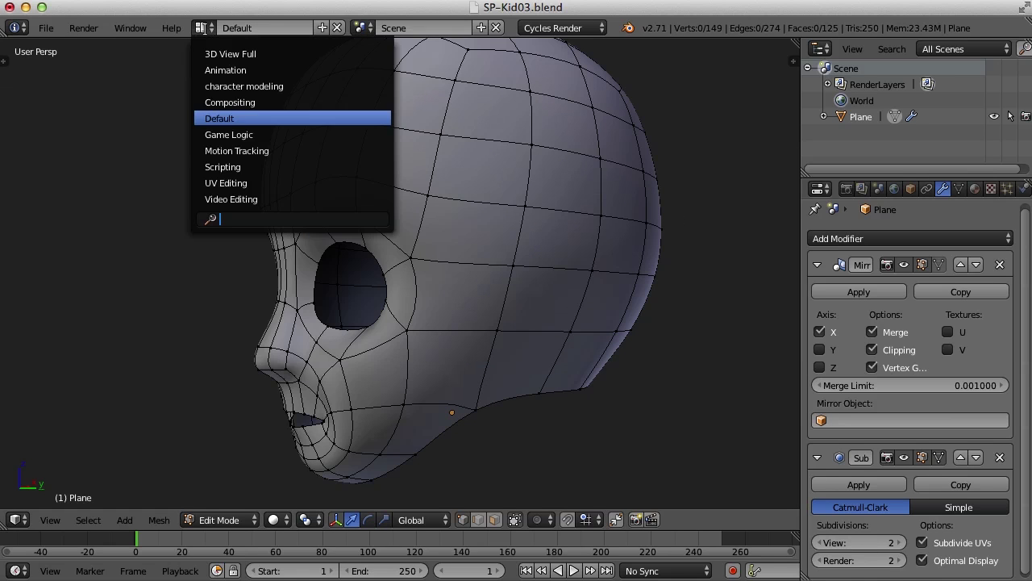
{"action": "left_click", "coordinate": [246, 87]}
{"action": "scroll", "coordinate": [597, 266], "scroll_direction": "up", "scroll_amount": 3}
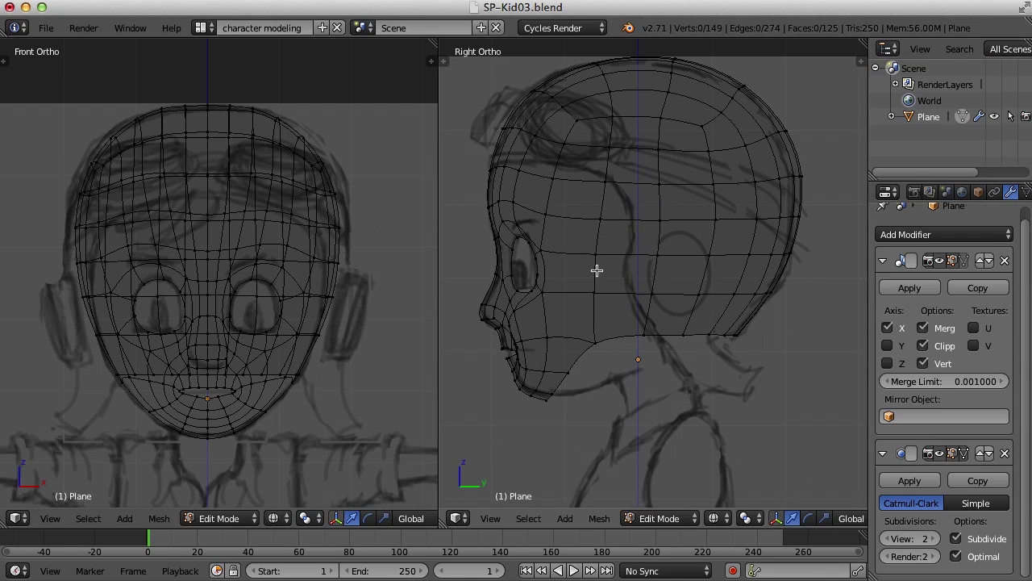
{"action": "middle_click_drag", "start_coordinate": [599, 269], "coordinate": [599, 307], "text": "shift"}
{"action": "middle_click_drag", "start_coordinate": [287, 323], "coordinate": [288, 304], "text": "shift"}
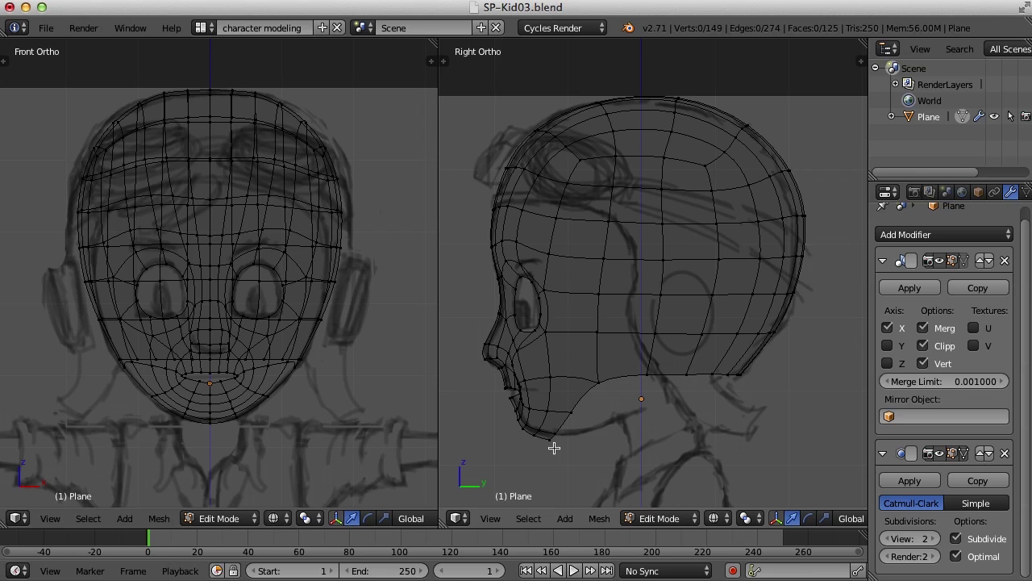
Extrude the open edge loop along the head's underside downward and scale it to about 0.62
{"action": "right_click", "coordinate": [664, 373], "text": "alt"}
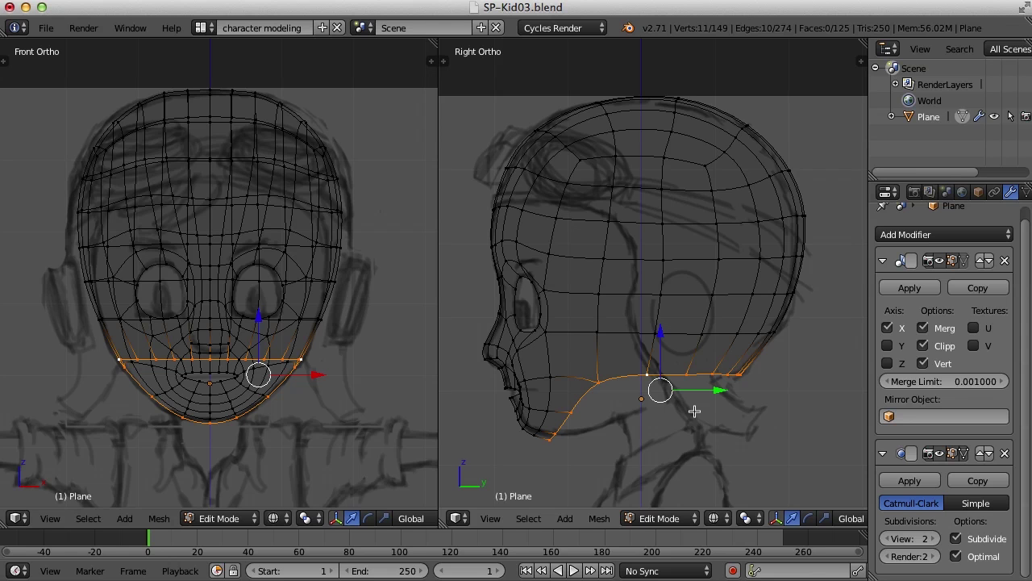
{"action": "key", "text": "e"}
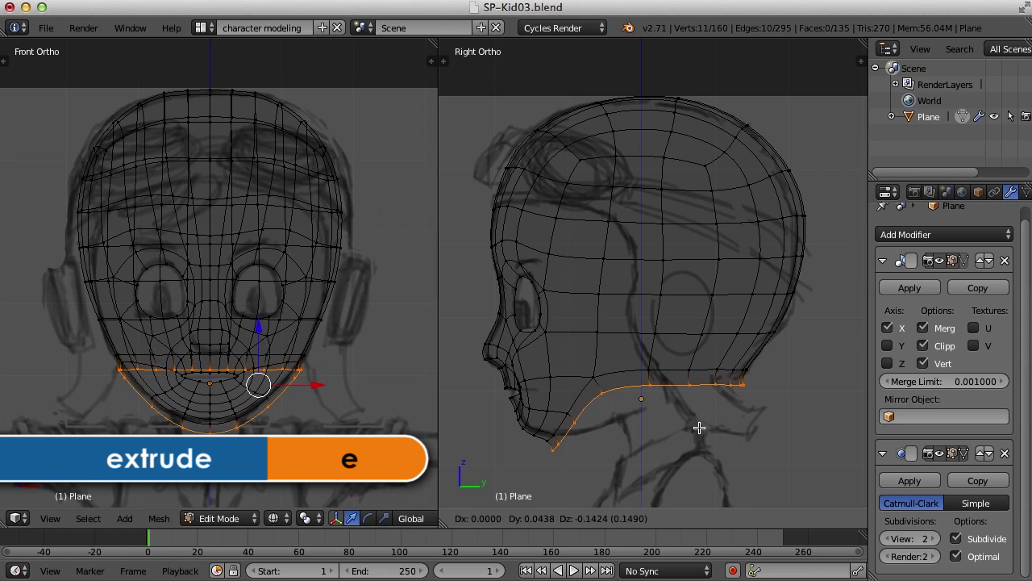
{"action": "left_click", "coordinate": [713, 441]}
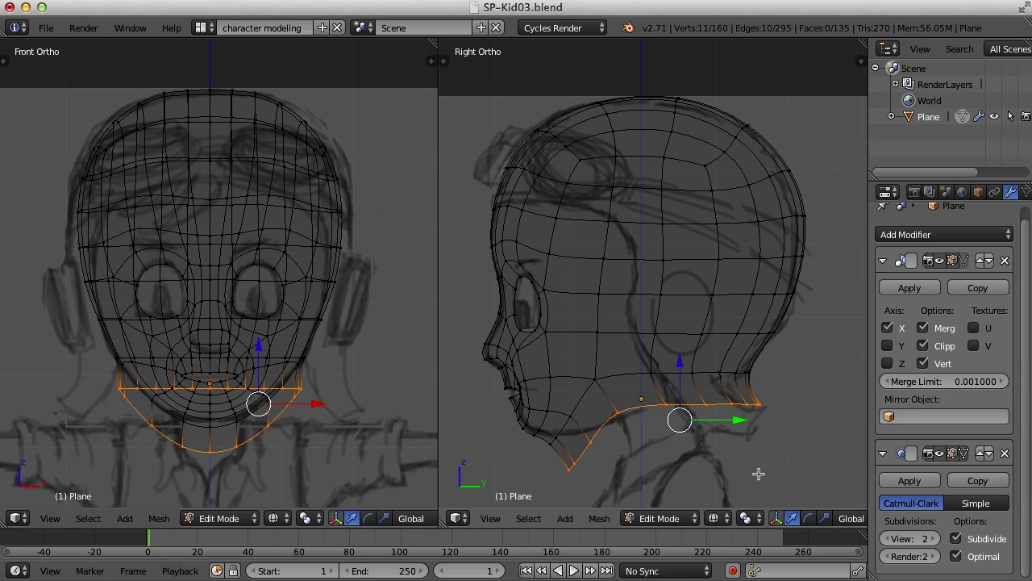
{"action": "key", "text": "s"}
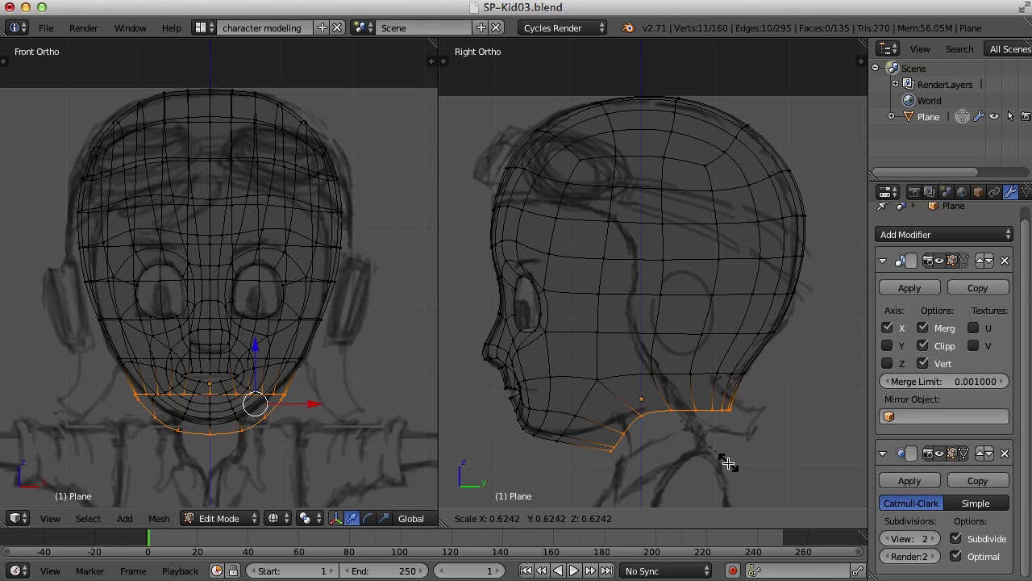
{"action": "left_click", "coordinate": [728, 463]}
Move the extruded loop inward along X and compress it vertically along Z using the scale manipulator
{"action": "key", "text": "g"}
{"action": "key", "text": "x"}
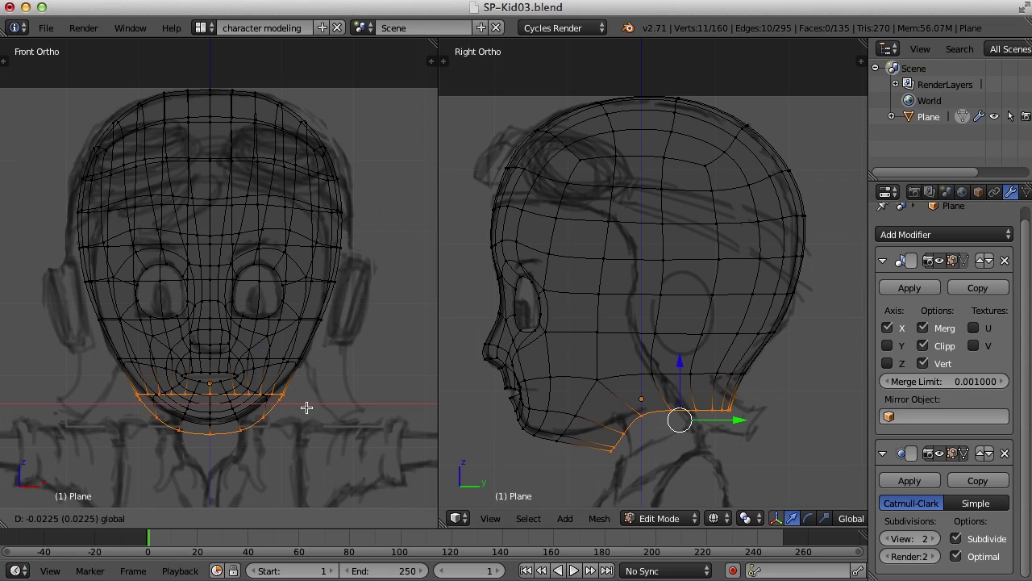
{"action": "left_click", "coordinate": [296, 406]}
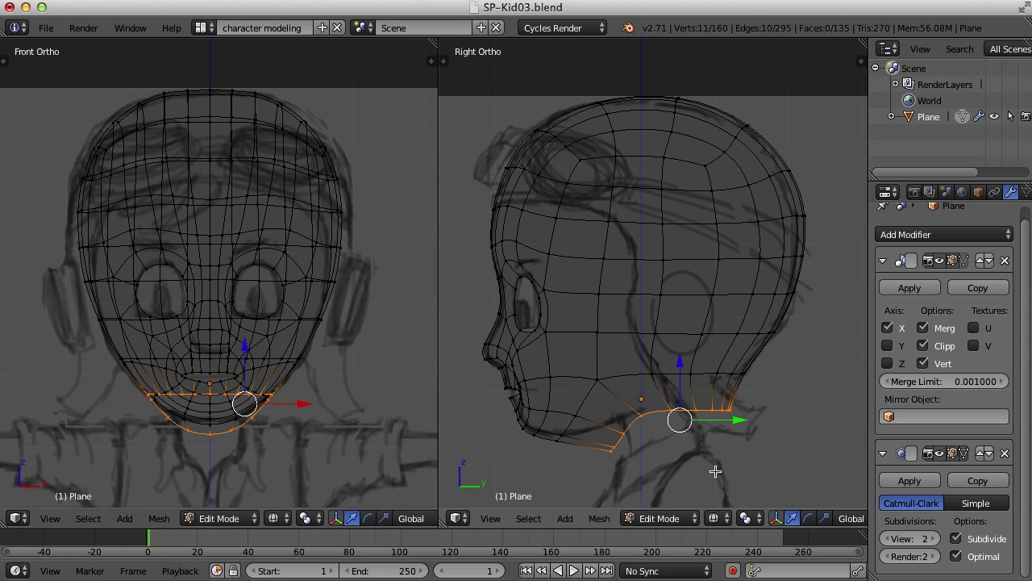
{"action": "key", "text": "ctrl+alt+s"}
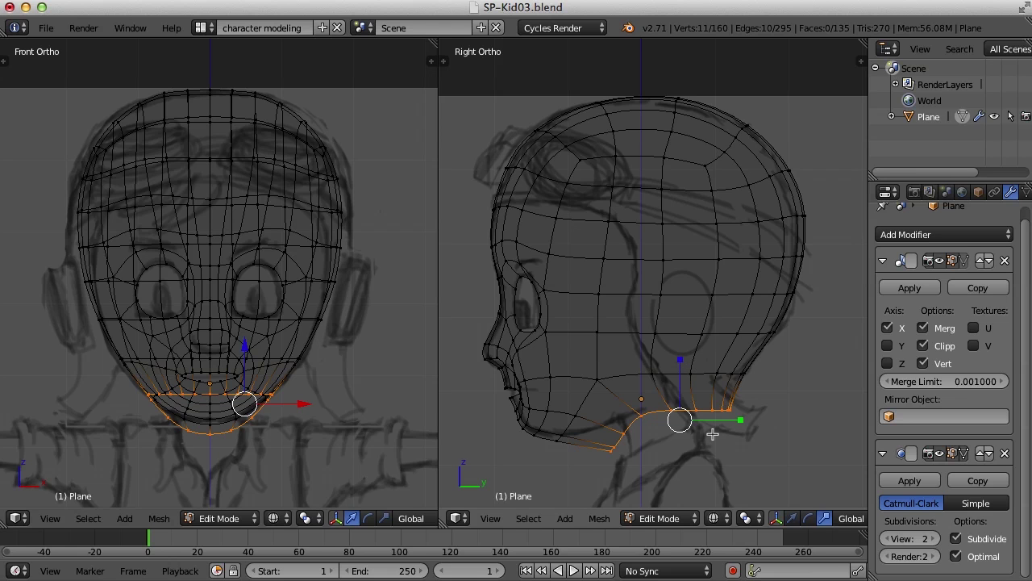
{"action": "left_click_drag", "start_coordinate": [682, 360], "coordinate": [687, 397]}
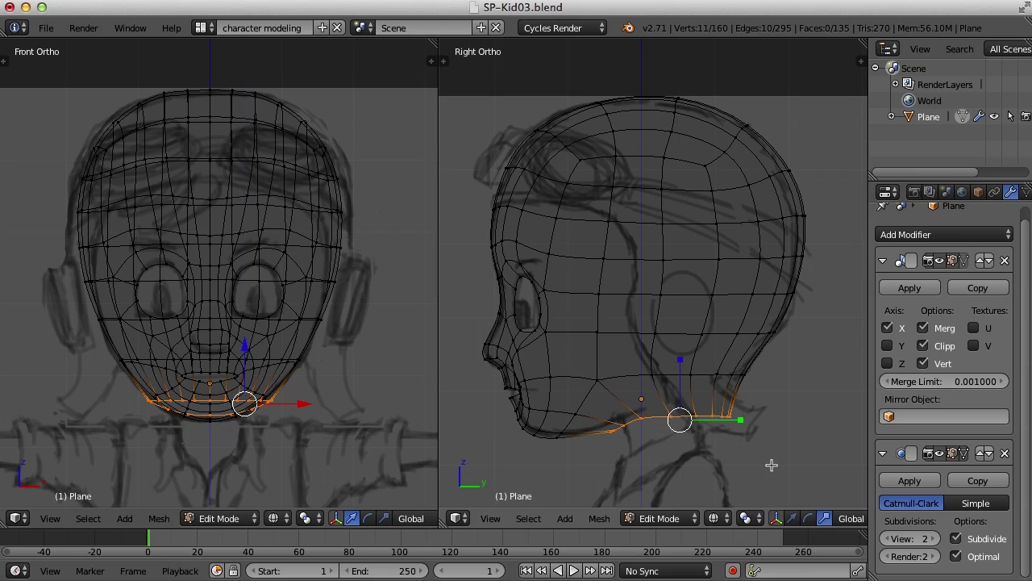
Shrink the extruded loop further and move it up and forward against the head's underside
{"action": "key", "text": "s"}
{"action": "left_click", "coordinate": [741, 454]}
{"action": "key", "text": "g"}
{"action": "left_click", "coordinate": [721, 447]}
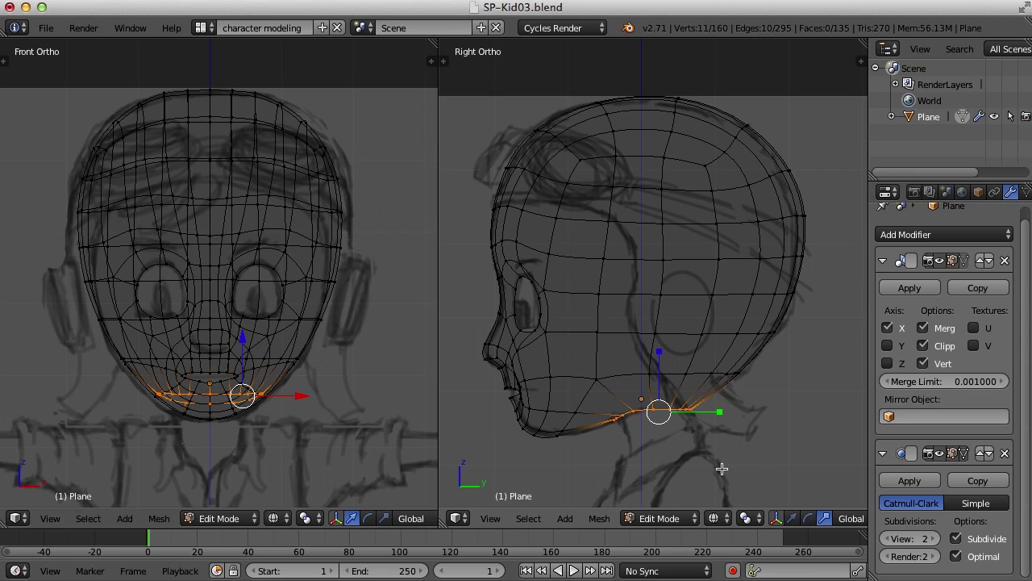
Enlarge the underside loop slightly and tilt it so its back end rises toward the nape
{"action": "key", "text": "s"}
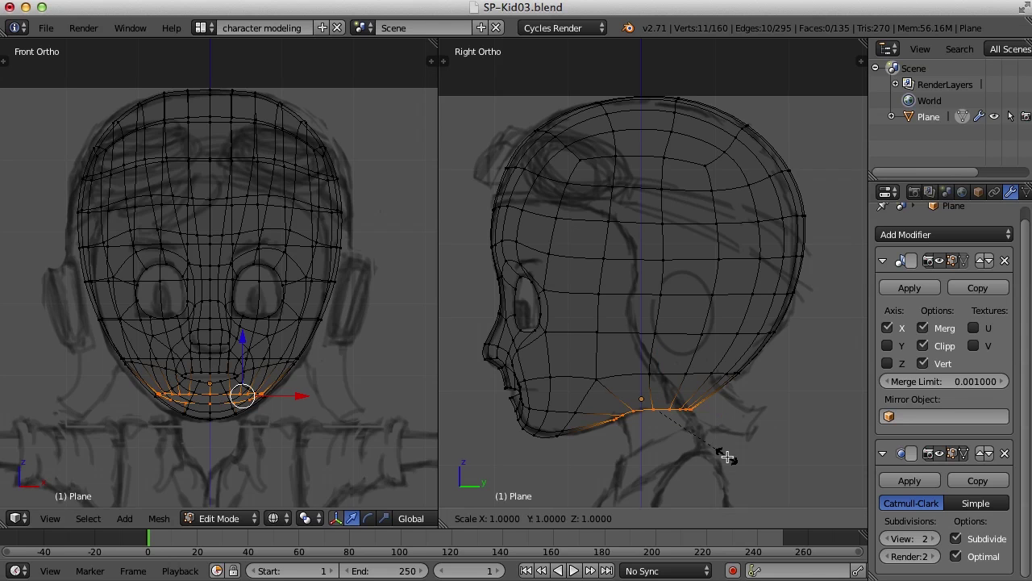
{"action": "left_click", "coordinate": [754, 463]}
{"action": "key", "text": "r"}
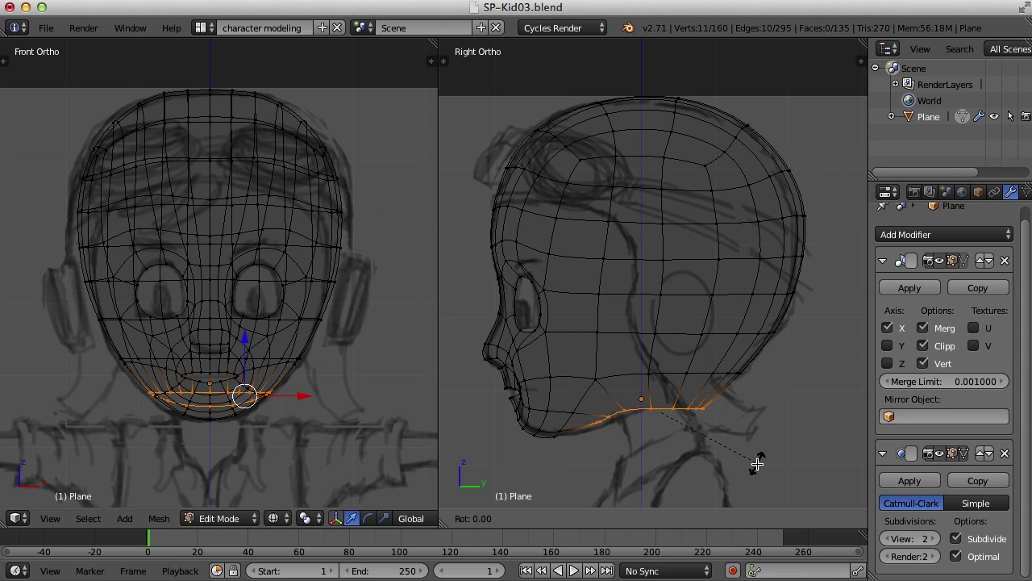
{"action": "left_click", "coordinate": [759, 440]}
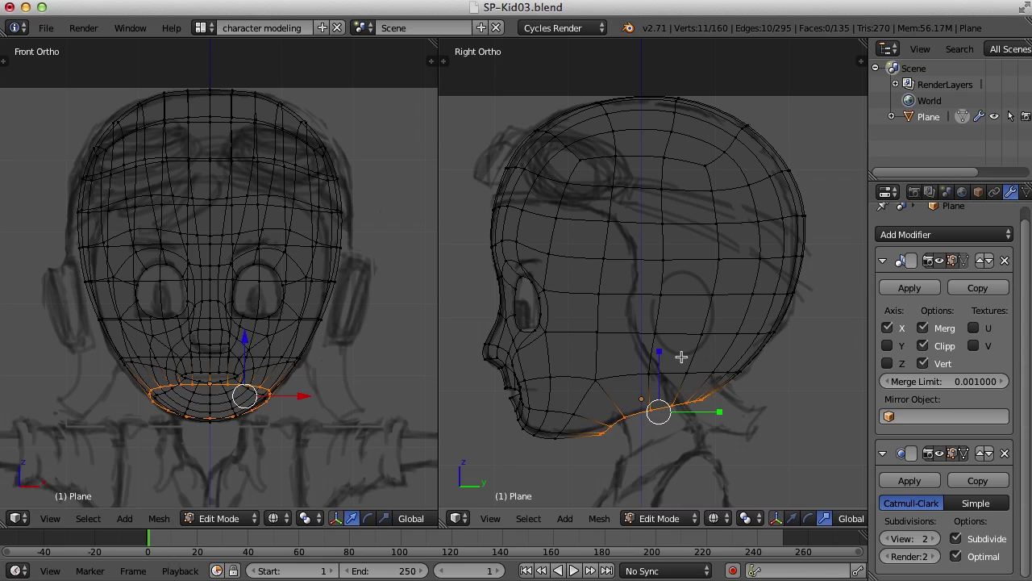
Flatten the underside loop along the Z axis
{"action": "key", "text": "s"}
{"action": "key", "text": "z"}
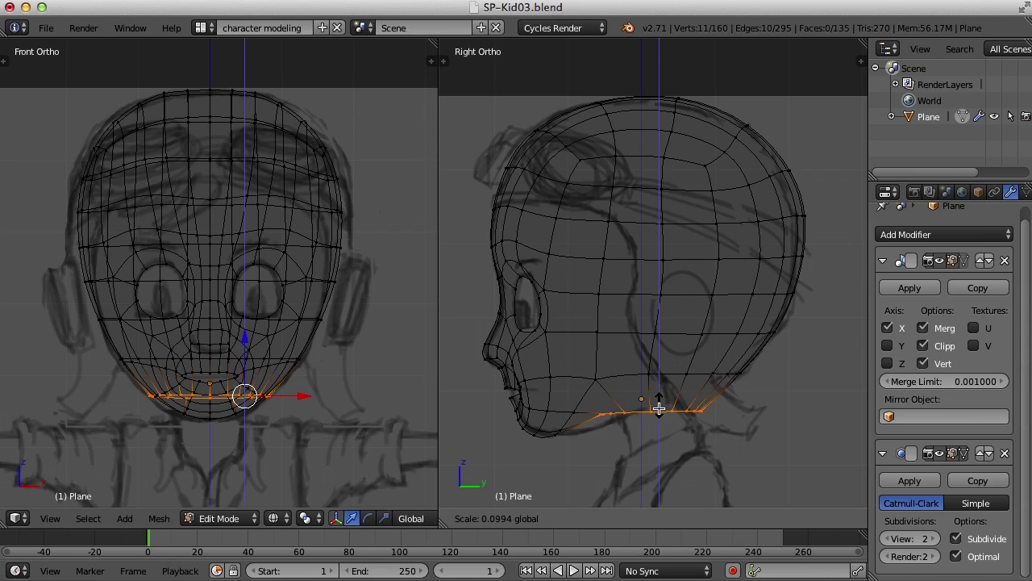
{"action": "left_click", "coordinate": [660, 411]}
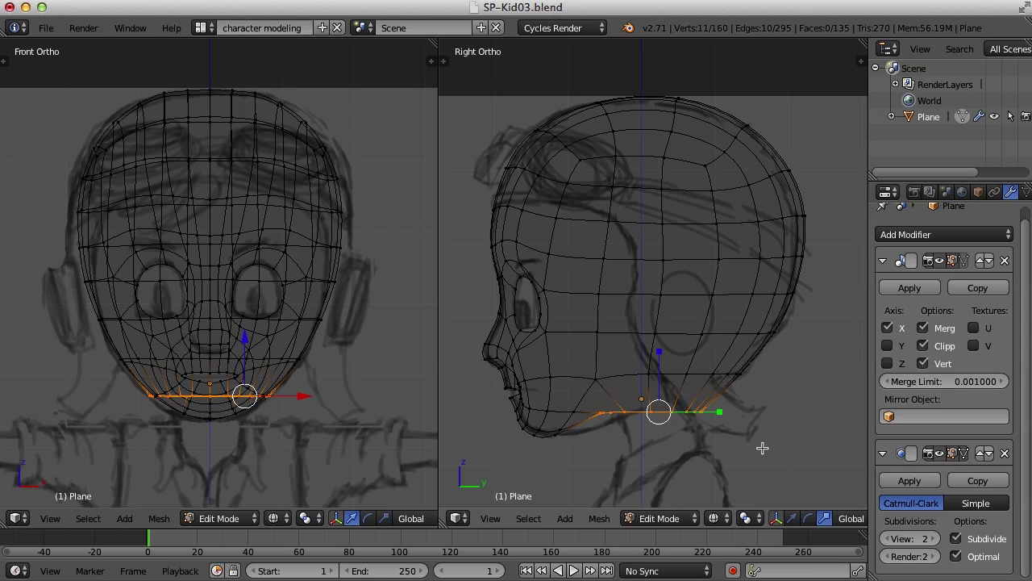
Tilt the flattened loop toward the nape, then shrink it and move it up to fit the sketched neck opening
{"action": "key", "text": "r"}
{"action": "left_click", "coordinate": [763, 406]}
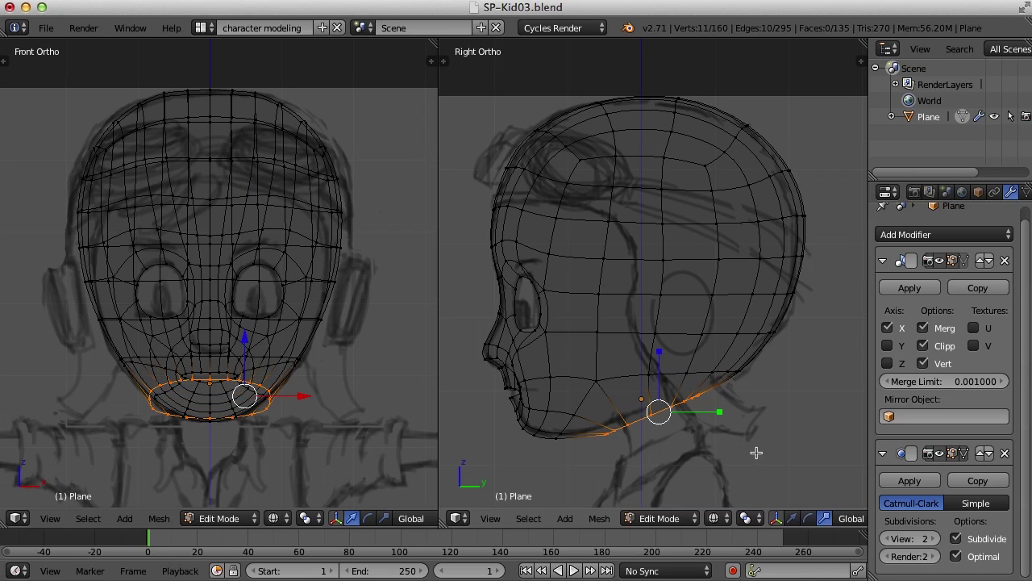
{"action": "key", "text": "s"}
{"action": "left_click", "coordinate": [739, 450]}
{"action": "key", "text": "g"}
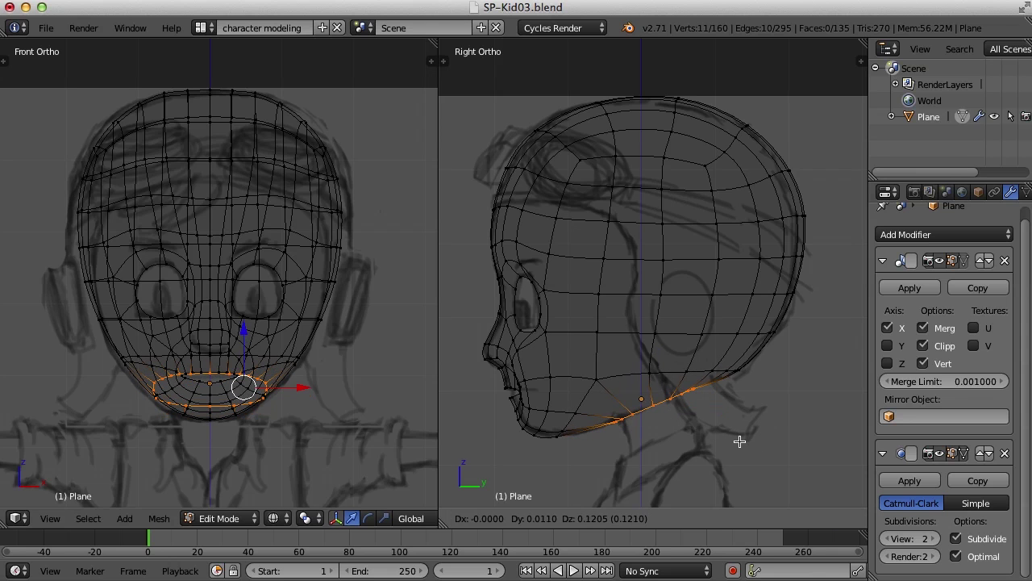
{"action": "left_click", "coordinate": [739, 443]}
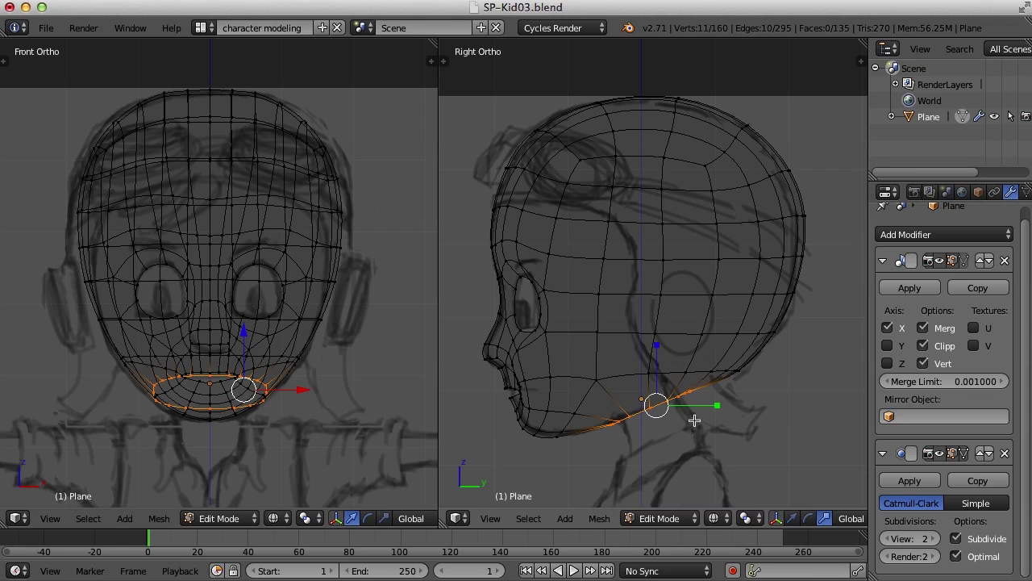
Extrude the loop downward to start the neck, then shrink and reposition the loop where the neck meets the head
{"action": "key", "text": "e"}
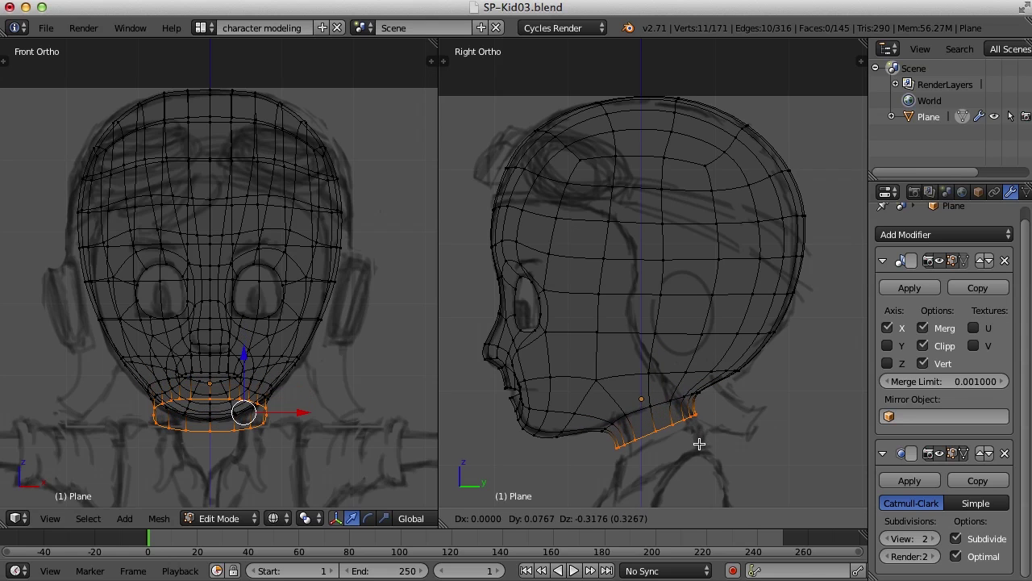
{"action": "left_click", "coordinate": [700, 433]}
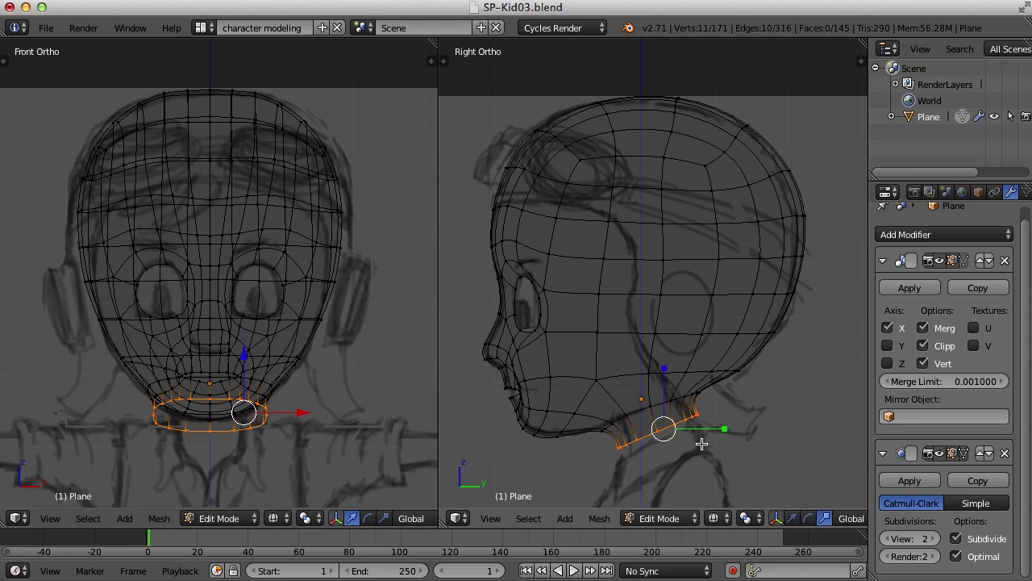
{"action": "right_click", "coordinate": [646, 408], "text": "alt"}
{"action": "key", "text": "s"}
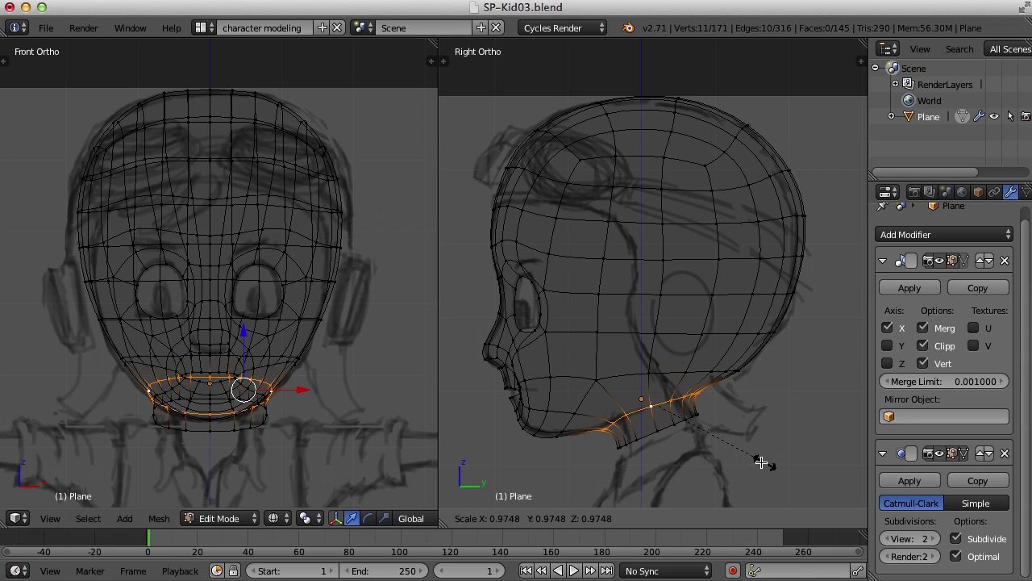
{"action": "left_click", "coordinate": [736, 454]}
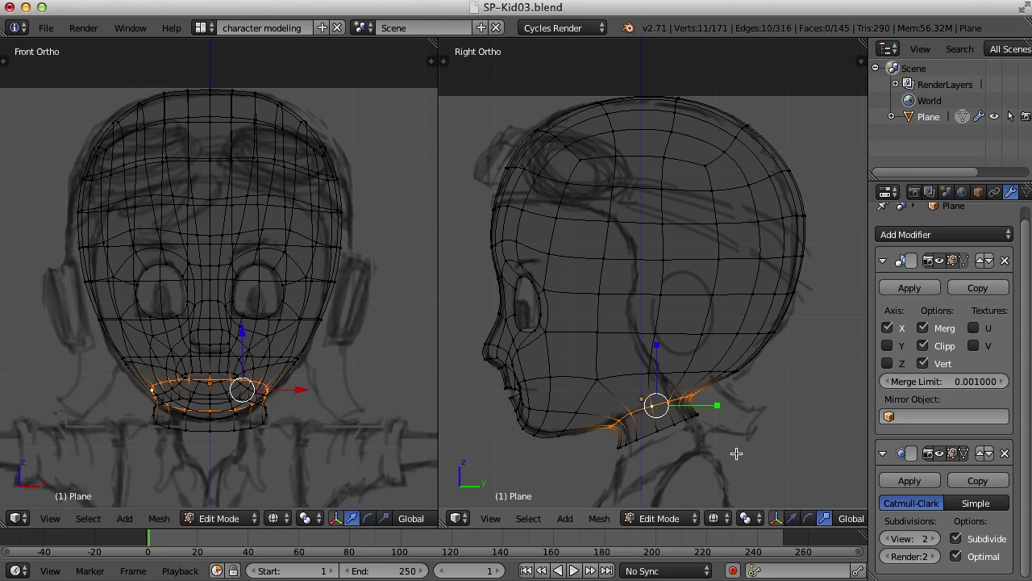
{"action": "key", "text": "g"}
{"action": "left_click", "coordinate": [742, 452]}
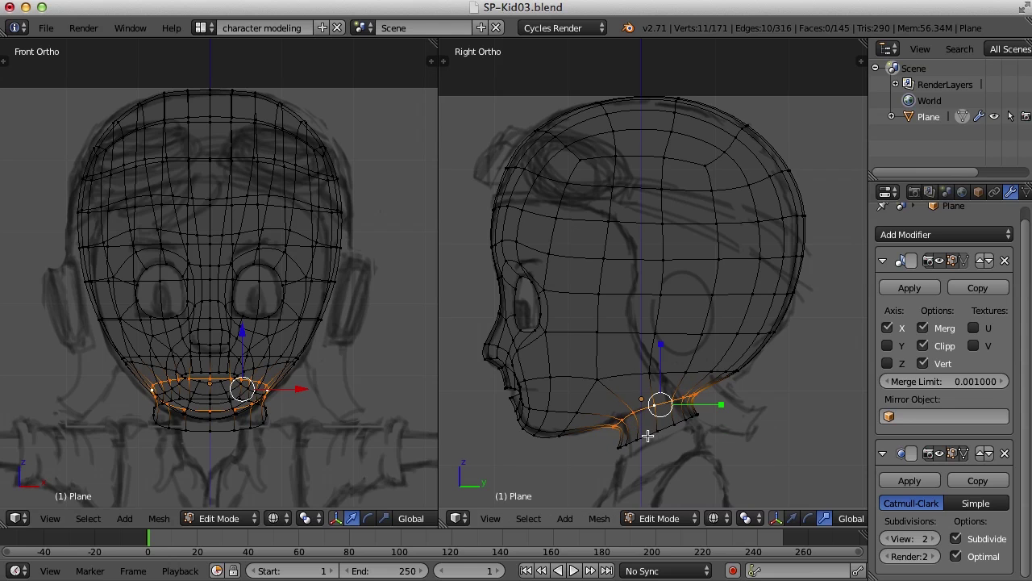
Rotate the neck's lower edge loop to reduce its slope in the side view
{"action": "right_click", "coordinate": [647, 435], "text": "alt"}
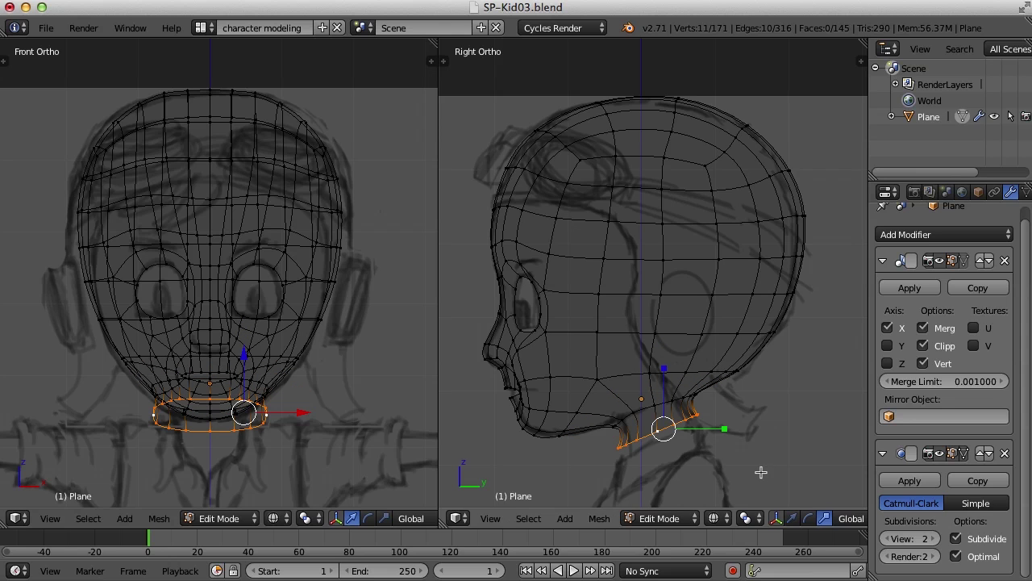
{"action": "key", "text": "r"}
{"action": "left_click", "coordinate": [734, 460]}
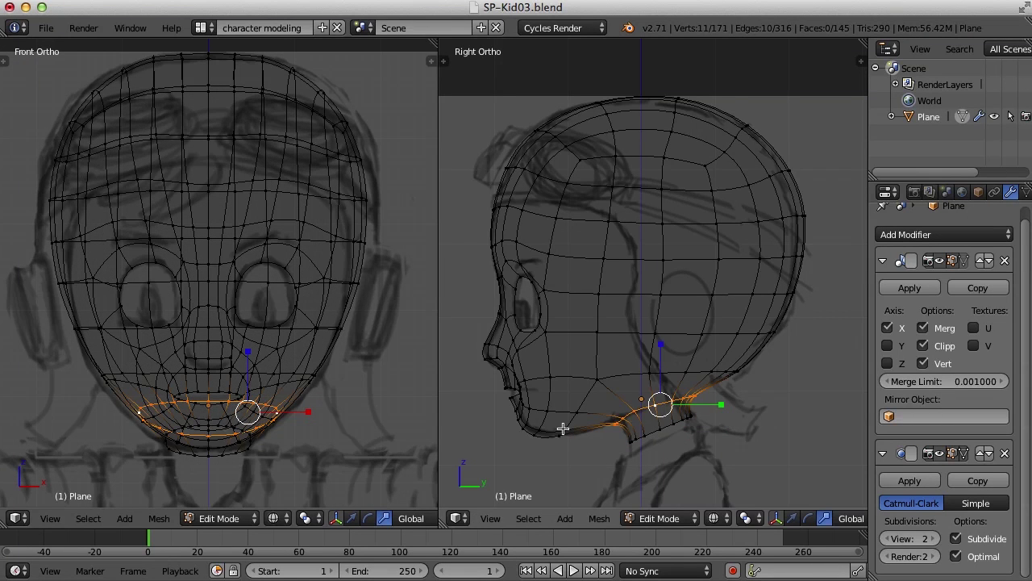
Move the edge under the chin backward and slightly up, and shift the neighbouring jaw vertex backward
{"action": "right_click", "coordinate": [563, 429]}
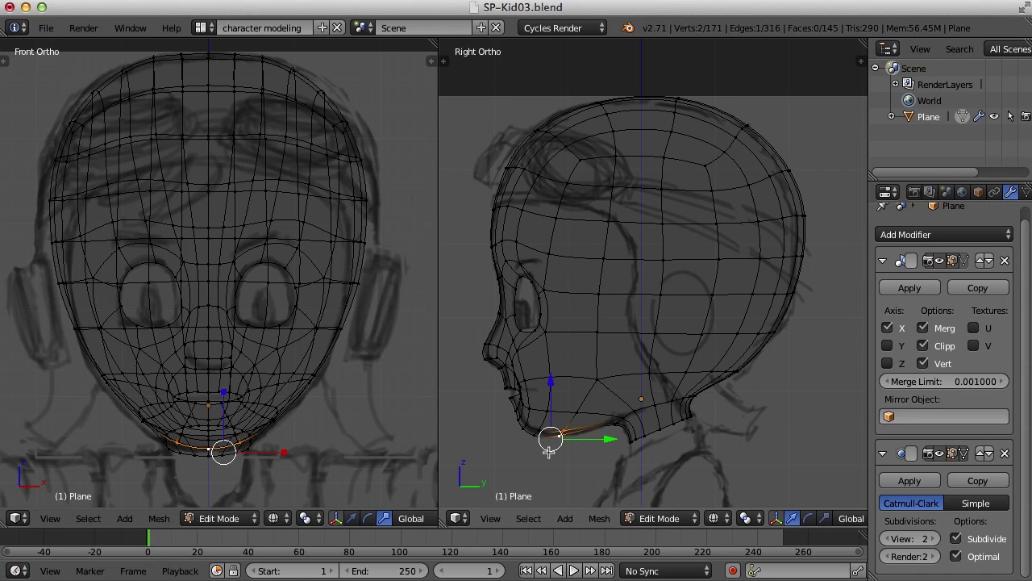
{"action": "key", "text": "g"}
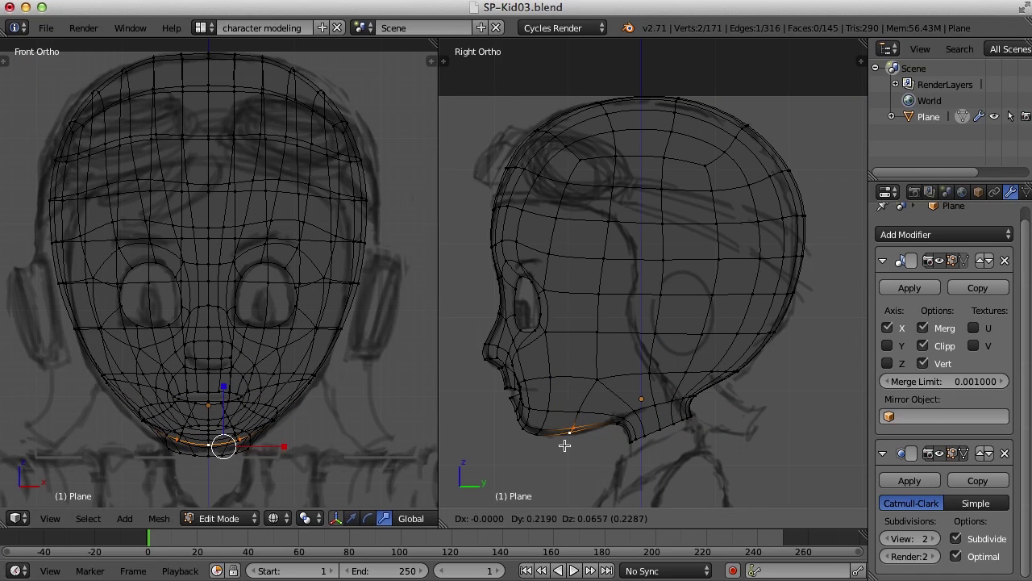
{"action": "left_click", "coordinate": [559, 445]}
{"action": "right_click", "coordinate": [582, 413]}
{"action": "key", "text": "g"}
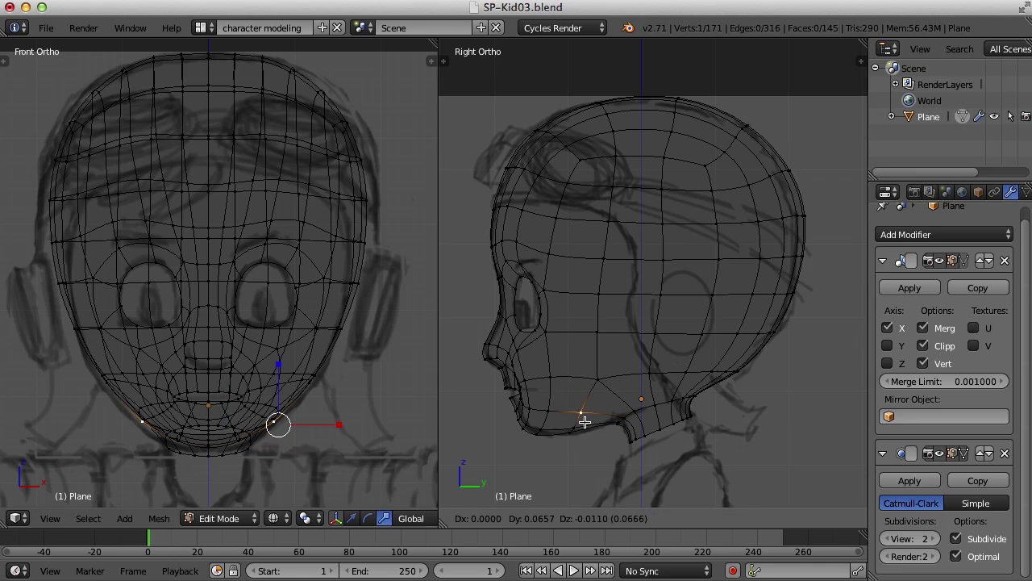
{"action": "left_click", "coordinate": [587, 422]}
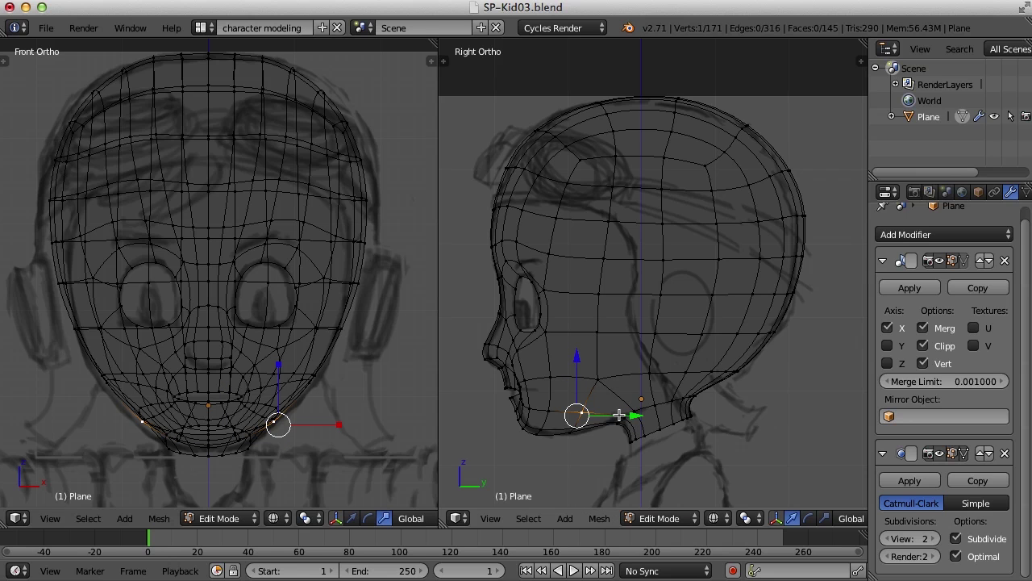
Switch the front view's manipulator to translate and move the two lower jaw vertices outward to widen the jawline
{"action": "left_click", "coordinate": [350, 518]}
{"action": "left_click_drag", "start_coordinate": [337, 424], "coordinate": [345, 424]}
{"action": "right_click", "coordinate": [549, 412]}
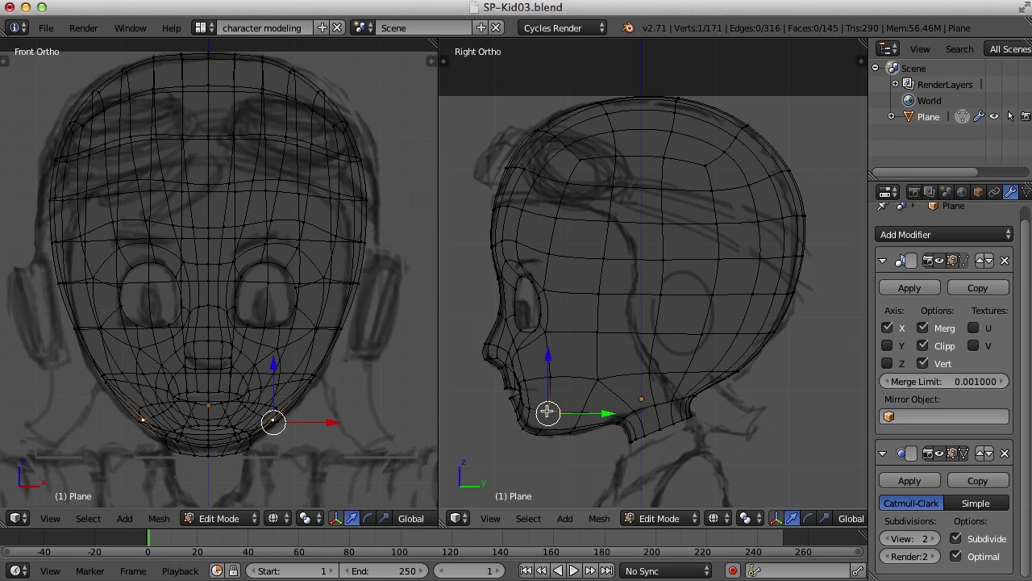
{"action": "key", "text": "g"}
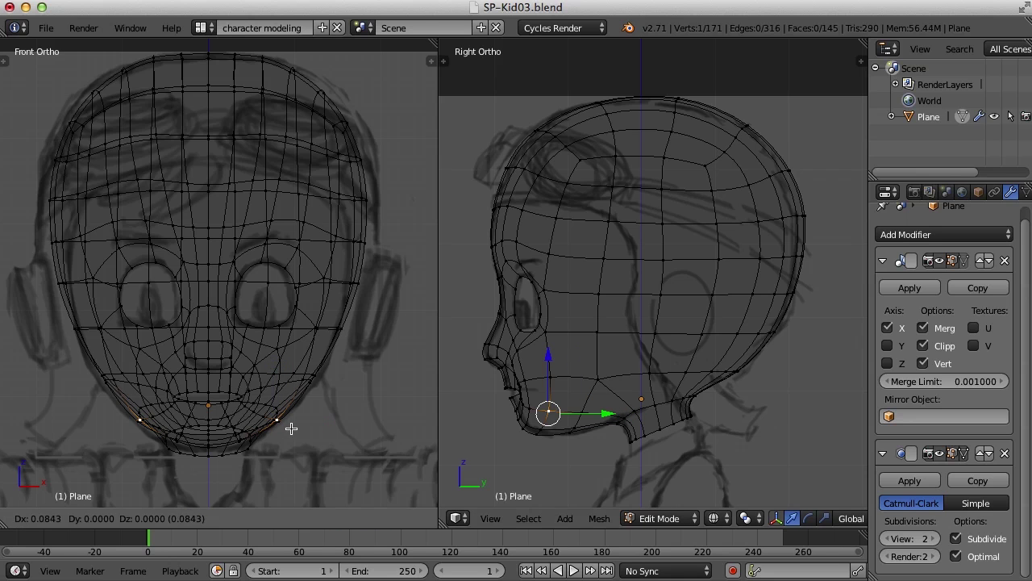
{"action": "left_click", "coordinate": [290, 427]}
Nudge the rear lower jaw vertex slightly inward and move the jaw vertex above it outward to follow the sketched face outline
{"action": "right_click", "coordinate": [583, 411]}
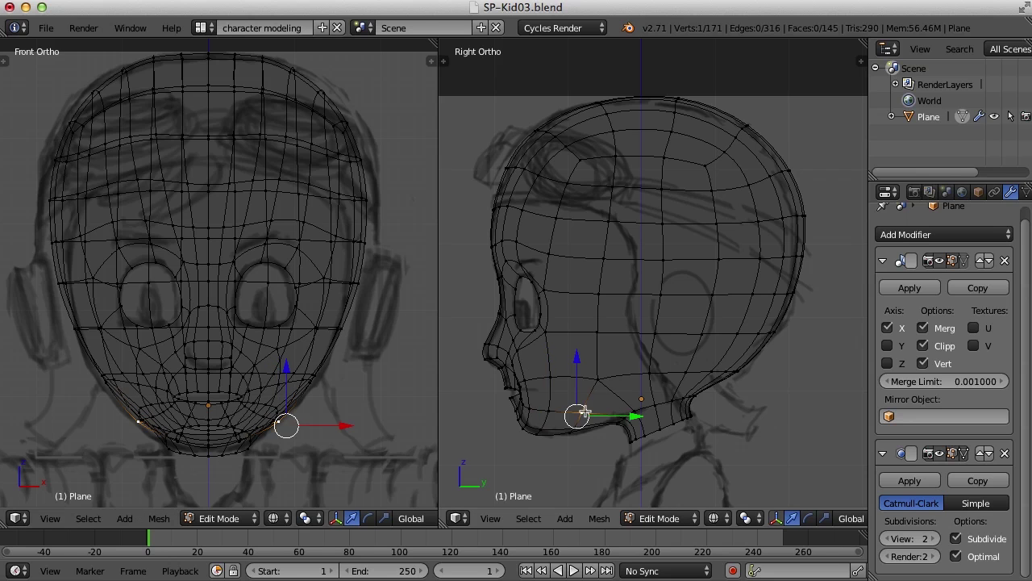
{"action": "left_click_drag", "start_coordinate": [346, 427], "coordinate": [343, 427]}
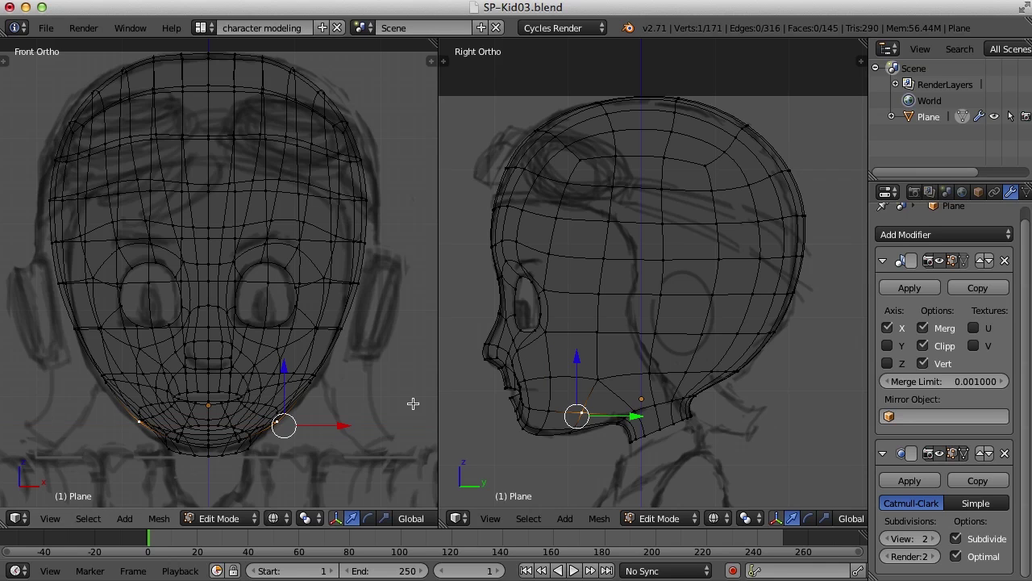
{"action": "right_click", "coordinate": [593, 378]}
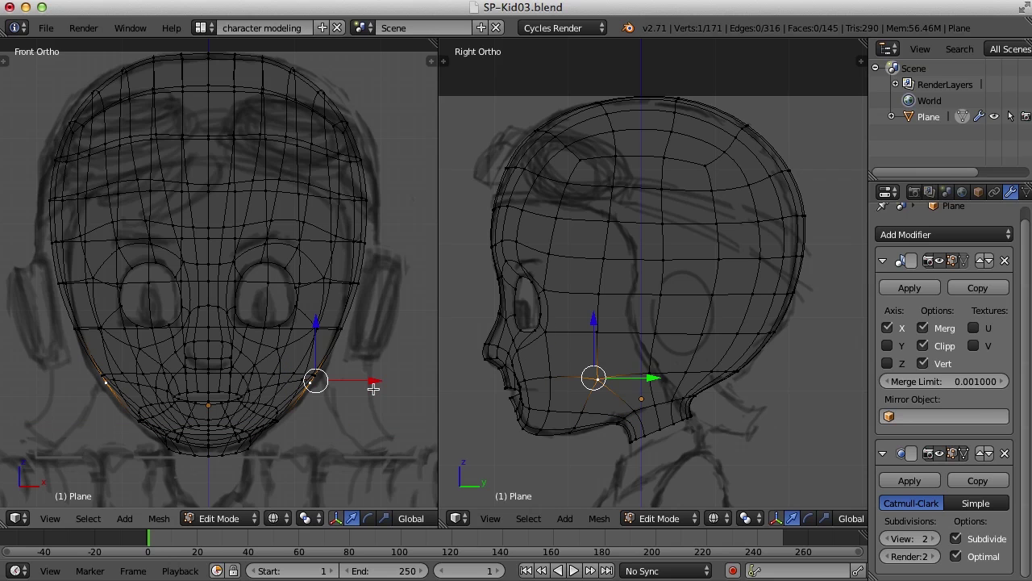
{"action": "left_click_drag", "start_coordinate": [375, 380], "coordinate": [380, 380]}
{"action": "right_click", "coordinate": [599, 329], "text": "alt"}
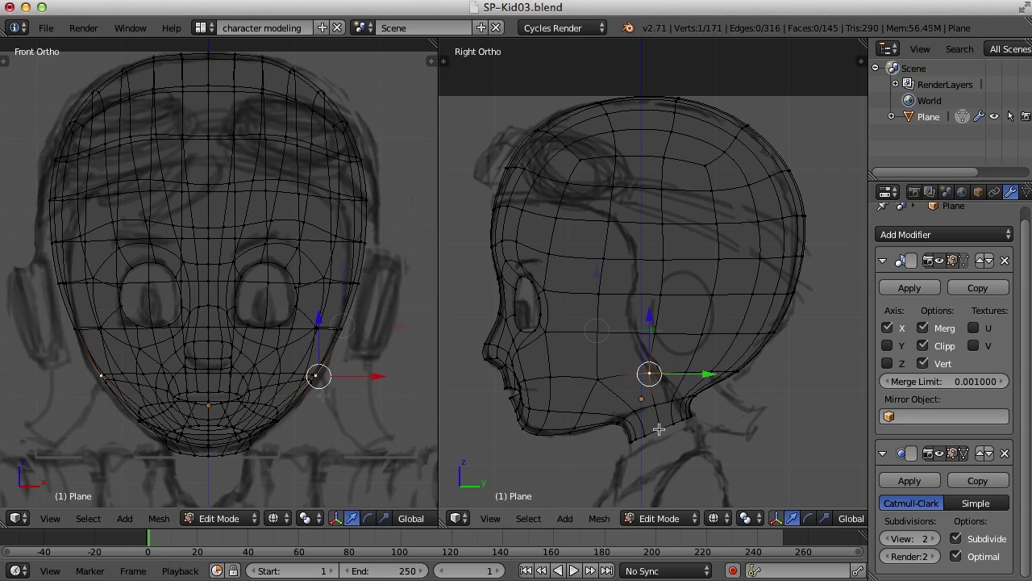
Extrude the neck's open edge loop downward twice to lengthen the neck toward the collar
{"action": "right_click", "coordinate": [657, 431], "text": "alt"}
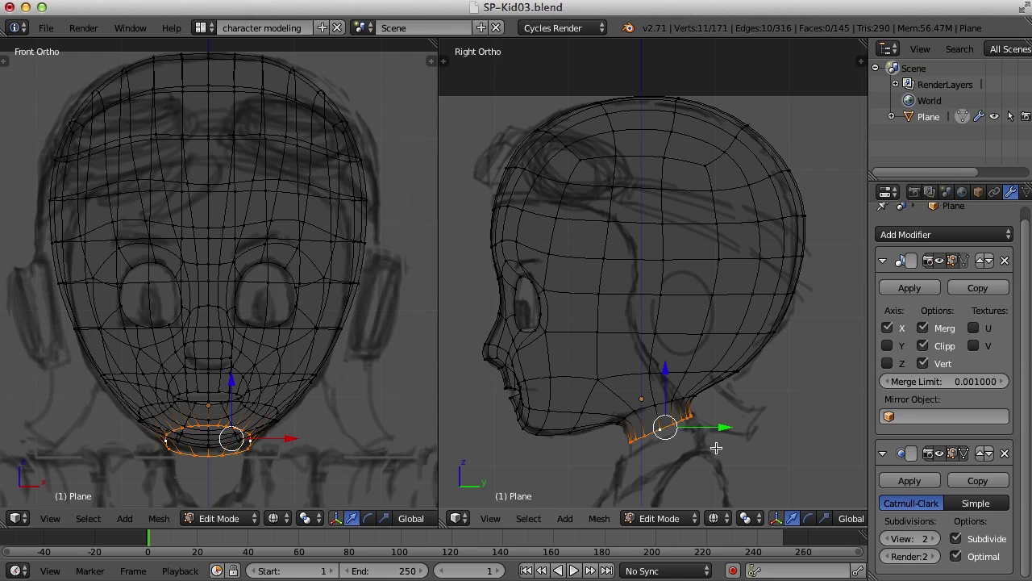
{"action": "key", "text": "e"}
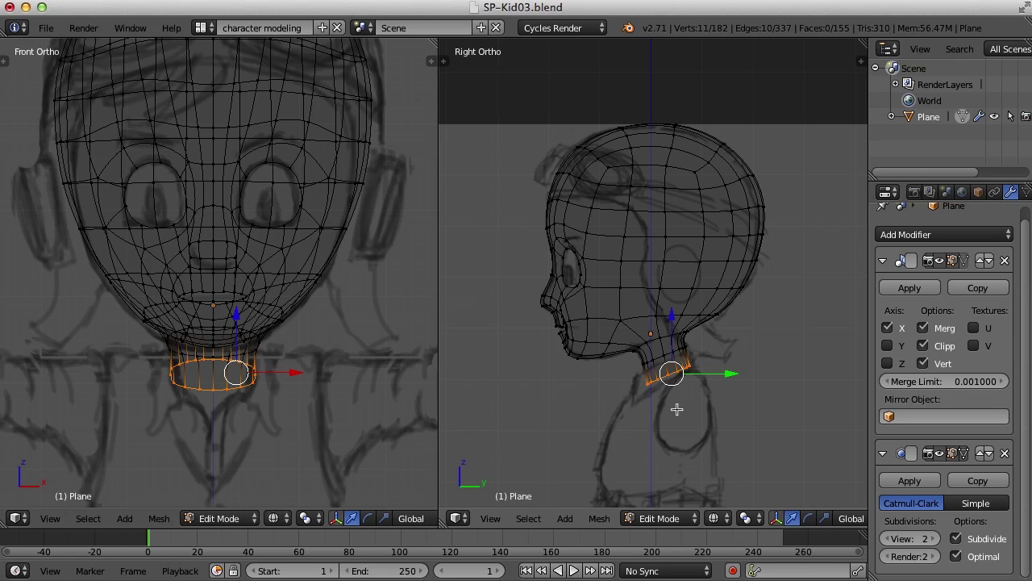
{"action": "key", "text": "e"}
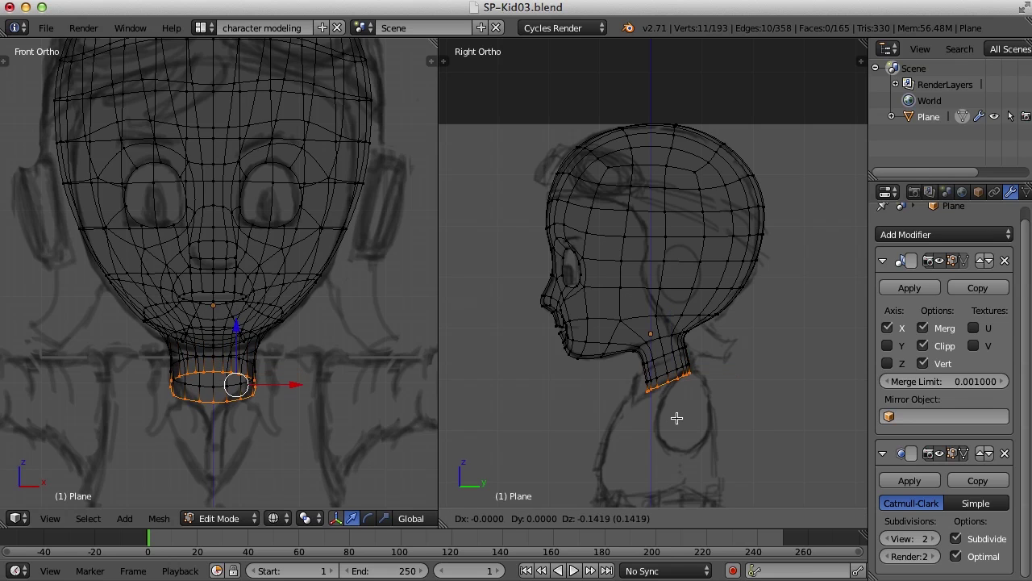
{"action": "left_click", "coordinate": [678, 422]}
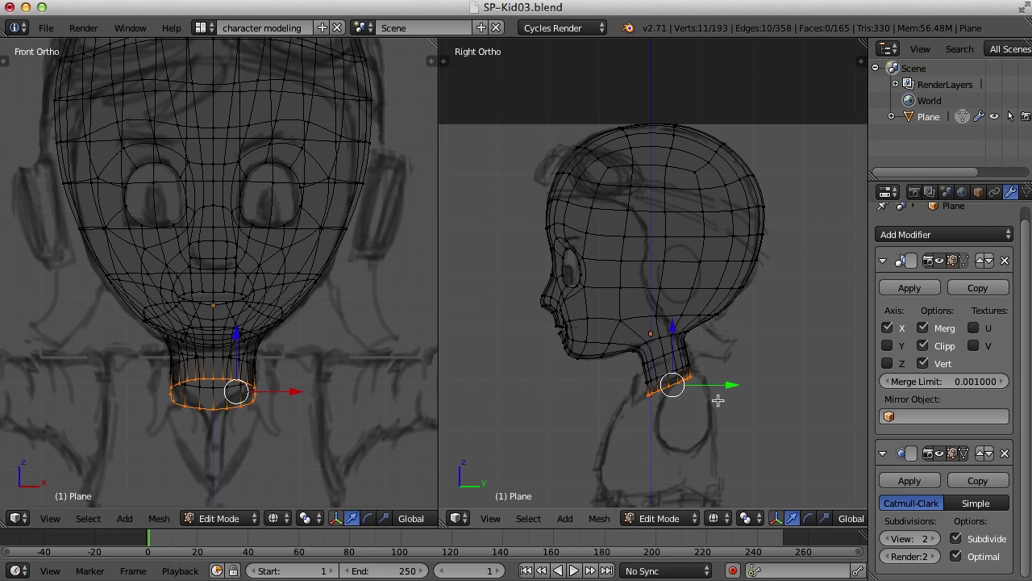
Enlarge the neck's bottom loop about 1.5 times and move its side vertices outward to flare it toward the shoulders
{"action": "key", "text": "s"}
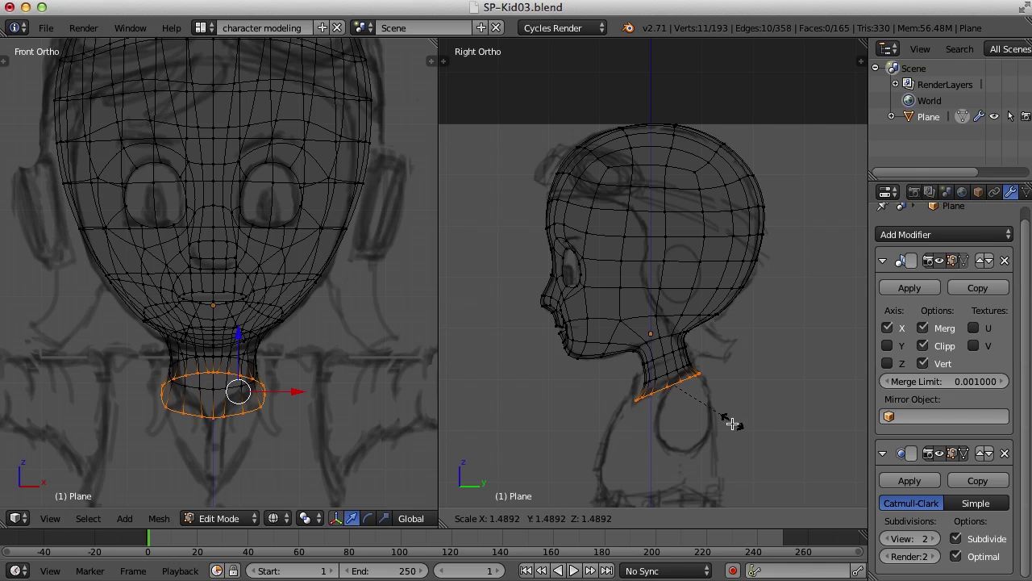
{"action": "left_click", "coordinate": [735, 424]}
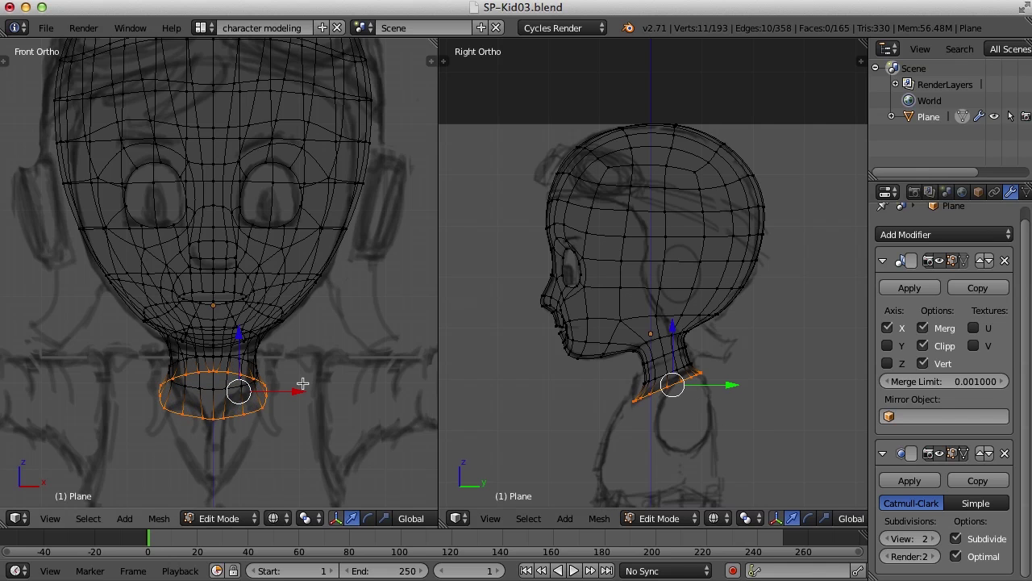
{"action": "right_click", "coordinate": [262, 408]}
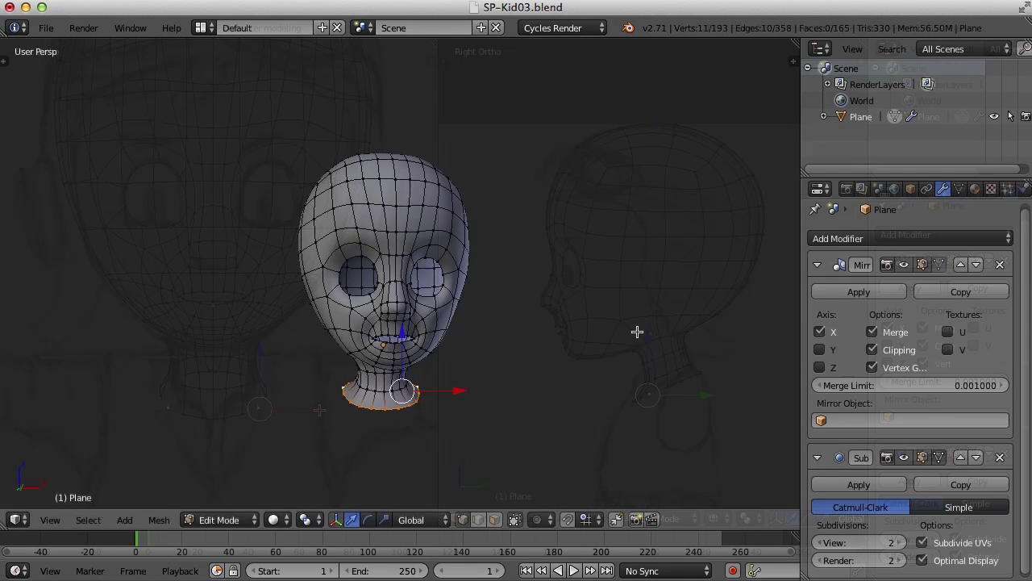
Reposition the vertices around the nape in the perspective view, spreading the row above it sideways to even out the edge flow
{"action": "middle_click_drag", "start_coordinate": [622, 334], "coordinate": [344, 338]}
{"action": "scroll", "coordinate": [484, 350], "scroll_direction": "up", "scroll_amount": 2}
{"action": "middle_click_drag", "start_coordinate": [507, 347], "coordinate": [464, 259], "text": "shift"}
{"action": "middle_click_drag", "start_coordinate": [529, 307], "coordinate": [572, 308]}
{"action": "middle_click_drag", "start_coordinate": [535, 344], "coordinate": [368, 262]}
{"action": "right_click", "coordinate": [399, 274]}
{"action": "left_click_drag", "start_coordinate": [300, 275], "coordinate": [300, 277]}
{"action": "middle_click_drag", "start_coordinate": [345, 277], "coordinate": [361, 278]}
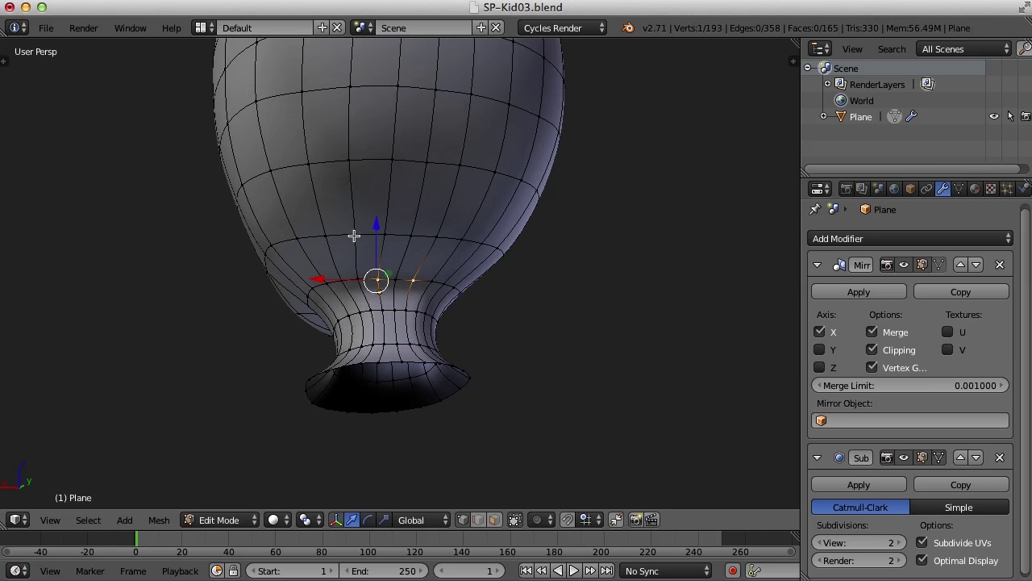
{"action": "left_click_drag", "start_coordinate": [317, 234], "coordinate": [294, 235]}
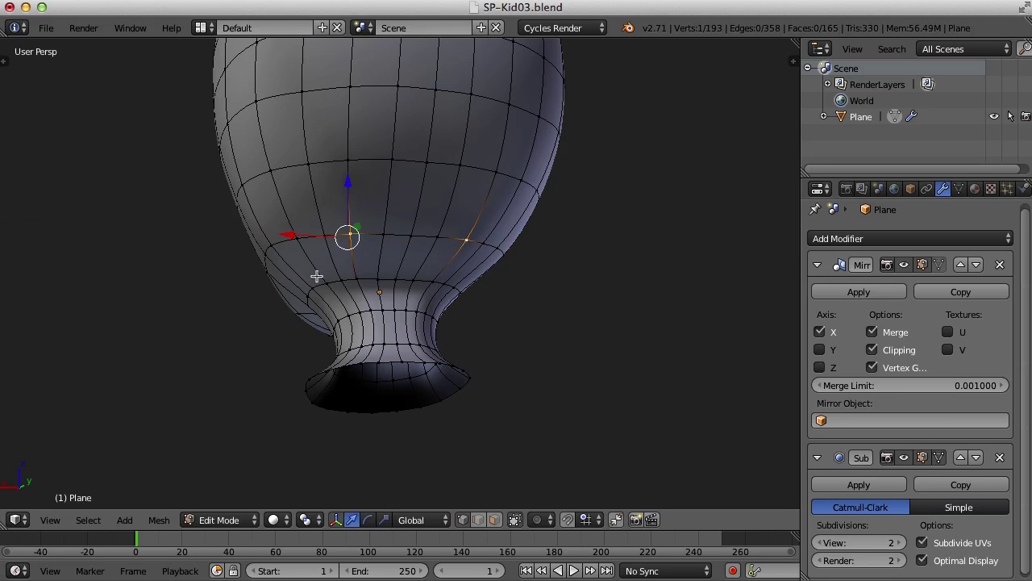
{"action": "left_click_drag", "start_coordinate": [309, 277], "coordinate": [355, 281]}
{"action": "middle_click_drag", "start_coordinate": [355, 280], "coordinate": [387, 277]}
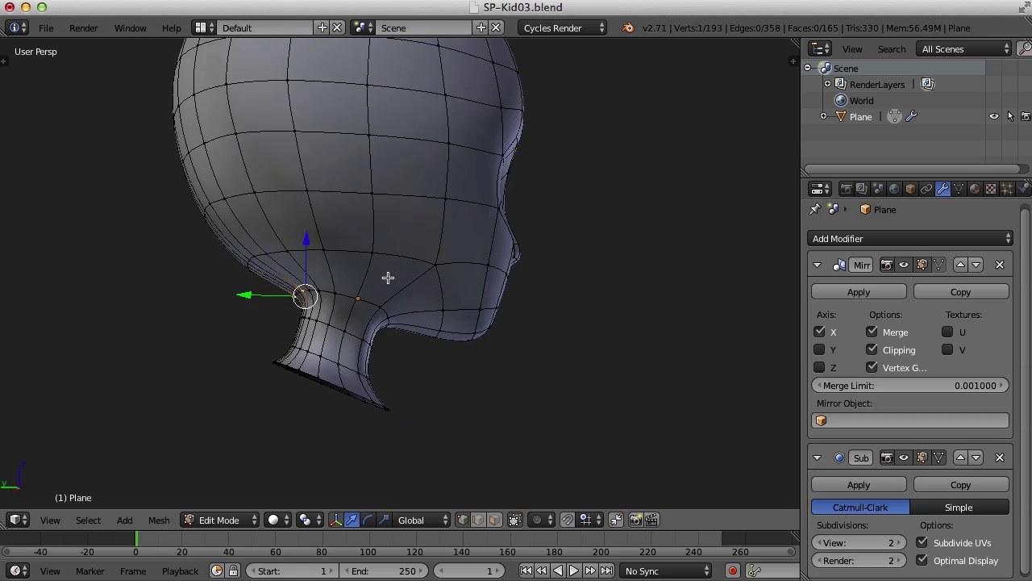
{"action": "middle_click_drag", "start_coordinate": [360, 323], "coordinate": [525, 330]}
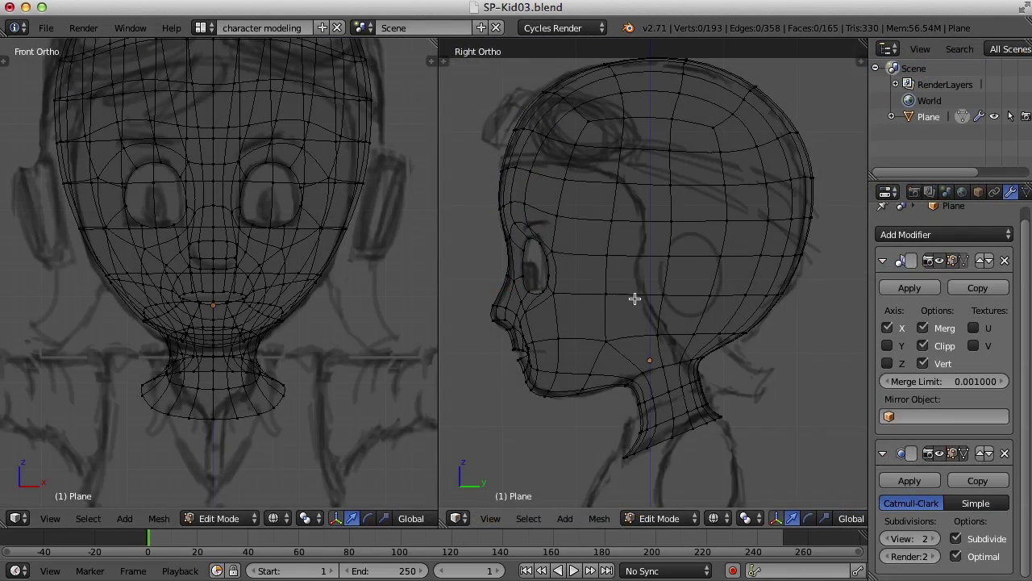
Extrude the flared bottom loop of the neck and scale the new loop up about 1.45 times toward the shoulders
{"action": "scroll", "coordinate": [634, 297], "scroll_direction": "up", "scroll_amount": 1}
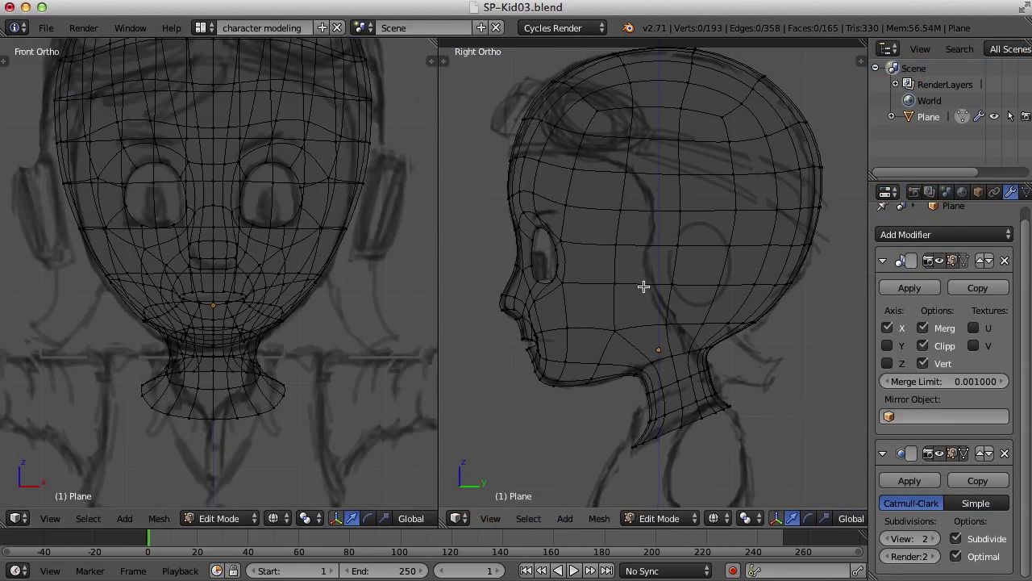
{"action": "middle_click_drag", "start_coordinate": [290, 254], "coordinate": [296, 317], "text": "shift"}
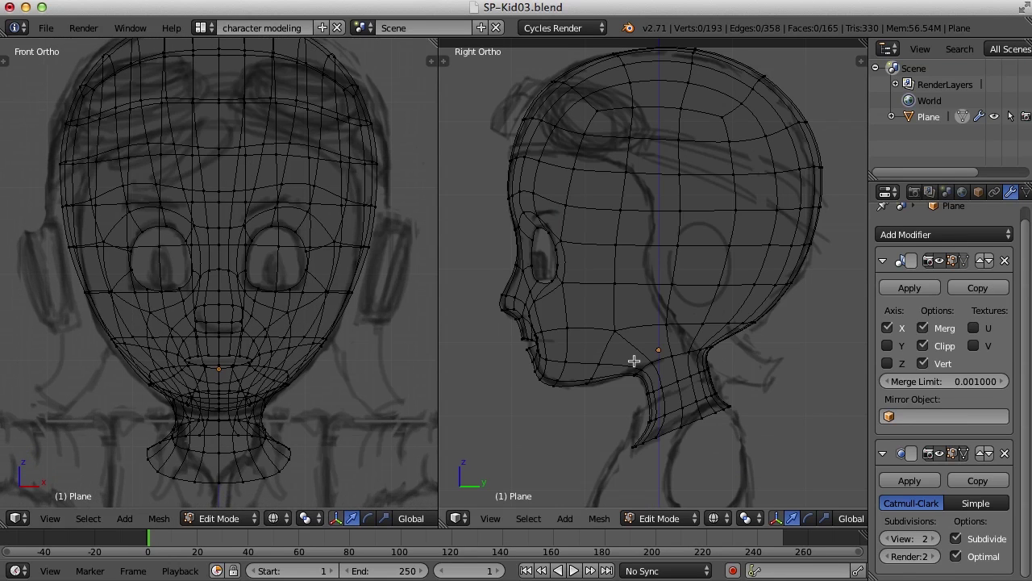
{"action": "scroll", "coordinate": [634, 362], "scroll_direction": "down", "scroll_amount": 2}
{"action": "scroll", "coordinate": [333, 360], "scroll_direction": "down", "scroll_amount": 3}
{"action": "scroll", "coordinate": [311, 364], "scroll_direction": "down", "scroll_amount": 2, "text": "shift"}
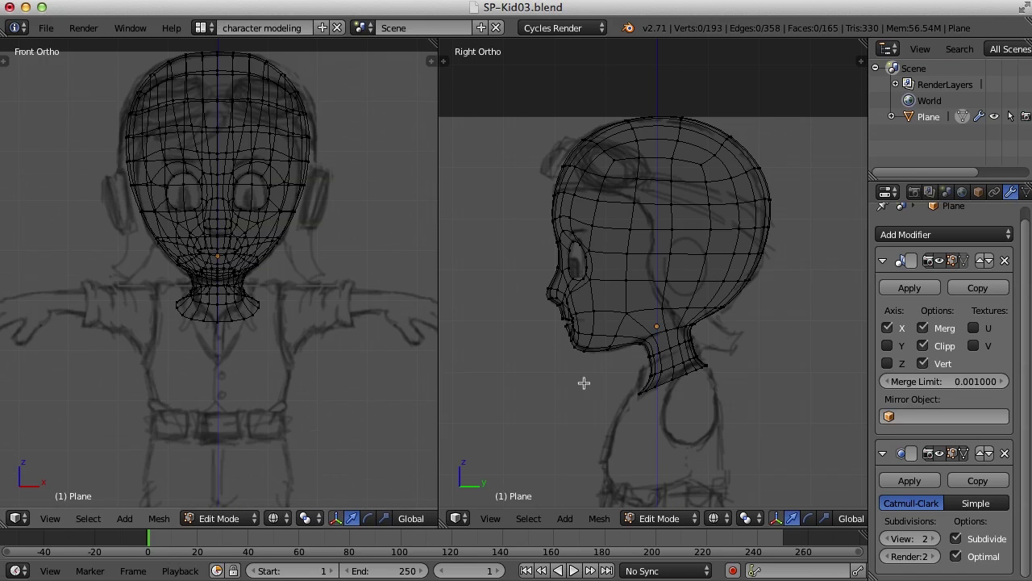
{"action": "scroll", "coordinate": [670, 374], "scroll_direction": "up", "scroll_amount": 1}
{"action": "scroll", "coordinate": [670, 374], "scroll_direction": "down", "scroll_amount": 2}
{"action": "middle_click_drag", "start_coordinate": [684, 382], "coordinate": [668, 305], "text": "shift"}
{"action": "right_click", "coordinate": [659, 285], "text": "alt"}
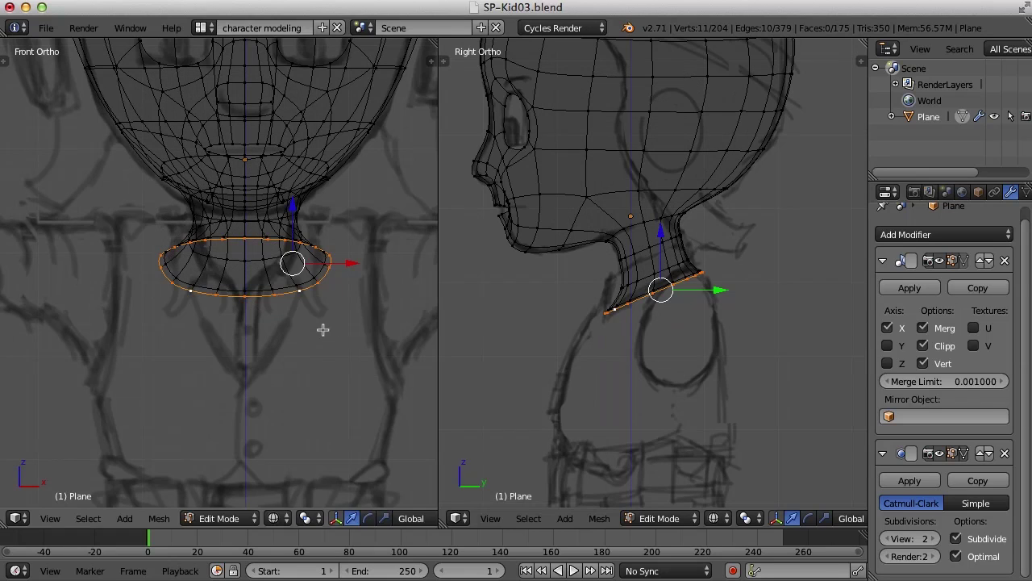
{"action": "key", "text": "e"}
{"action": "key", "text": "s"}
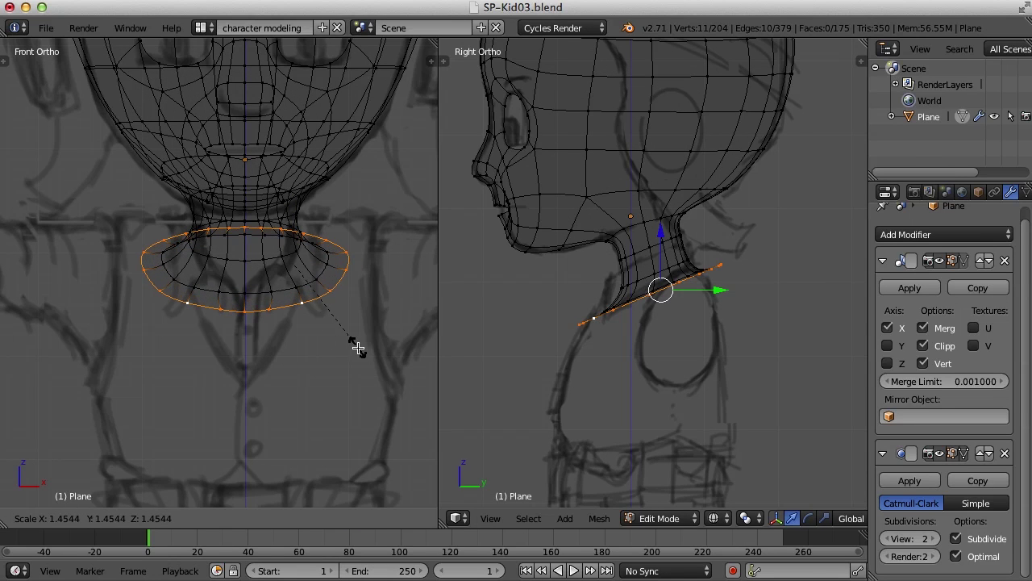
{"action": "left_click", "coordinate": [358, 347]}
Widen the new shoulder loop sideways, lower it about 0.46 units along Z, and shift it slightly forward
{"action": "key", "text": "s"}
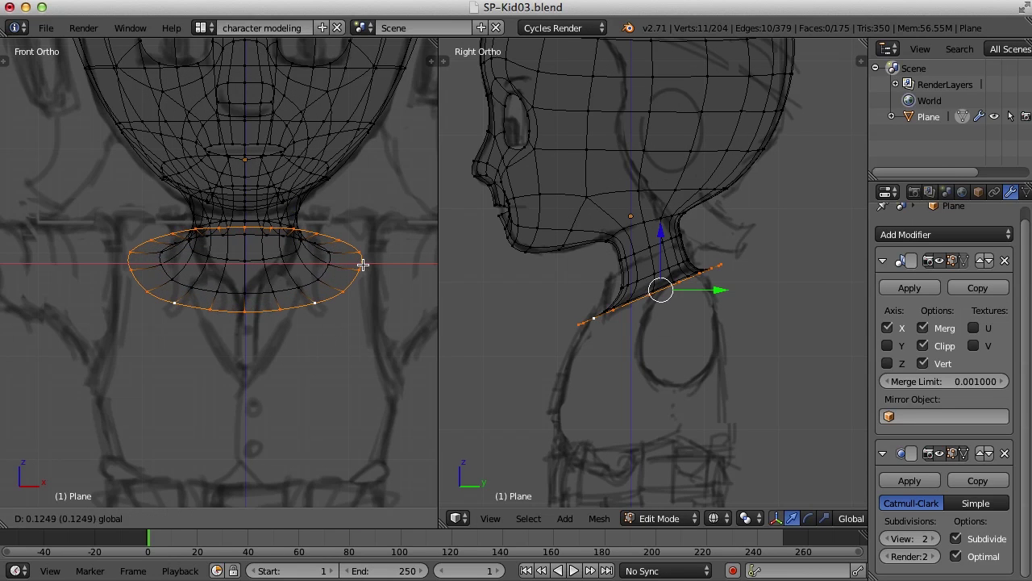
{"action": "left_click", "coordinate": [362, 260]}
{"action": "key", "text": "g"}
{"action": "key", "text": "z"}
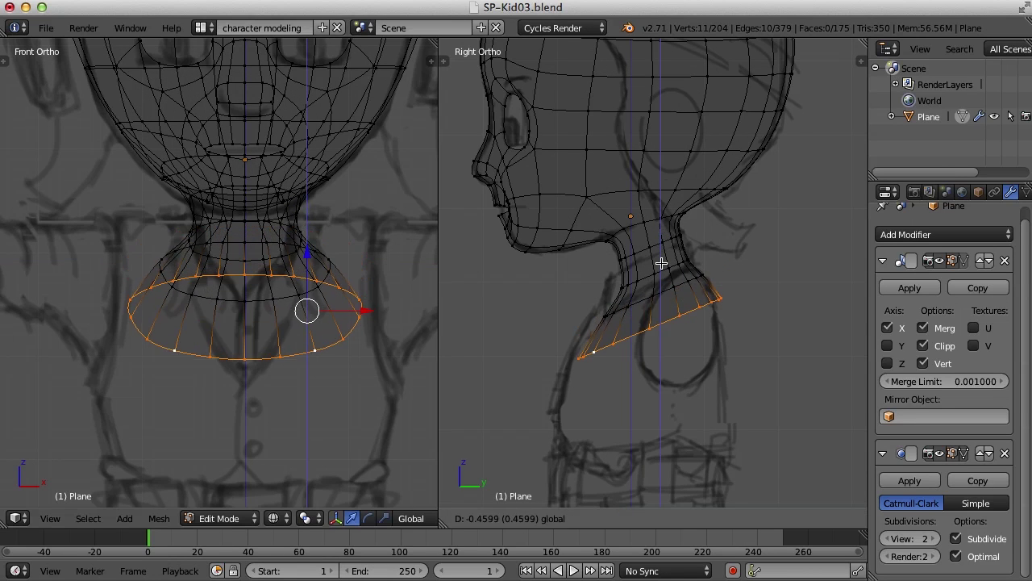
{"action": "left_click_drag", "start_coordinate": [663, 262], "coordinate": [663, 265]}
{"action": "left_click_drag", "start_coordinate": [716, 323], "coordinate": [714, 290]}
{"action": "left_click", "coordinate": [711, 321]}
Shift the middle edge loops of the neck forward to follow the sketched neck in the side view
{"action": "right_click", "coordinate": [671, 288], "text": "alt"}
{"action": "right_click", "coordinate": [643, 276], "text": "alt"}
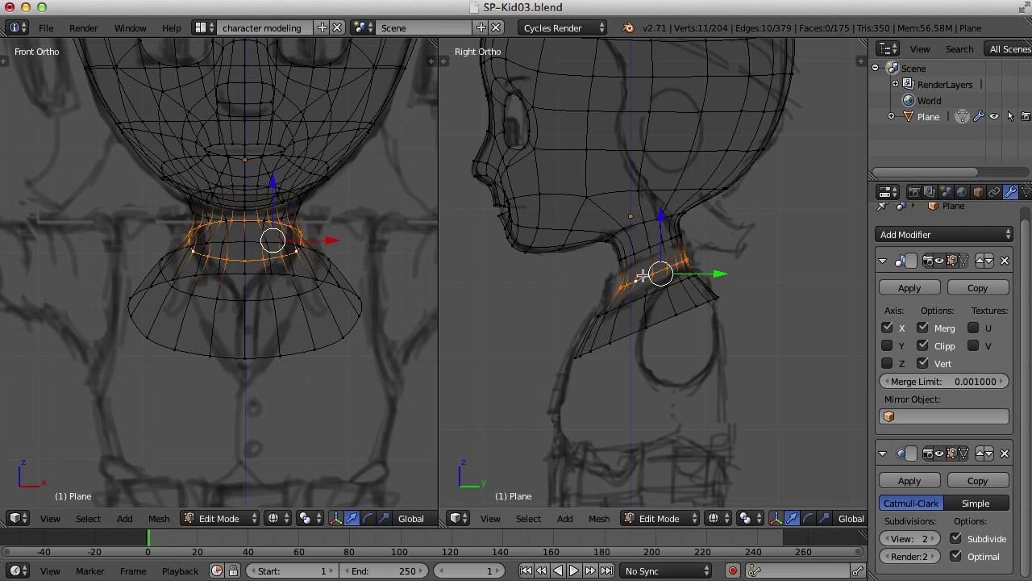
{"action": "left_click_drag", "start_coordinate": [716, 274], "coordinate": [707, 249]}
{"action": "right_click", "coordinate": [657, 244], "text": "alt"}
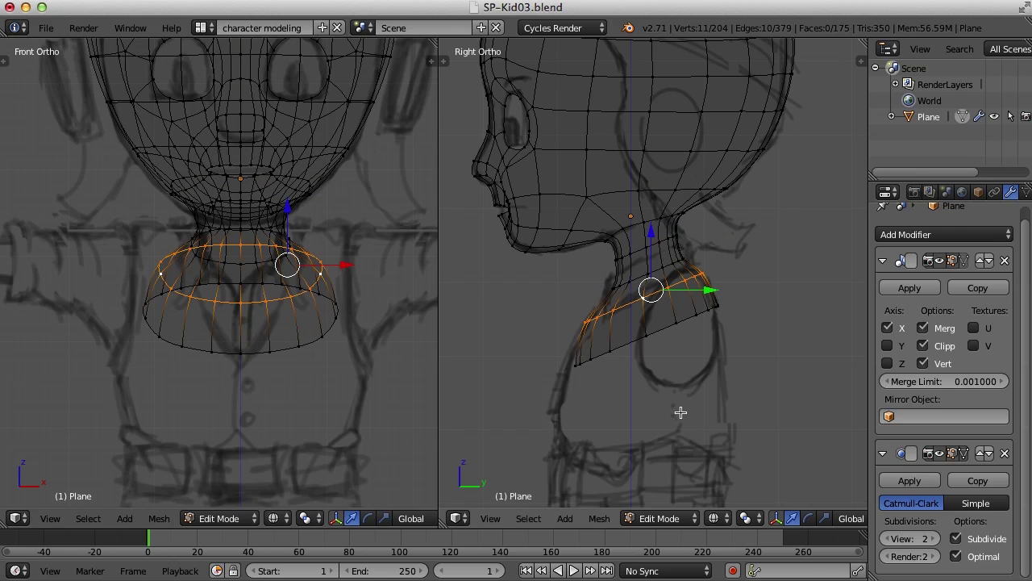
Flatten the upper shoulder loop along Z and move it back about 0.14 units
{"action": "key", "text": "s"}
{"action": "key", "text": "z"}
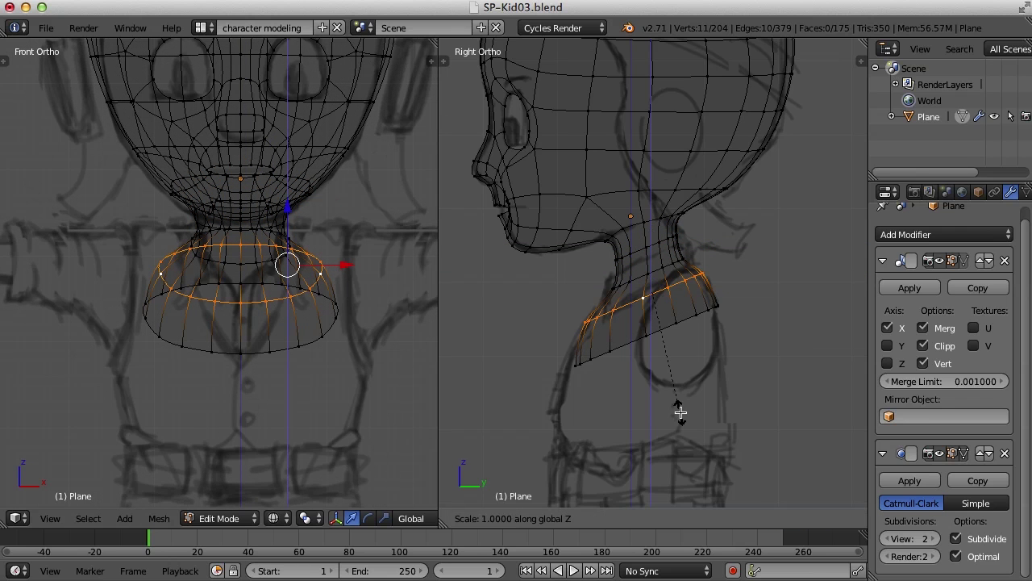
{"action": "left_click", "coordinate": [667, 349]}
{"action": "key", "text": "g"}
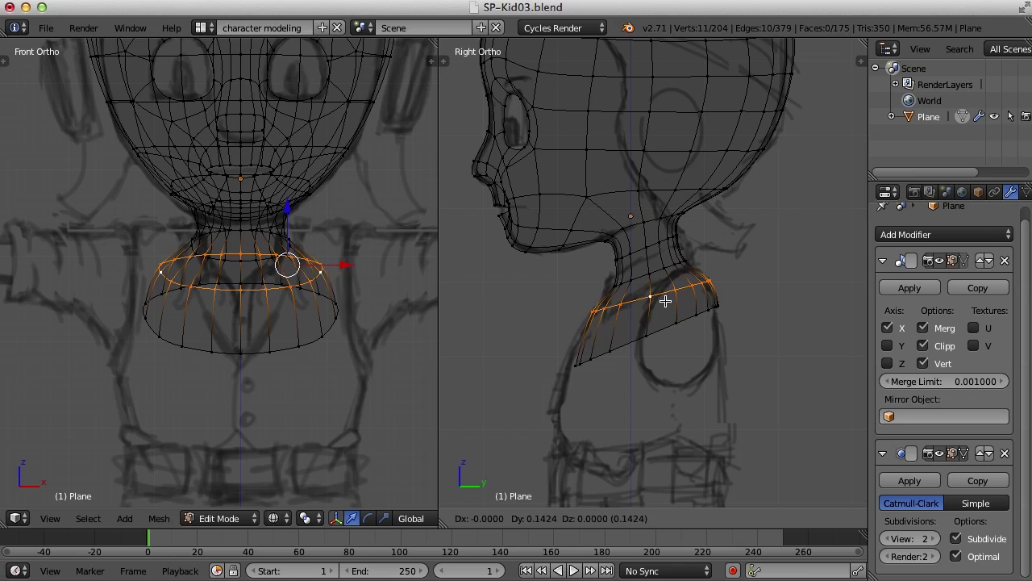
{"action": "left_click", "coordinate": [666, 304]}
Flatten the bottom shoulder loop along Z until nearly level and move it slightly down over the sketched chest
{"action": "right_click", "coordinate": [665, 331], "text": "alt"}
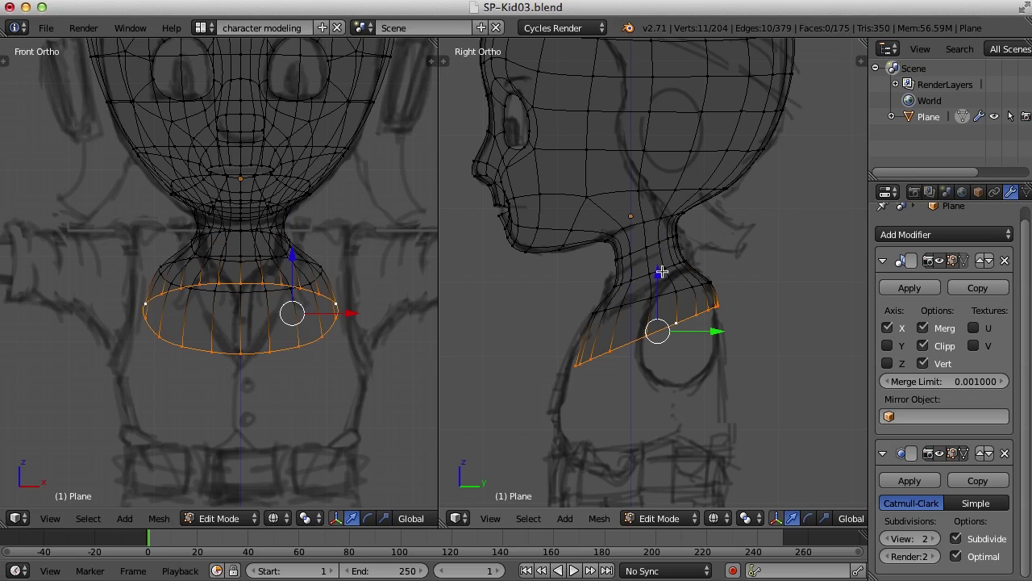
{"action": "key", "text": "s"}
{"action": "key", "text": "z"}
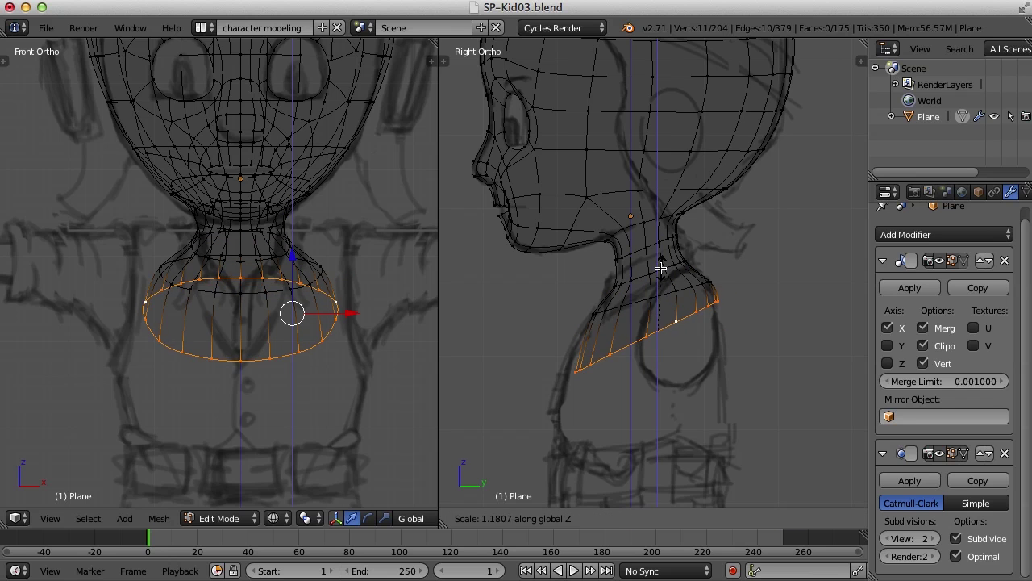
{"action": "left_click", "coordinate": [660, 319]}
{"action": "key", "text": "g"}
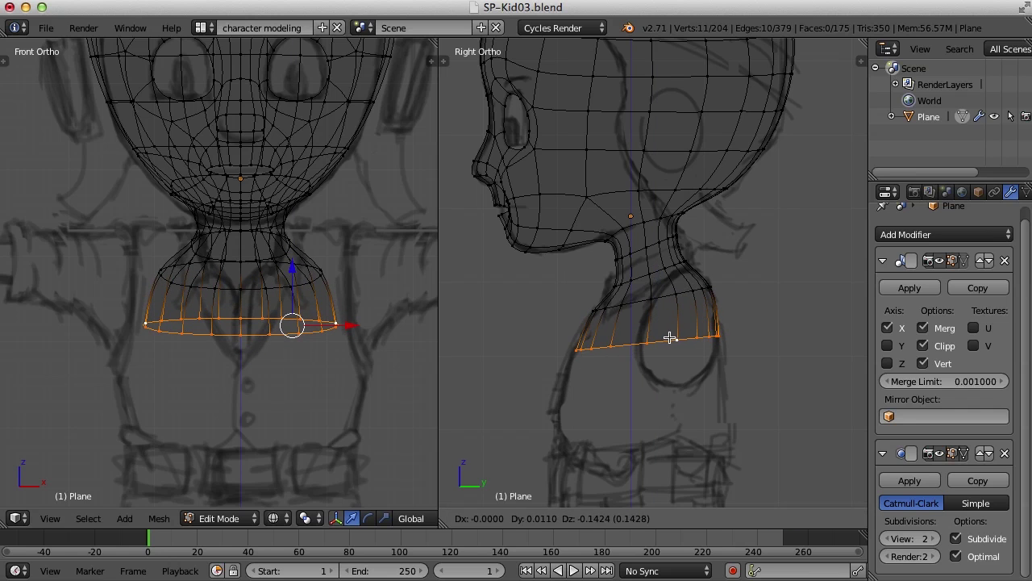
{"action": "left_click", "coordinate": [668, 334]}
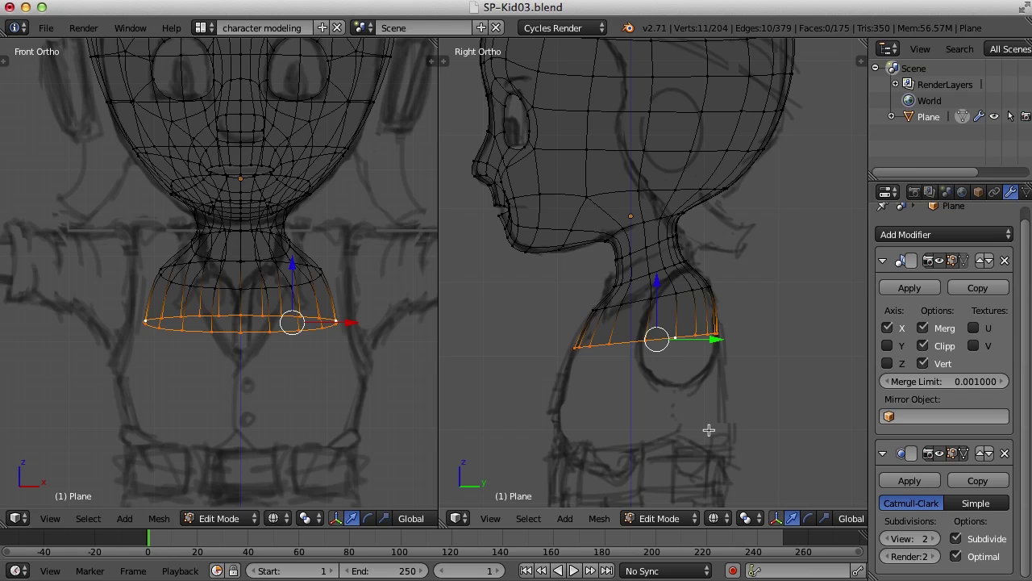
Move the upper shoulder loop slightly forward and enlarge it to round out the shoulders
{"action": "right_click", "coordinate": [670, 293], "text": "alt"}
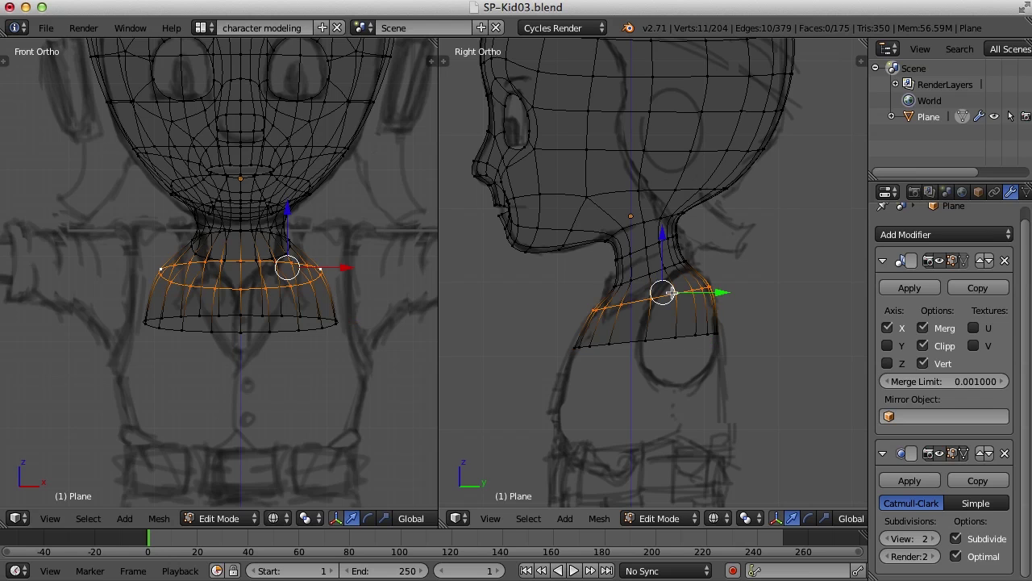
{"action": "left_click_drag", "start_coordinate": [720, 294], "coordinate": [716, 295]}
{"action": "key", "text": "s"}
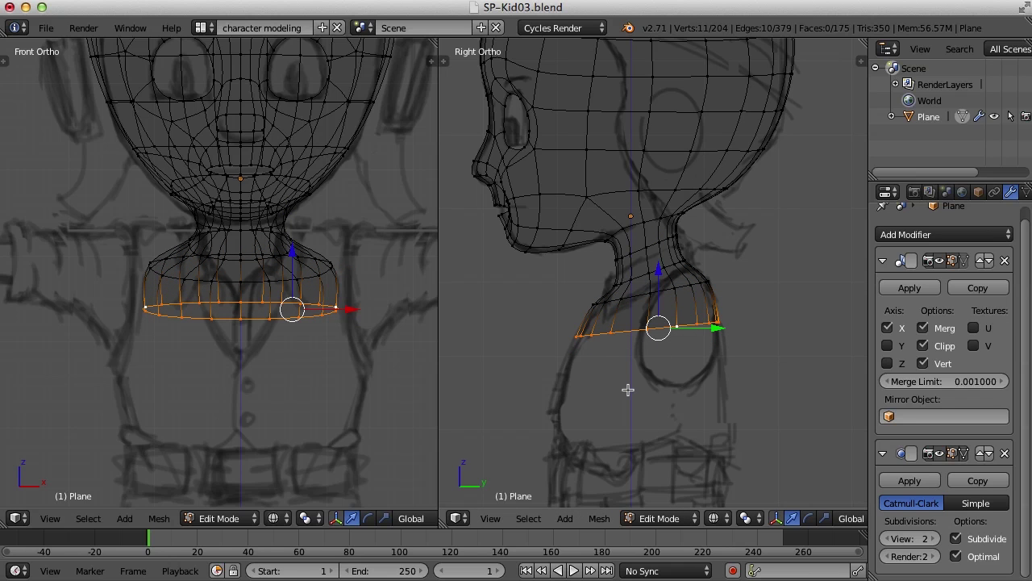
Extrude the bottom shoulder loop down over the chest and scale it to fit the sketched torso outline
{"action": "key", "text": "e"}
{"action": "right_click", "coordinate": [627, 388]}
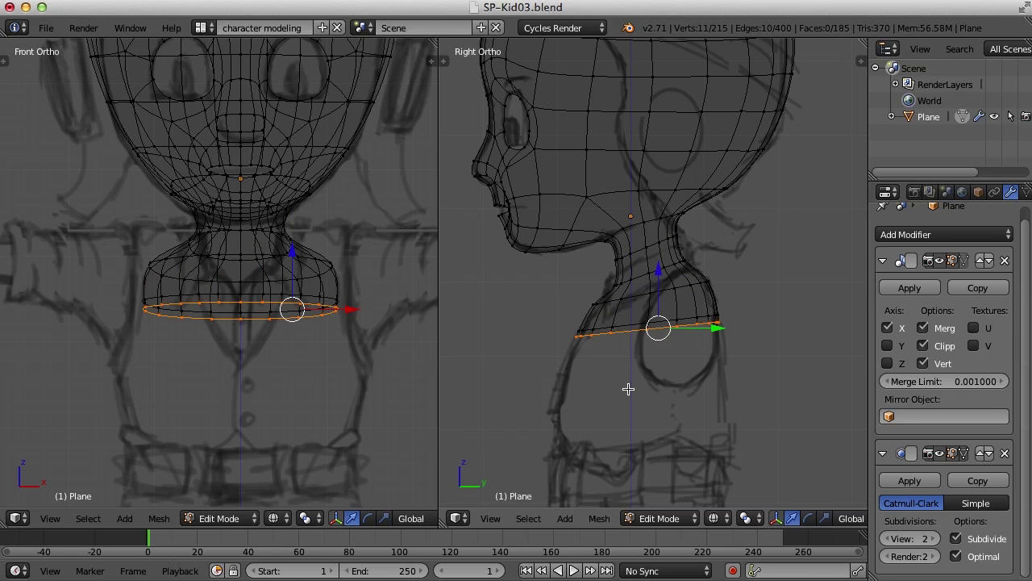
{"action": "left_click_drag", "start_coordinate": [656, 275], "coordinate": [661, 317]}
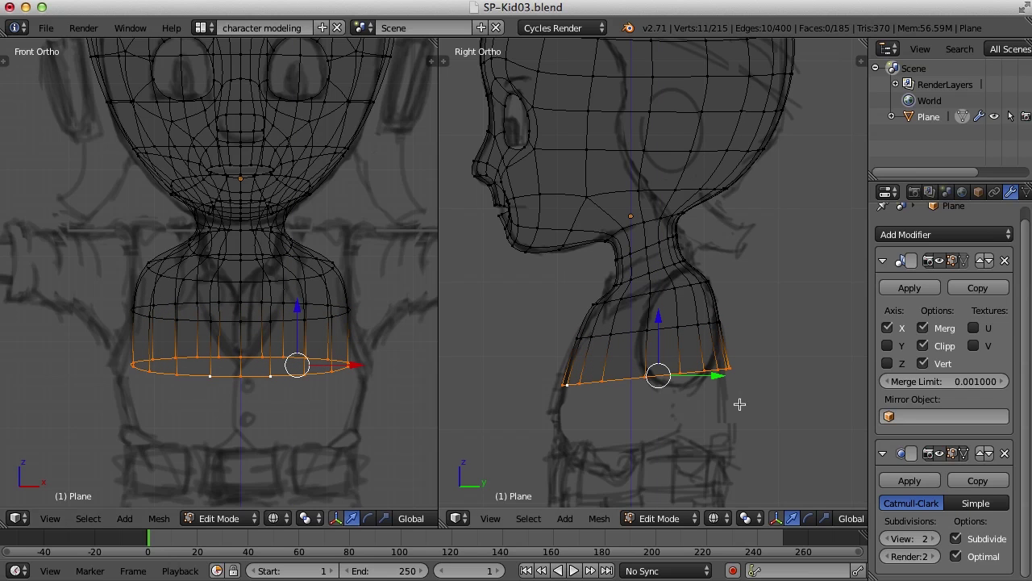
{"action": "key", "text": "s"}
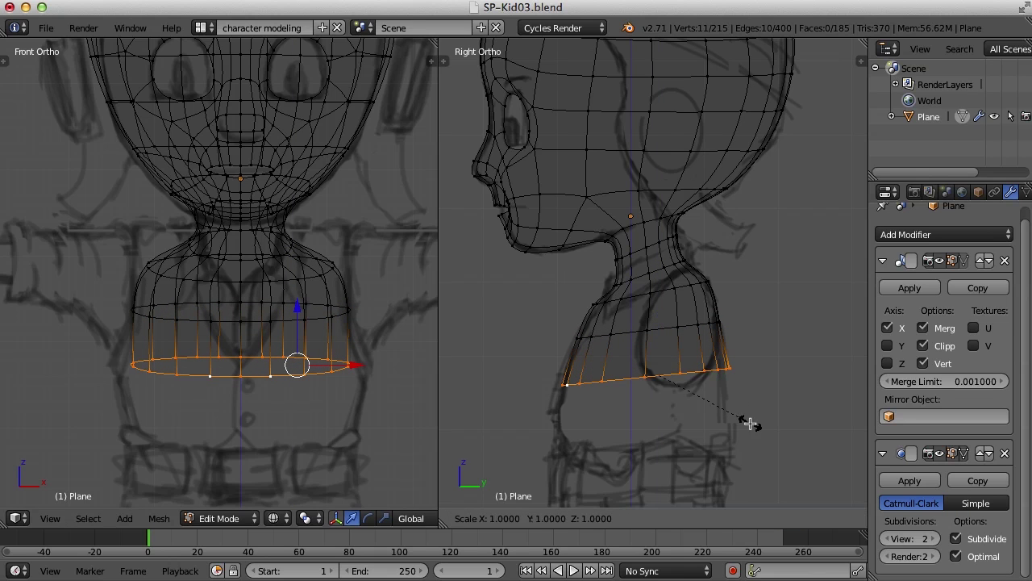
{"action": "left_click", "coordinate": [743, 418]}
{"action": "key", "text": "ctrl+alt+s"}
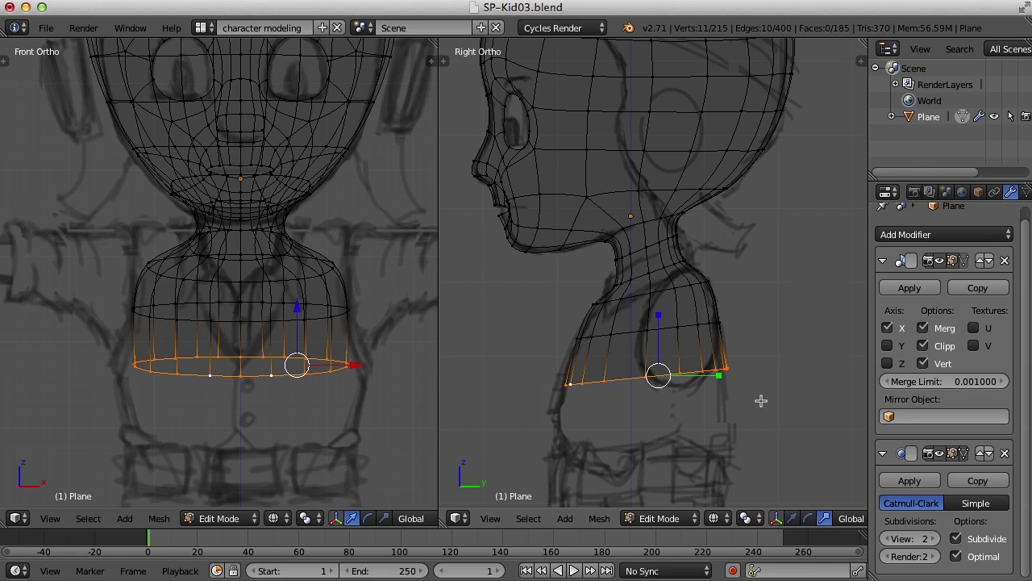
{"action": "left_click_drag", "start_coordinate": [718, 375], "coordinate": [715, 379]}
Flatten the new chest loop along Z to about 0.2 so it sits nearly level
{"action": "key", "text": "s"}
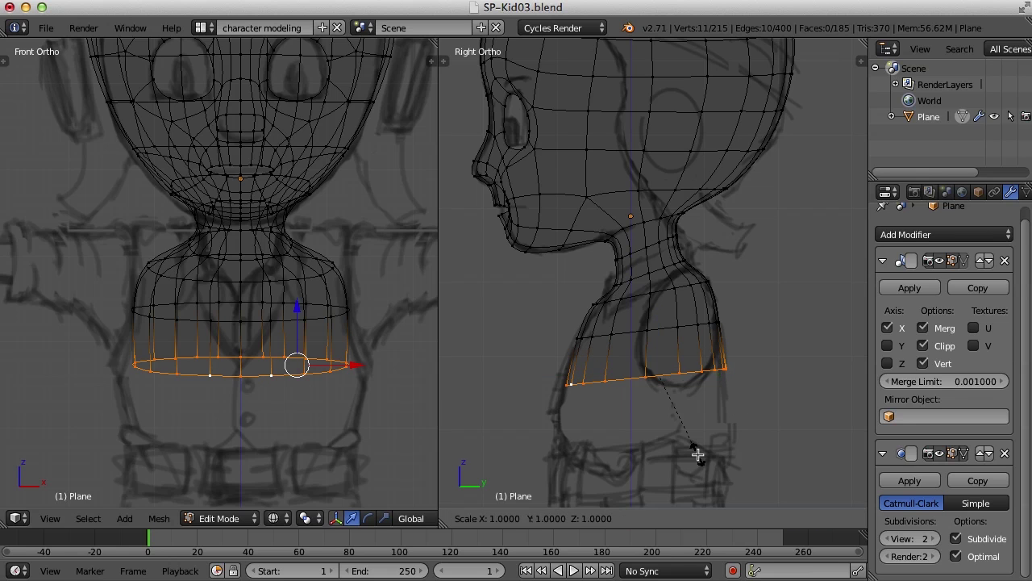
{"action": "key", "text": "z"}
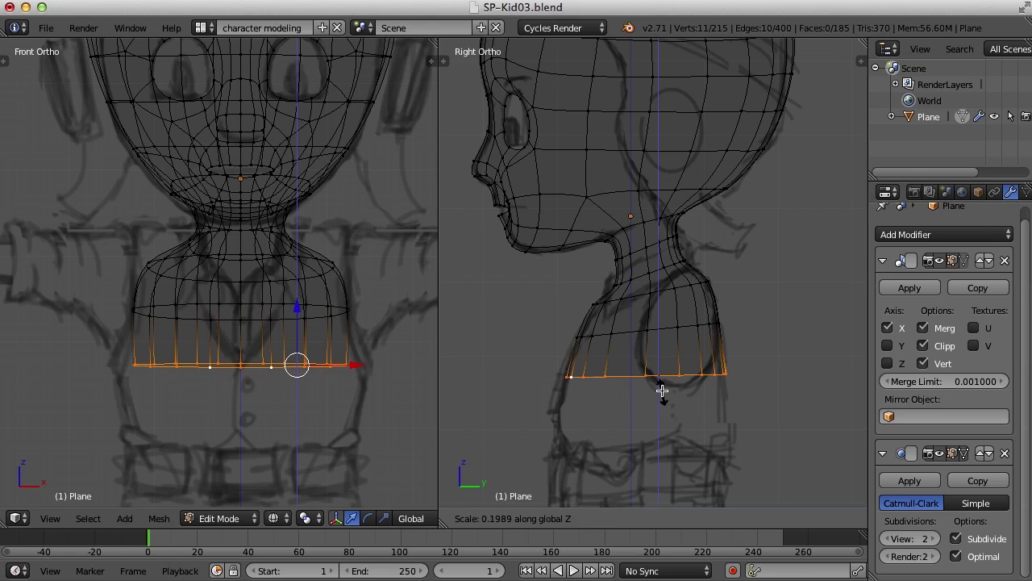
{"action": "left_click", "coordinate": [662, 390]}
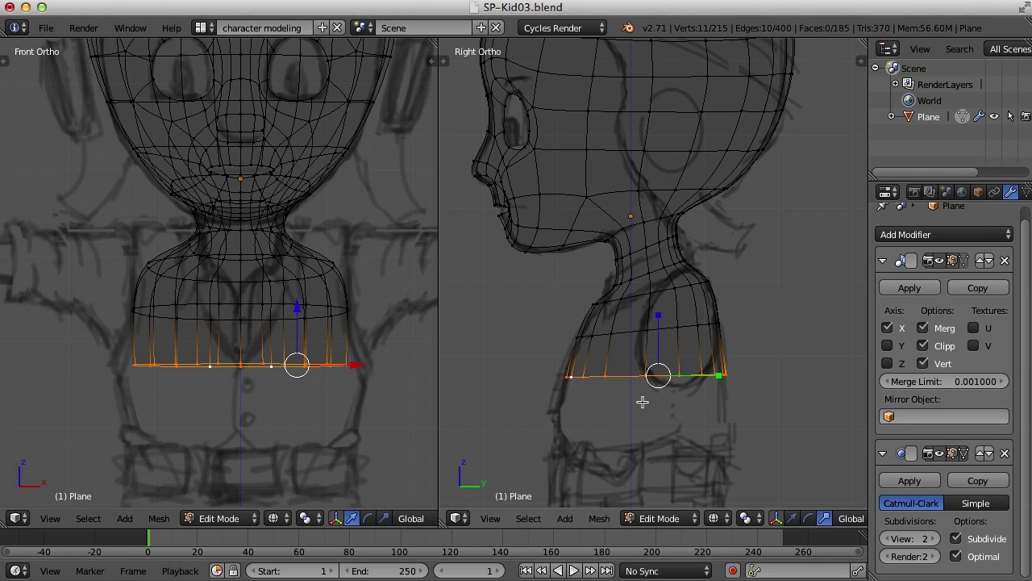
Extrude the open bottom loop of the torso down in two sections to the sketched belt line
{"action": "scroll", "coordinate": [642, 402], "scroll_direction": "down", "scroll_amount": 1}
{"action": "scroll", "coordinate": [226, 388], "scroll_direction": "down", "scroll_amount": 1}
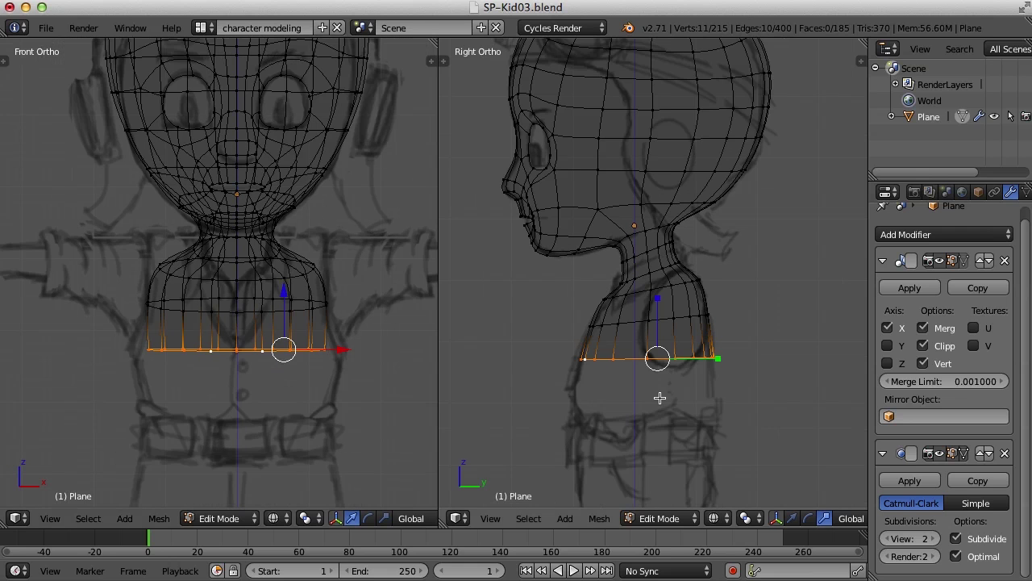
{"action": "middle_click_drag", "start_coordinate": [663, 400], "coordinate": [661, 365], "text": "shift"}
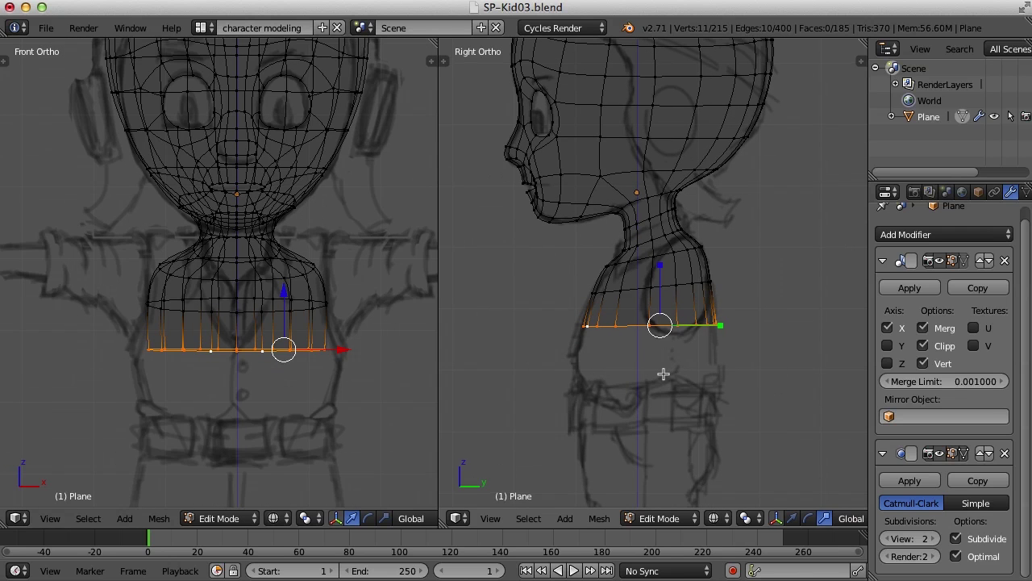
{"action": "key", "text": "e"}
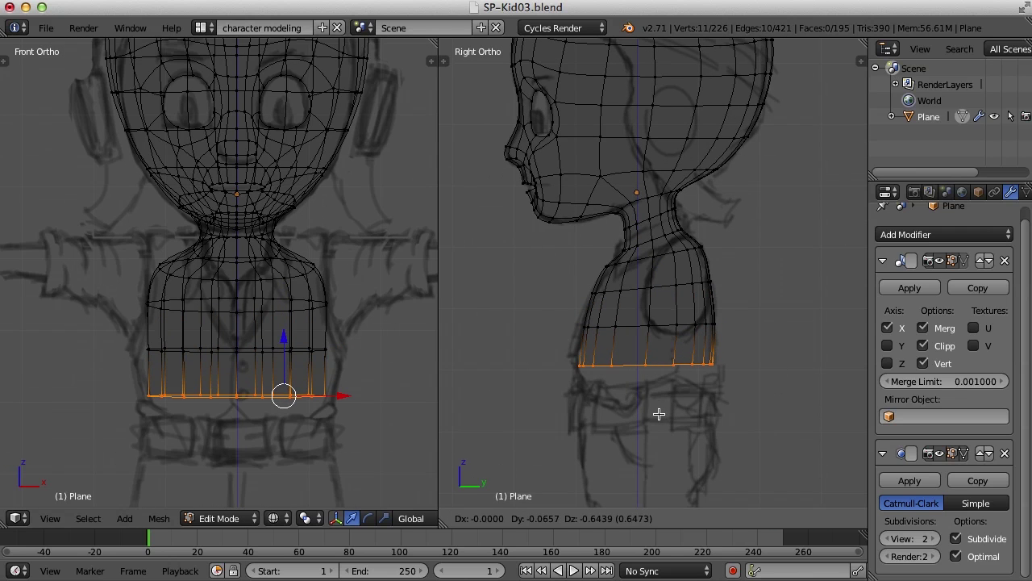
{"action": "left_click", "coordinate": [658, 411]}
{"action": "left_click", "coordinate": [406, 281]}
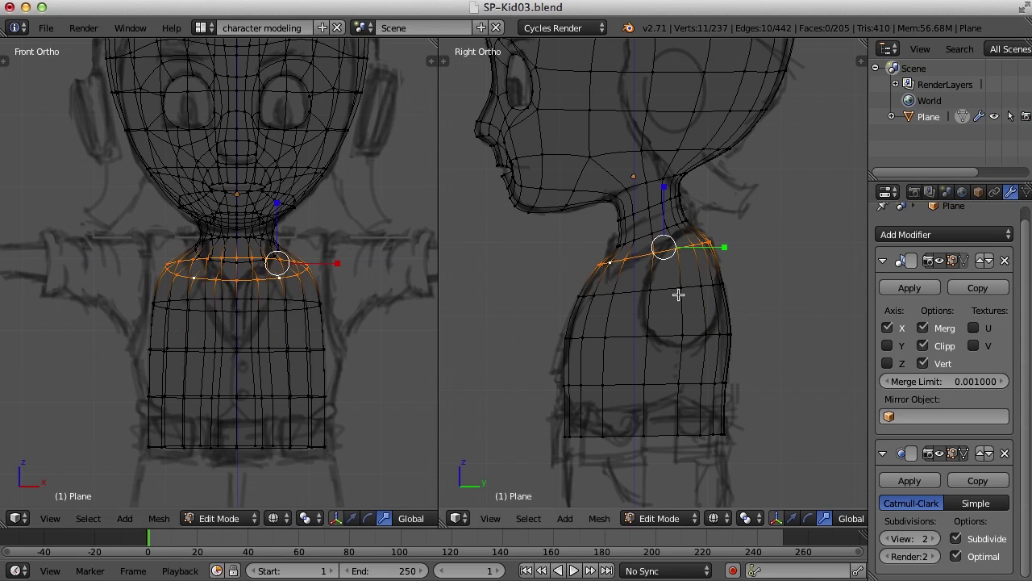
Switch to the Default screen layout and nudge a front chest vertex along X to even out the edge spacing
{"action": "left_click", "coordinate": [202, 27]}
{"action": "left_click", "coordinate": [222, 118]}
{"action": "scroll", "coordinate": [487, 243], "scroll_direction": "down", "scroll_amount": 2}
{"action": "middle_click_drag", "start_coordinate": [521, 387], "coordinate": [514, 309], "text": "shift"}
{"action": "scroll", "coordinate": [515, 308], "scroll_direction": "up", "scroll_amount": 2}
{"action": "right_click", "coordinate": [435, 348]}
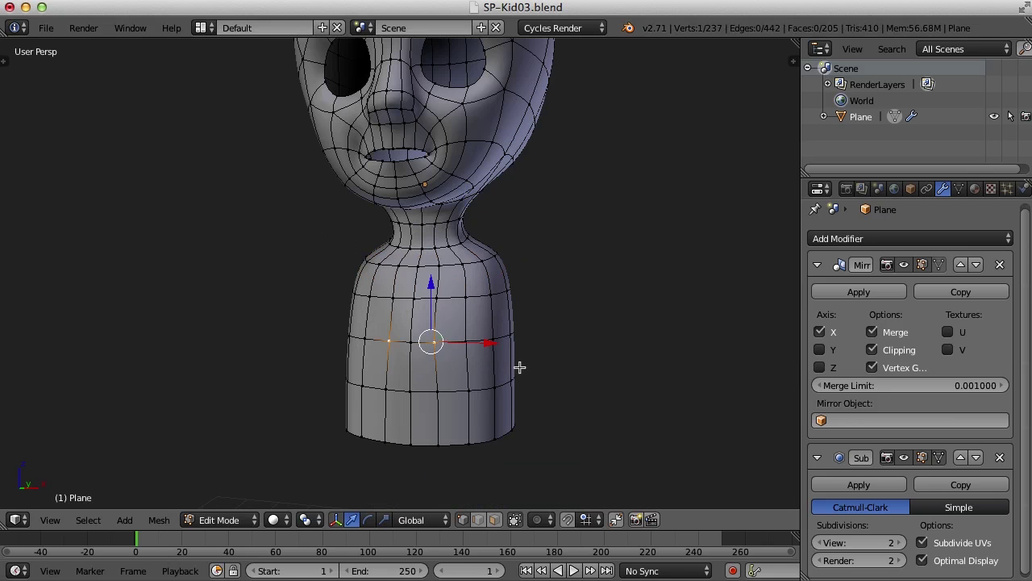
{"action": "middle_click_drag", "start_coordinate": [523, 369], "coordinate": [543, 341]}
{"action": "left_click_drag", "start_coordinate": [495, 326], "coordinate": [502, 323]}
Shift vertices on the upper front of the chest slightly along X to straighten the vertical edge lines
{"action": "right_click", "coordinate": [444, 261]}
{"action": "middle_click_drag", "start_coordinate": [556, 238], "coordinate": [521, 287]}
{"action": "left_click_drag", "start_coordinate": [500, 271], "coordinate": [491, 268]}
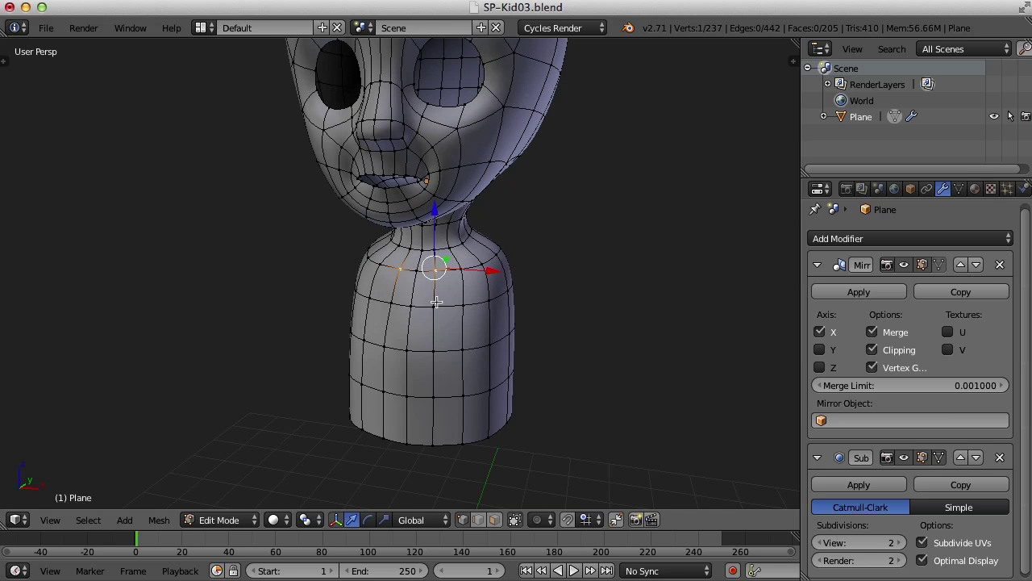
{"action": "left_click_drag", "start_coordinate": [490, 310], "coordinate": [495, 311]}
{"action": "middle_click_drag", "start_coordinate": [545, 298], "coordinate": [637, 260]}
Reposition vertices around the side of the torso to smooth its edge flow
{"action": "right_click", "coordinate": [416, 285]}
{"action": "left_click_drag", "start_coordinate": [384, 291], "coordinate": [363, 295]}
{"action": "middle_click_drag", "start_coordinate": [363, 295], "coordinate": [535, 299]}
{"action": "left_click_drag", "start_coordinate": [546, 282], "coordinate": [498, 290]}
Select a mid-height vertex on the torso's back and nudge it to even out the spacing
{"action": "right_click", "coordinate": [458, 285]}
{"action": "middle_click_drag", "start_coordinate": [526, 289], "coordinate": [504, 284]}
{"action": "right_click", "coordinate": [500, 273]}
{"action": "middle_click_drag", "start_coordinate": [575, 296], "coordinate": [479, 239]}
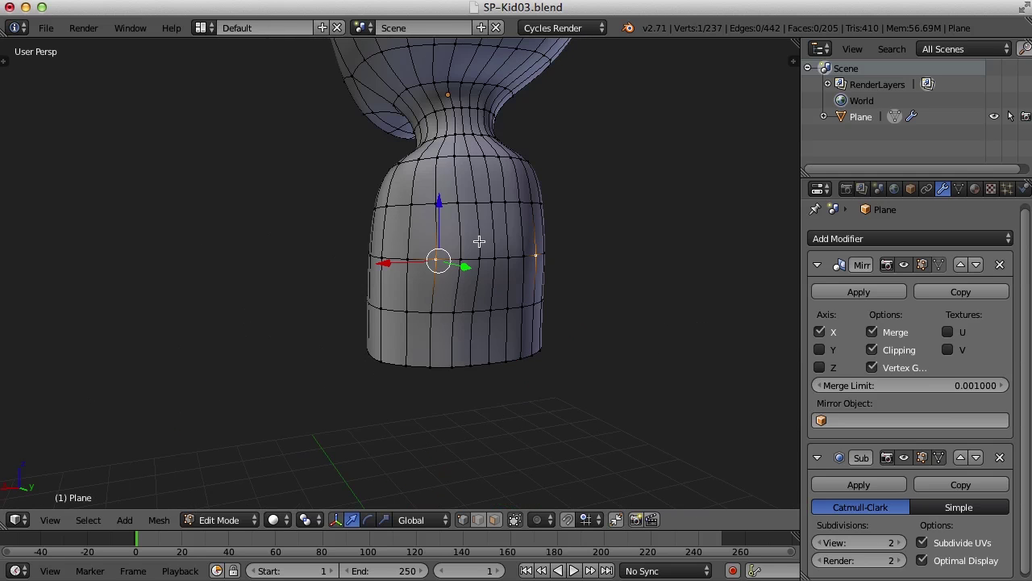
{"action": "left_click_drag", "start_coordinate": [450, 270], "coordinate": [445, 270]}
Move the mid-back vertex slightly outward along X and forward along Y to smooth the back's contour
{"action": "middle_click_drag", "start_coordinate": [445, 271], "coordinate": [514, 299]}
{"action": "left_click_drag", "start_coordinate": [565, 266], "coordinate": [565, 267]}
{"action": "middle_click_drag", "start_coordinate": [565, 267], "coordinate": [571, 301]}
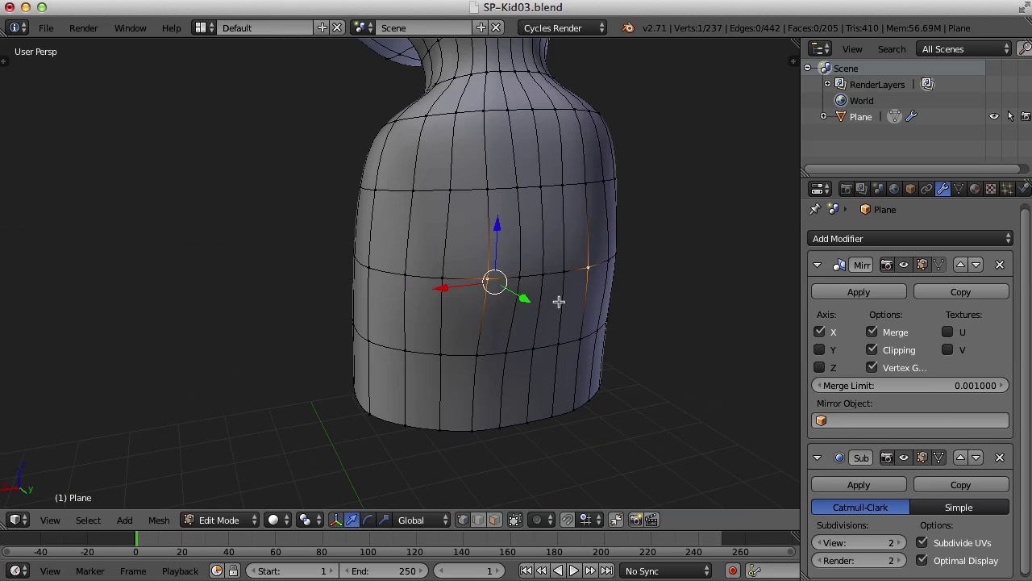
{"action": "left_click_drag", "start_coordinate": [440, 287], "coordinate": [428, 288]}
{"action": "middle_click_drag", "start_coordinate": [428, 288], "coordinate": [568, 316]}
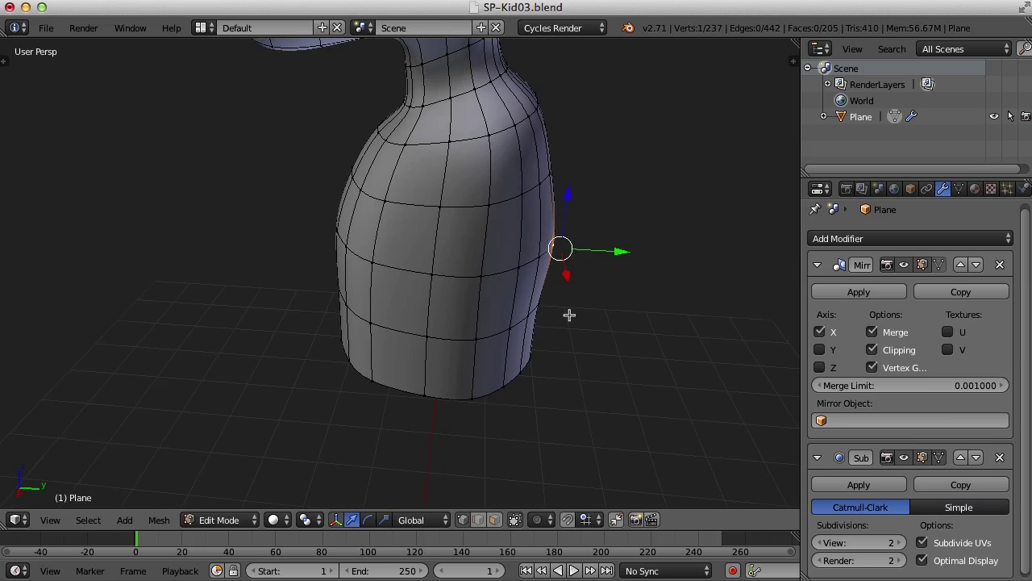
{"action": "left_click_drag", "start_coordinate": [623, 251], "coordinate": [615, 251]}
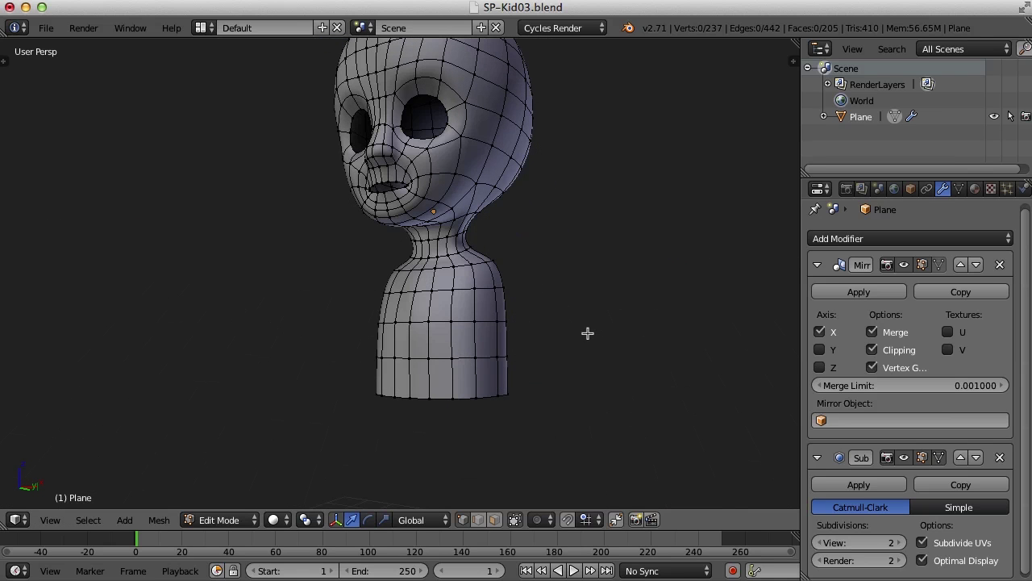
Check the torso's shape from the side and front, and return to the character modeling screen layout
{"action": "middle_click_drag", "start_coordinate": [581, 279], "coordinate": [422, 296]}
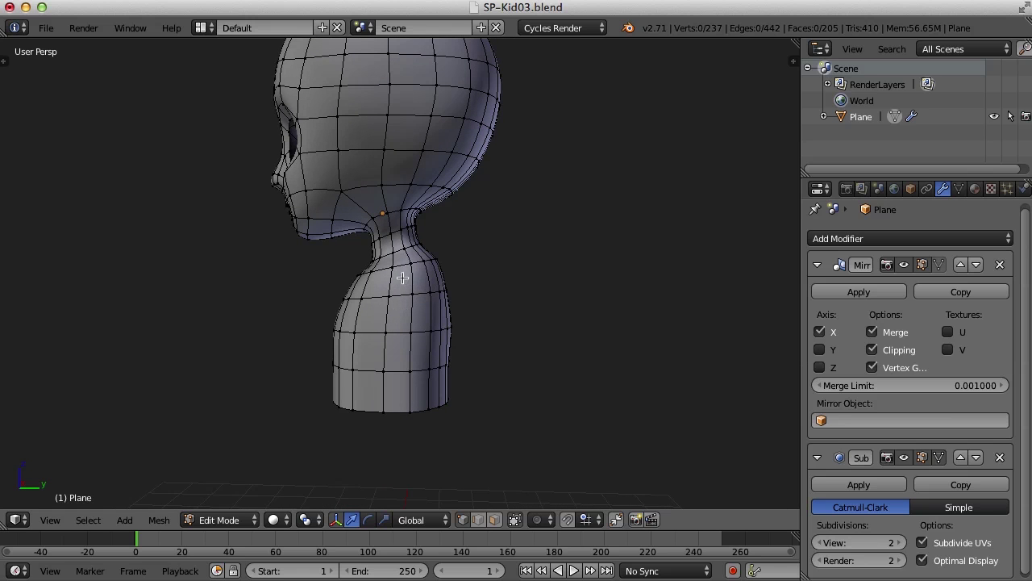
{"action": "middle_click_drag", "start_coordinate": [440, 288], "coordinate": [556, 300]}
{"action": "left_click", "coordinate": [203, 30]}
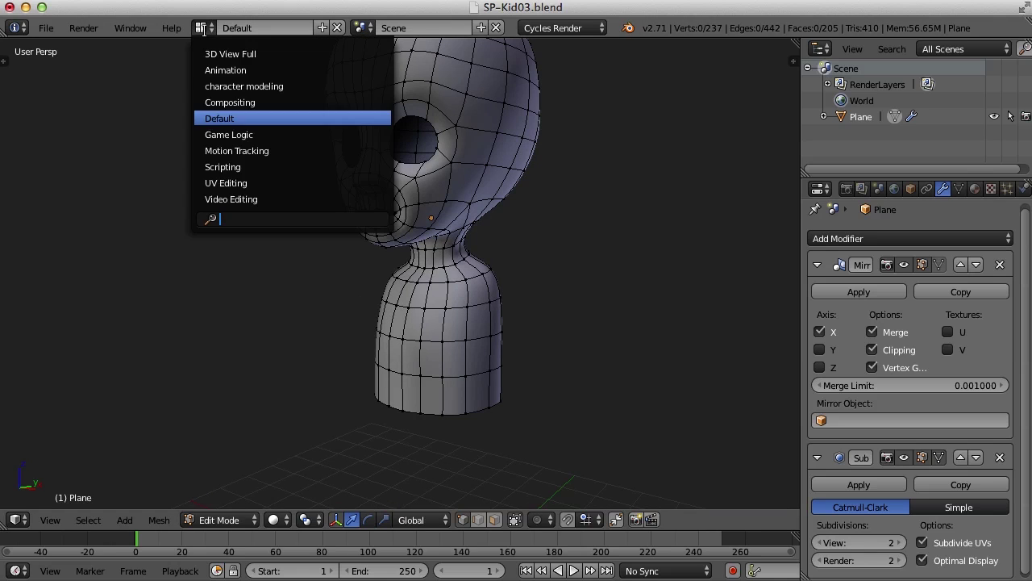
{"action": "left_click", "coordinate": [234, 86]}
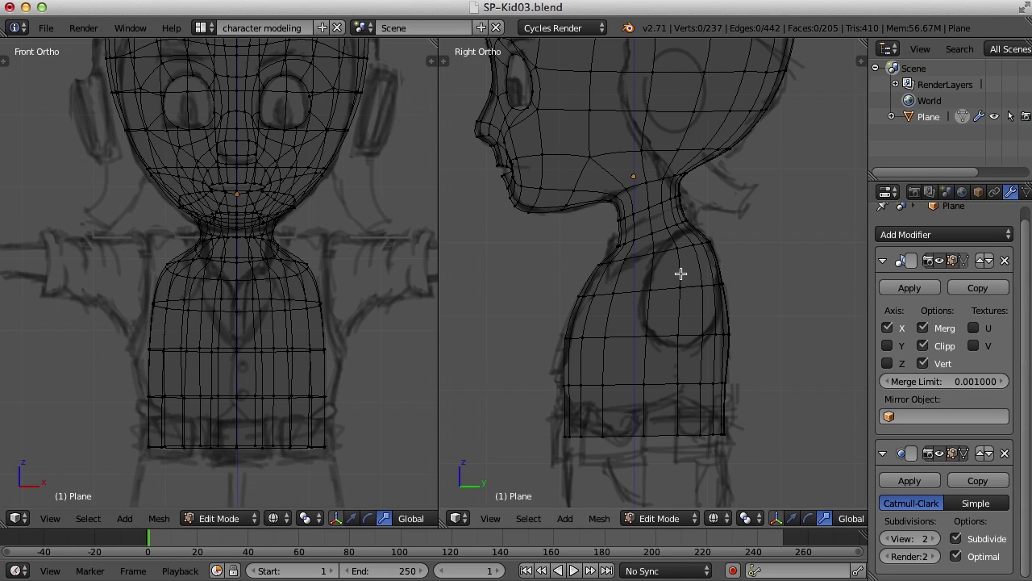
In face selection mode, delete the four upper side faces of the torso inside the sketched armhole
{"action": "key", "text": "ctrl+Tab"}
{"action": "left_click", "coordinate": [639, 313]}
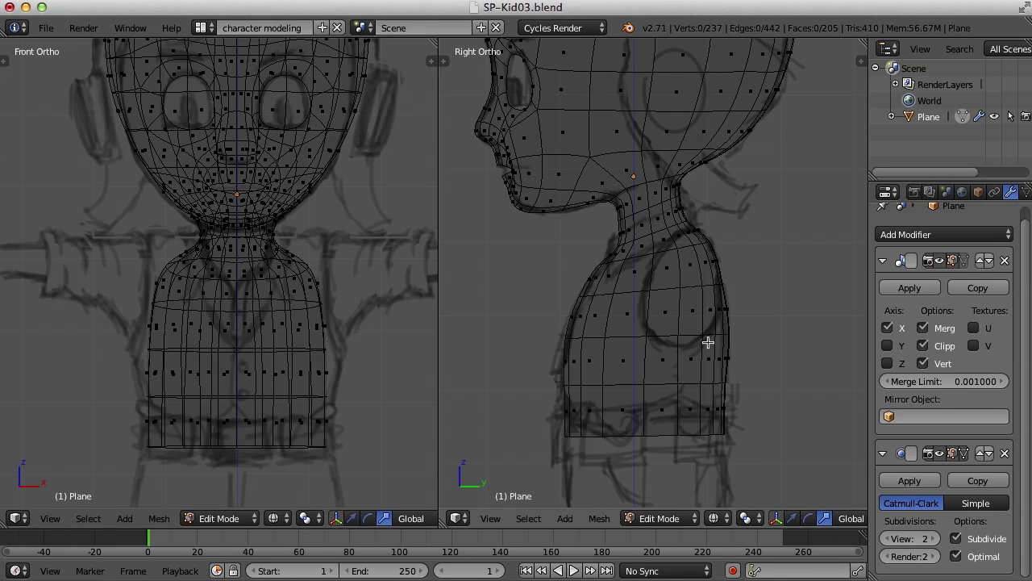
{"action": "left_click", "coordinate": [667, 270]}
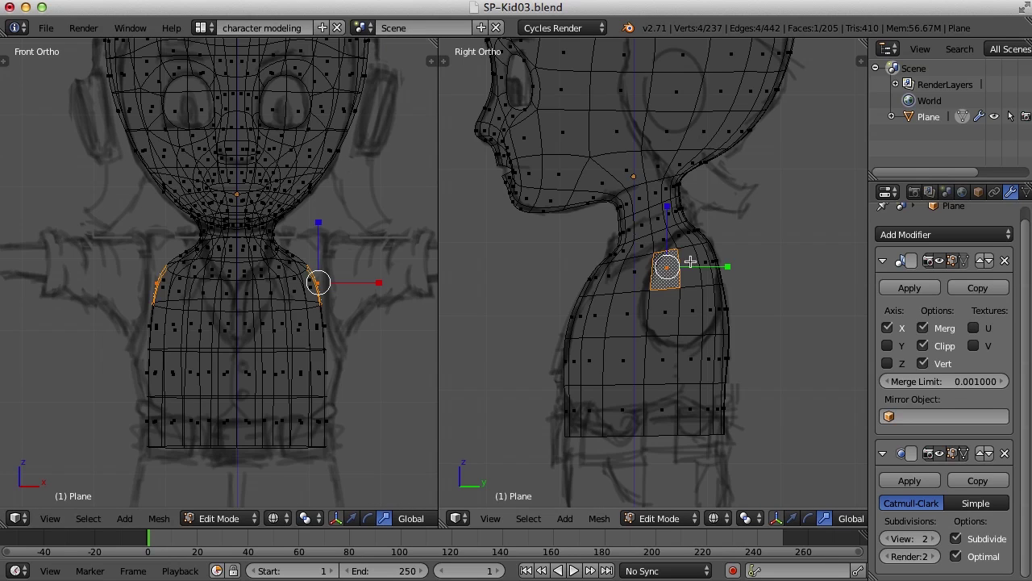
{"action": "left_click", "coordinate": [689, 271], "text": "shift"}
{"action": "left_click", "coordinate": [695, 311], "text": "shift"}
{"action": "left_click", "coordinate": [667, 317], "text": "shift"}
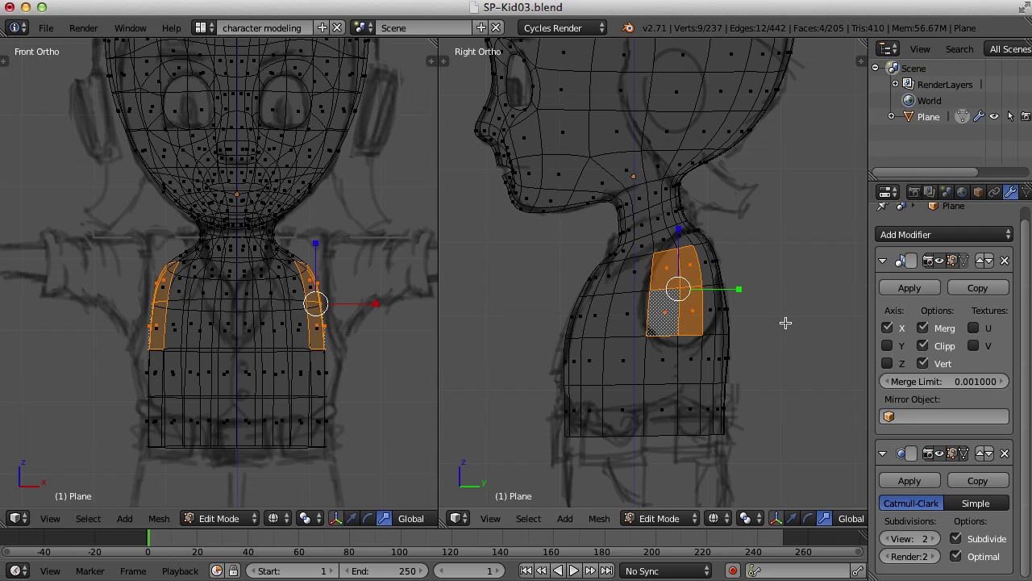
{"action": "middle_click_drag", "start_coordinate": [793, 320], "coordinate": [822, 322]}
{"action": "key", "text": "KP_3"}
{"action": "key", "text": "KP_5"}
{"action": "key", "text": "x"}
{"action": "left_click", "coordinate": [633, 371]}
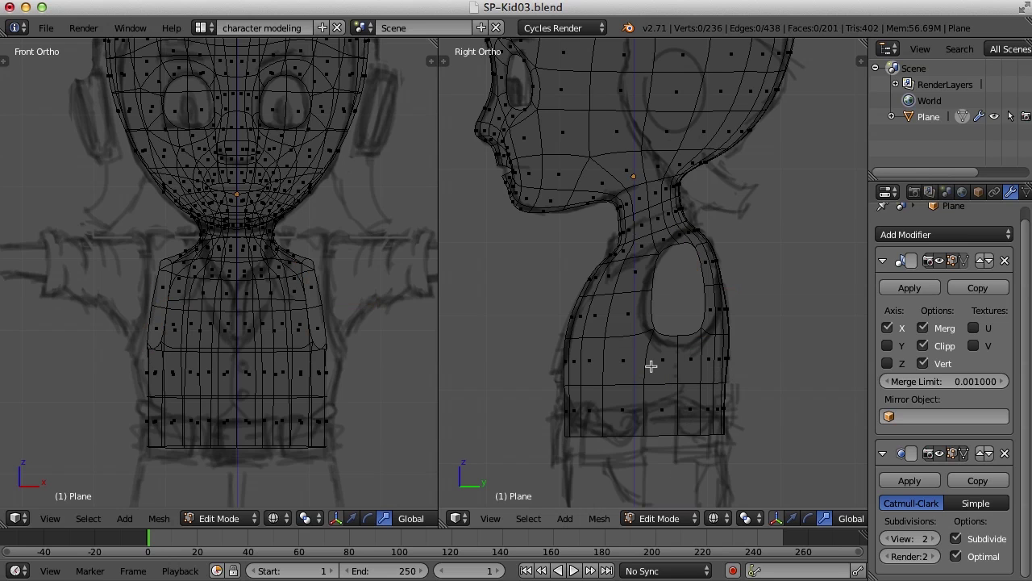
In edge selection mode, select the armhole's border loop and widen it along Y toward the sketched opening
{"action": "key", "text": "ctrl+Tab"}
{"action": "left_click", "coordinate": [704, 273]}
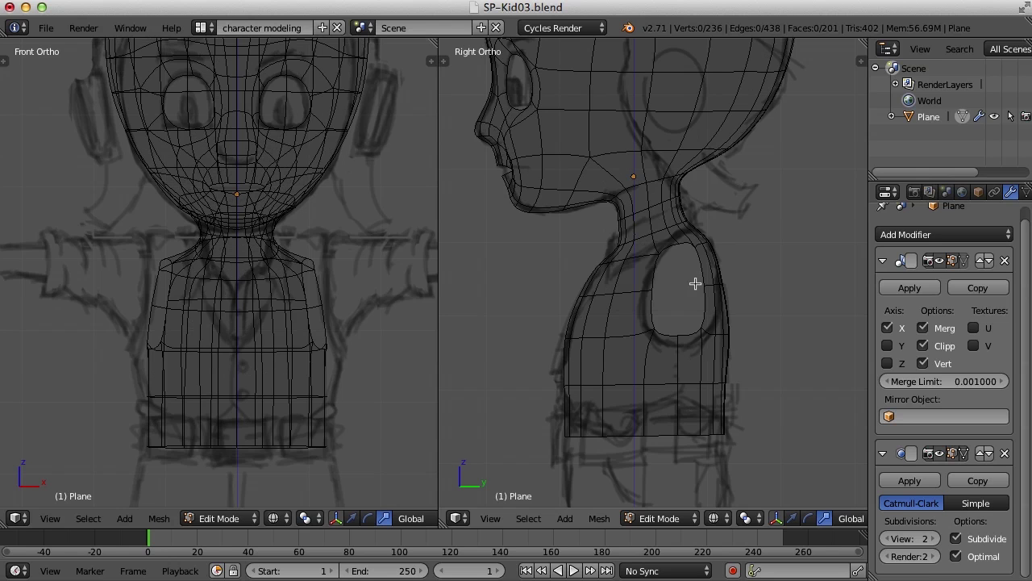
{"action": "left_click", "coordinate": [704, 280], "text": "alt"}
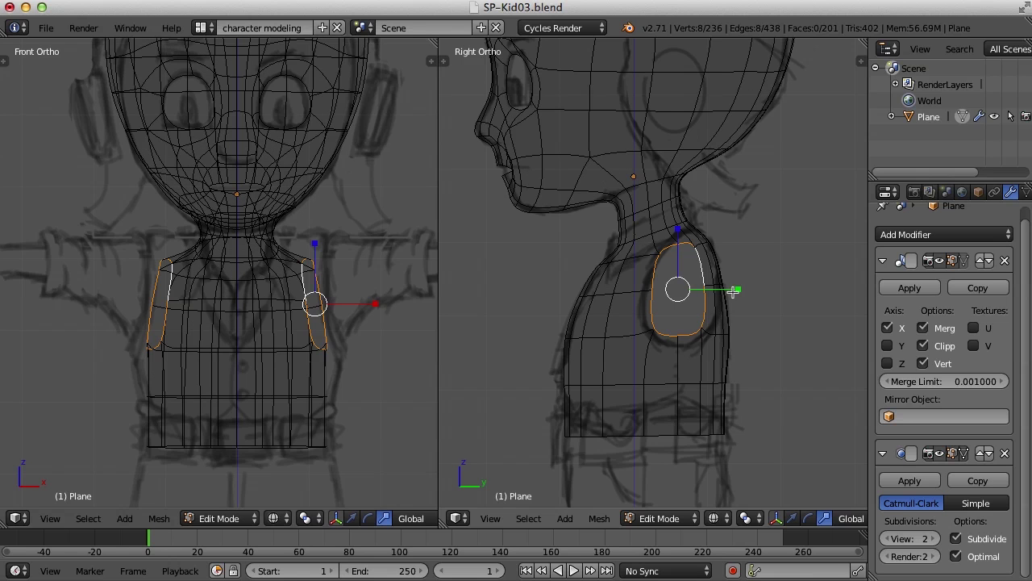
{"action": "key", "text": "s"}
{"action": "key", "text": "y"}
{"action": "left_click", "coordinate": [742, 289]}
{"action": "scroll", "coordinate": [747, 291], "scroll_direction": "up", "scroll_amount": 2}
{"action": "scroll", "coordinate": [747, 291], "scroll_direction": "up", "scroll_amount": 2}
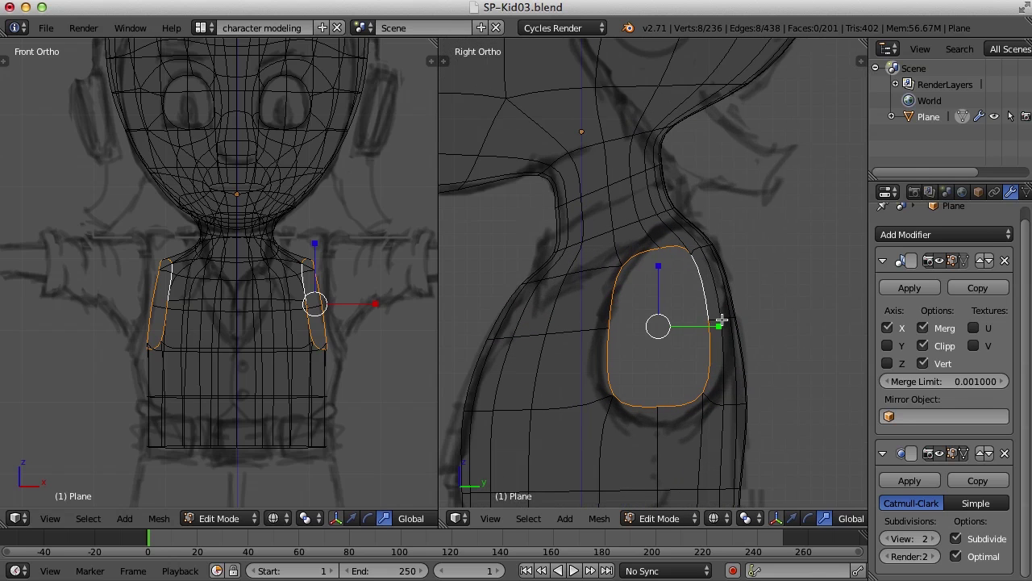
Switch to vertex selection and move vertices around the armhole to round it to the sketched opening
{"action": "key", "text": "ctrl+Tab"}
{"action": "left_click", "coordinate": [702, 302]}
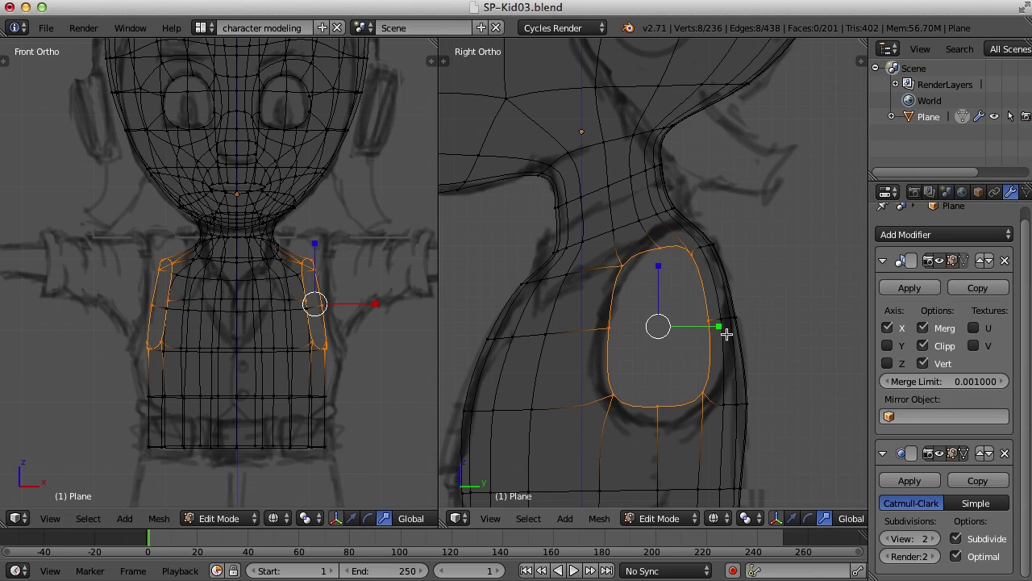
{"action": "right_click", "coordinate": [724, 317]}
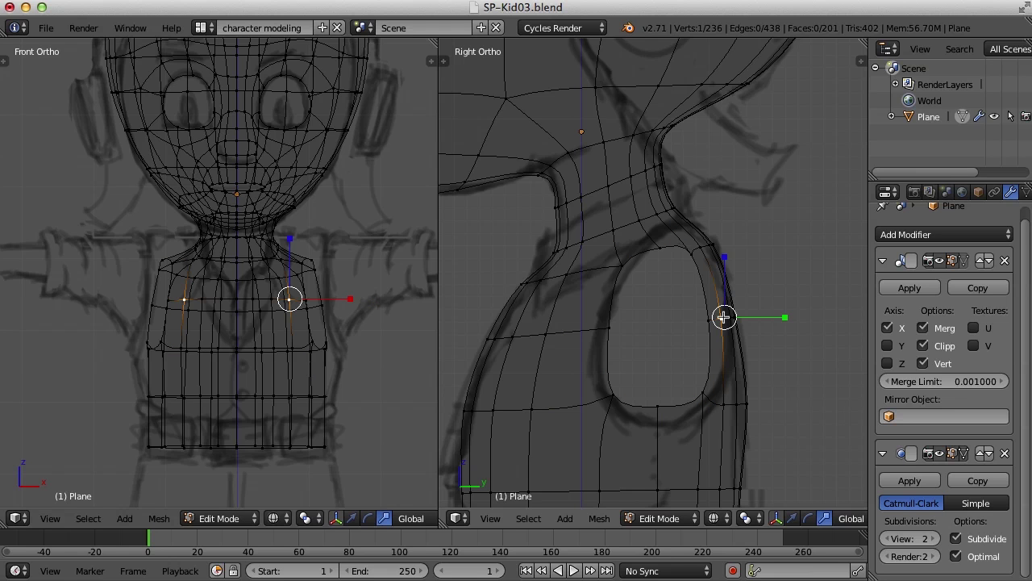
{"action": "key", "text": "w"}
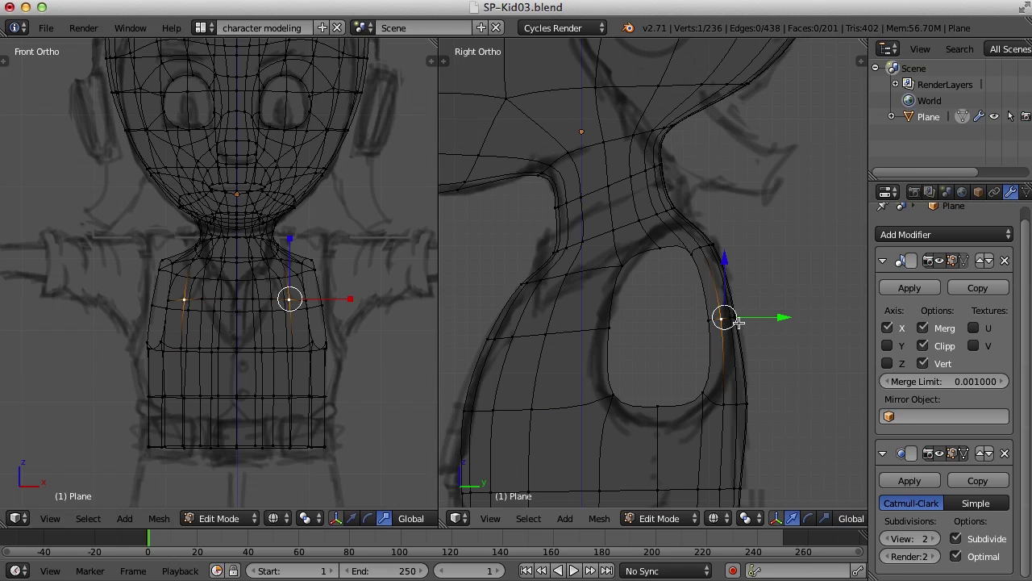
{"action": "left_click_drag", "start_coordinate": [724, 317], "coordinate": [728, 314]}
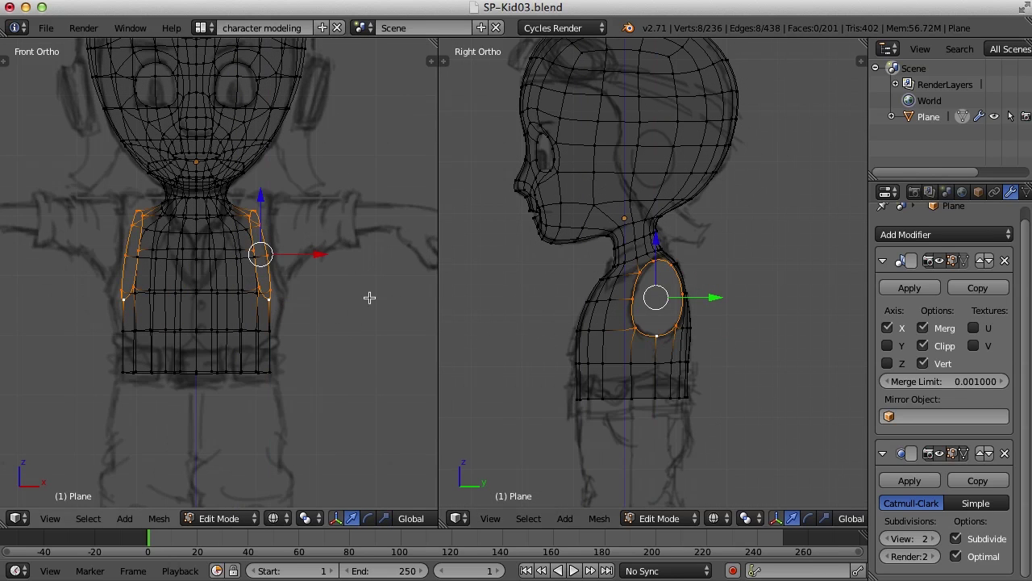
Extrude the armhole loop a short distance outward and slightly up in the front view to start the sleeve
{"action": "middle_click_drag", "start_coordinate": [368, 295], "coordinate": [330, 318], "text": "shift"}
{"action": "scroll", "coordinate": [332, 316], "scroll_direction": "down", "scroll_amount": 1}
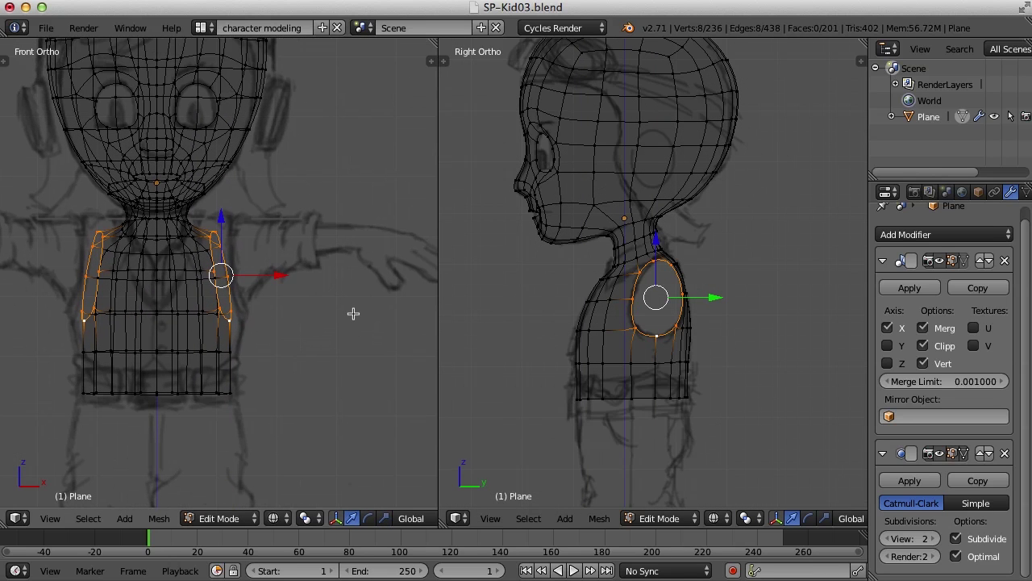
{"action": "scroll", "coordinate": [341, 311], "scroll_direction": "down", "scroll_amount": 1}
{"action": "middle_click_drag", "start_coordinate": [357, 296], "coordinate": [355, 307], "text": "shift"}
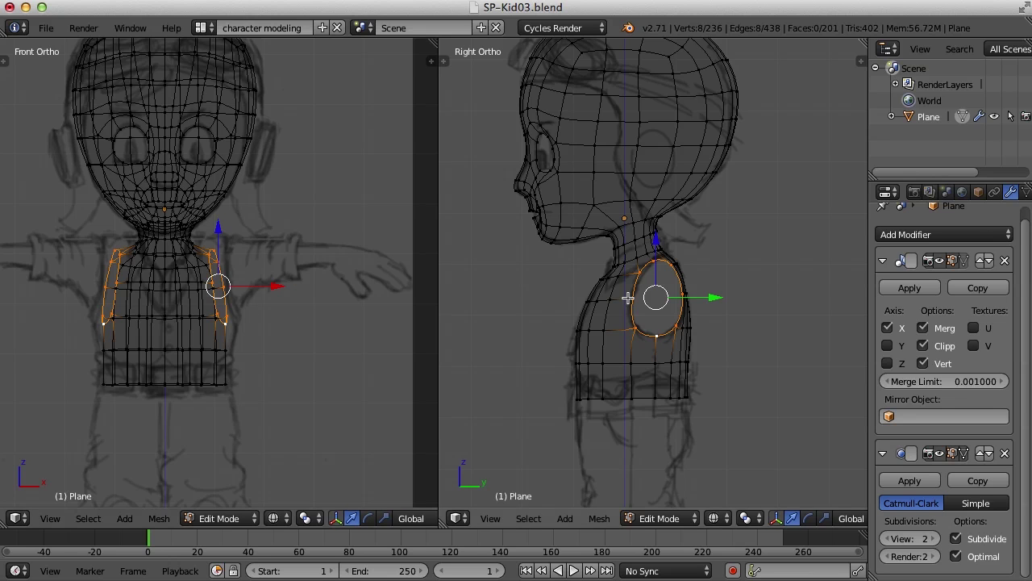
{"action": "key", "text": "e"}
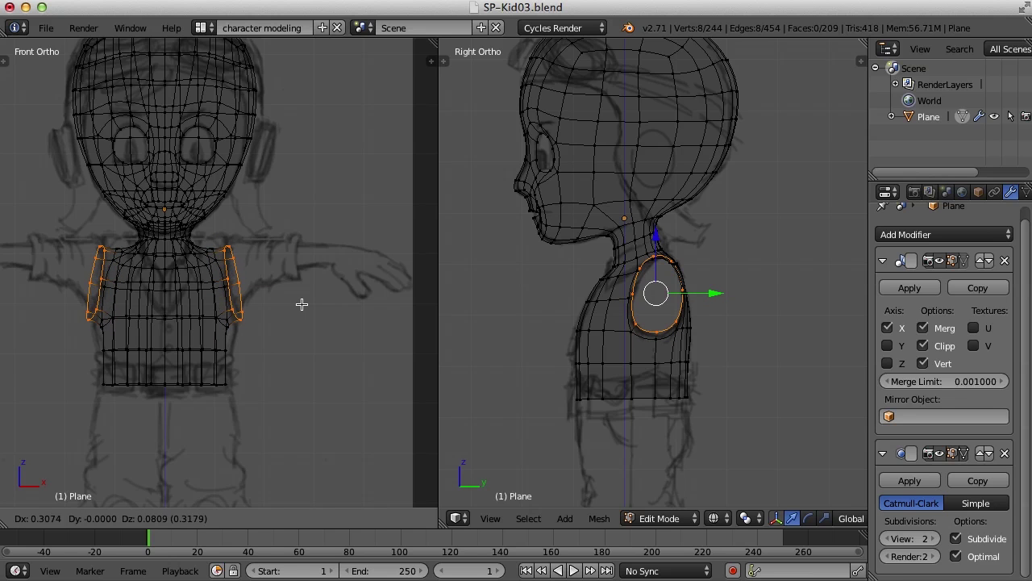
{"action": "left_click", "coordinate": [299, 302]}
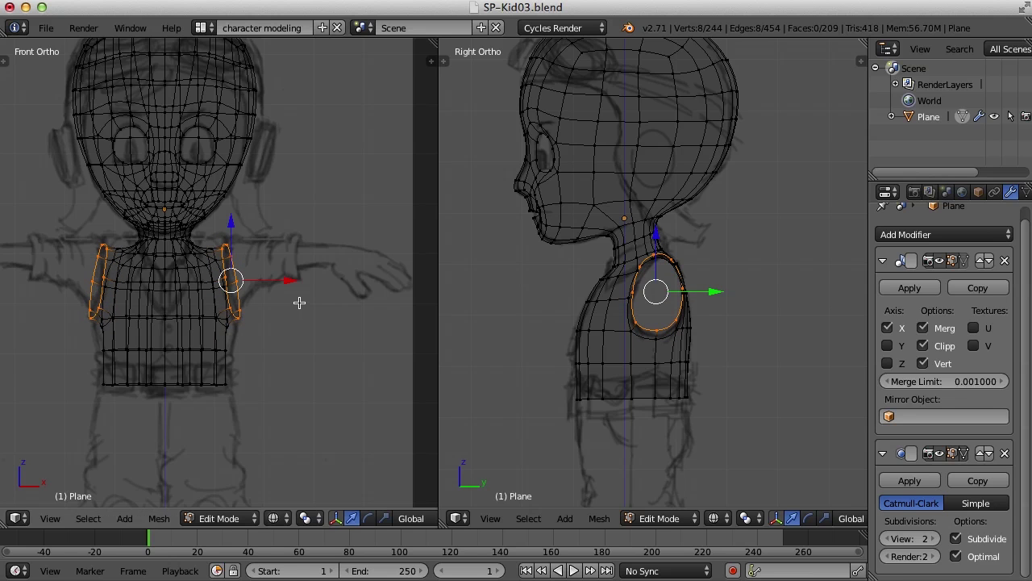
Shrink the sleeve's open edge loop slightly and flatten it along X to about 0.36 in the front view
{"action": "key", "text": "s"}
{"action": "left_click", "coordinate": [326, 352]}
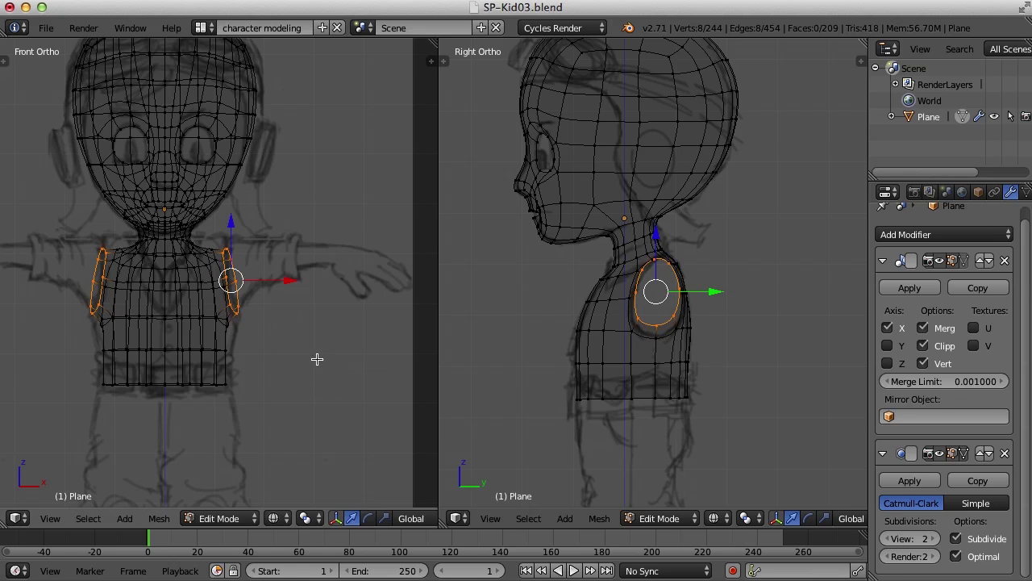
{"action": "key", "text": "s"}
{"action": "key", "text": "x"}
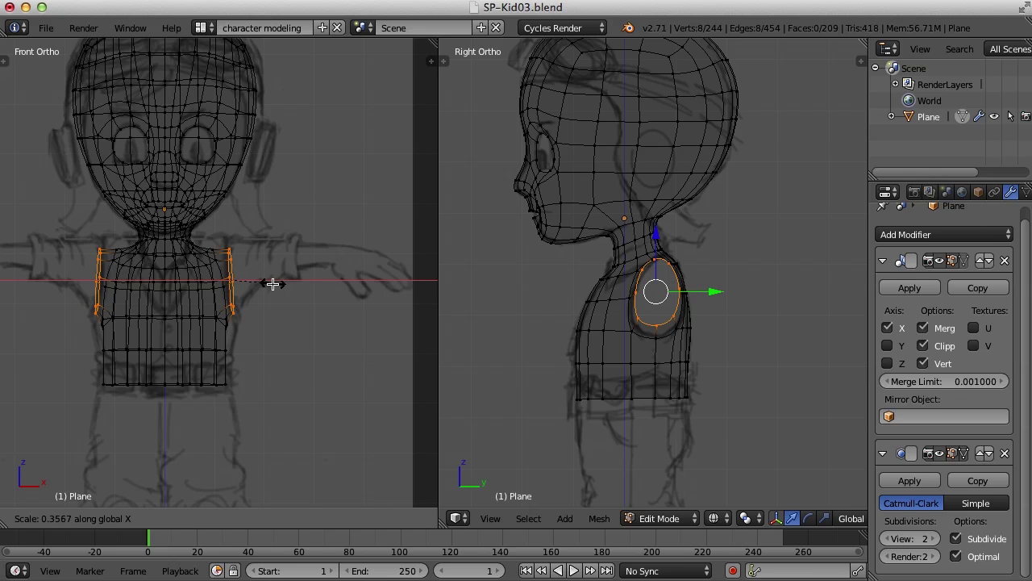
{"action": "left_click", "coordinate": [273, 284]}
Extrude the sleeve loop outward along the sketched arm, scale it to about 0.8 and shift it up and slightly inward
{"action": "scroll", "coordinate": [299, 287], "scroll_direction": "up", "scroll_amount": 4}
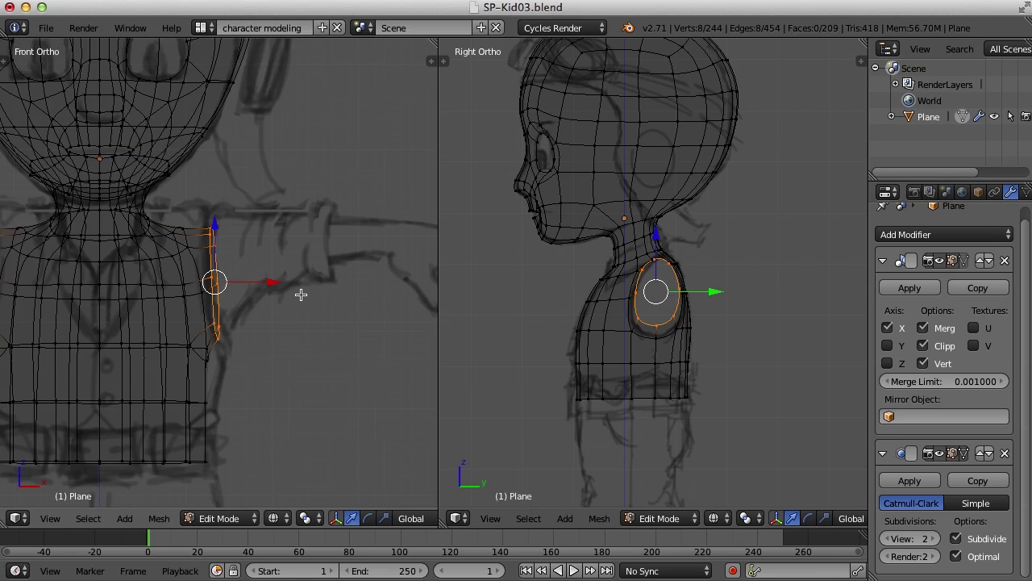
{"action": "key", "text": "e"}
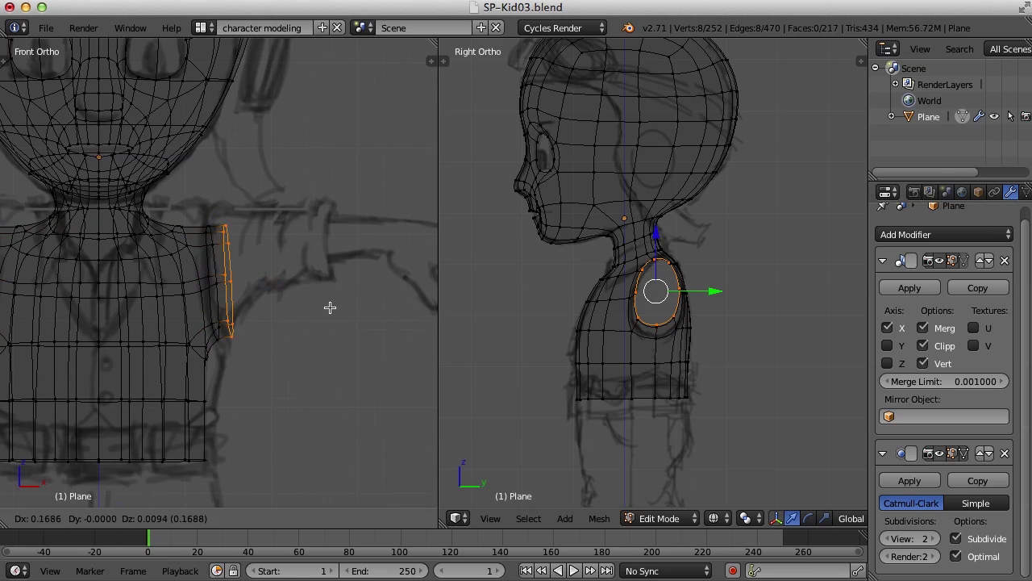
{"action": "left_click", "coordinate": [342, 306]}
{"action": "key", "text": "s"}
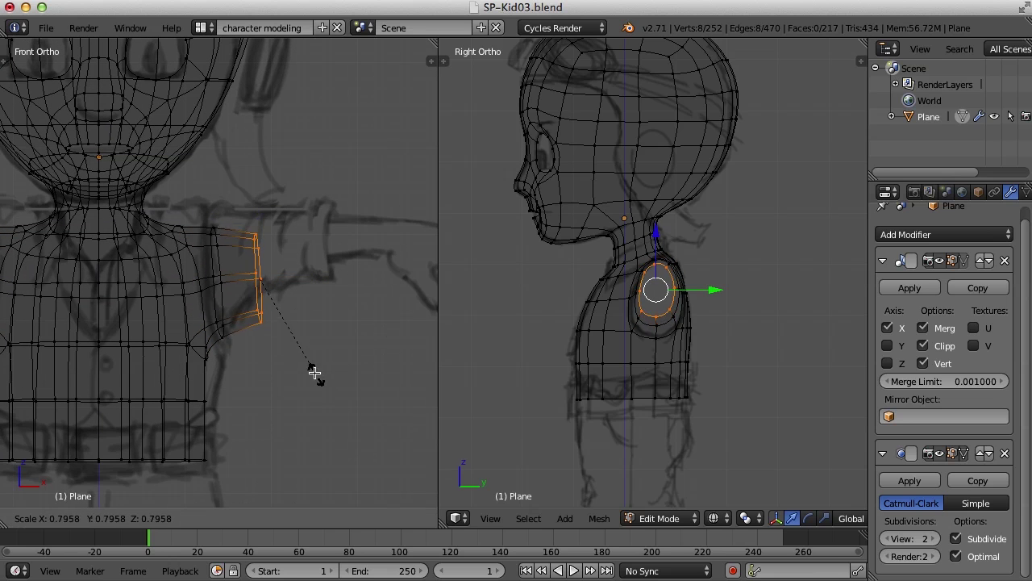
{"action": "left_click", "coordinate": [321, 374]}
{"action": "key", "text": "g"}
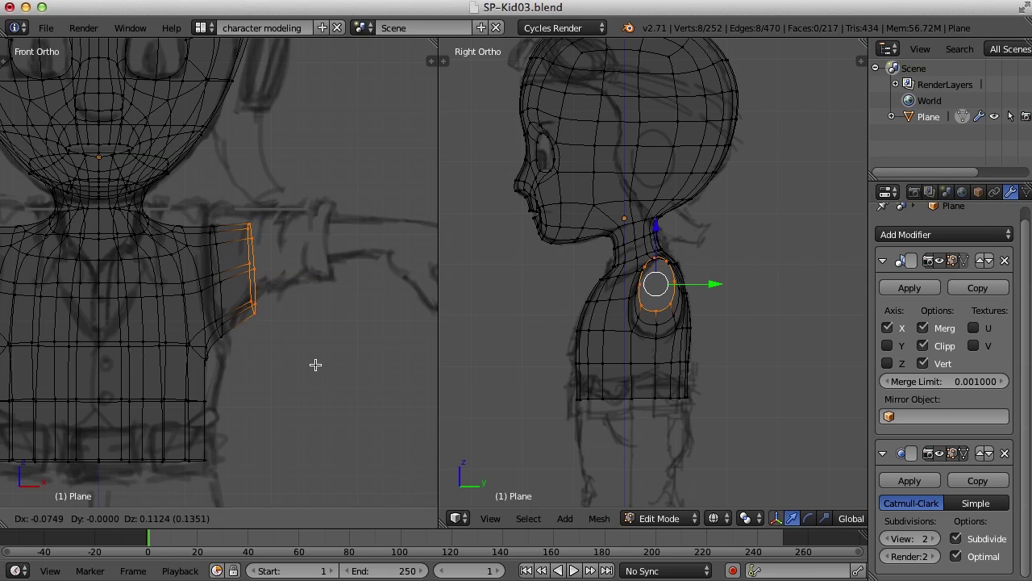
{"action": "left_click", "coordinate": [315, 365]}
Move the sleeve's open loop about 0.075 inward along X and straighten it by scaling along X
{"action": "scroll", "coordinate": [315, 364], "scroll_direction": "down", "scroll_amount": 1}
{"action": "middle_click_drag", "start_coordinate": [287, 364], "coordinate": [305, 365], "text": "shift"}
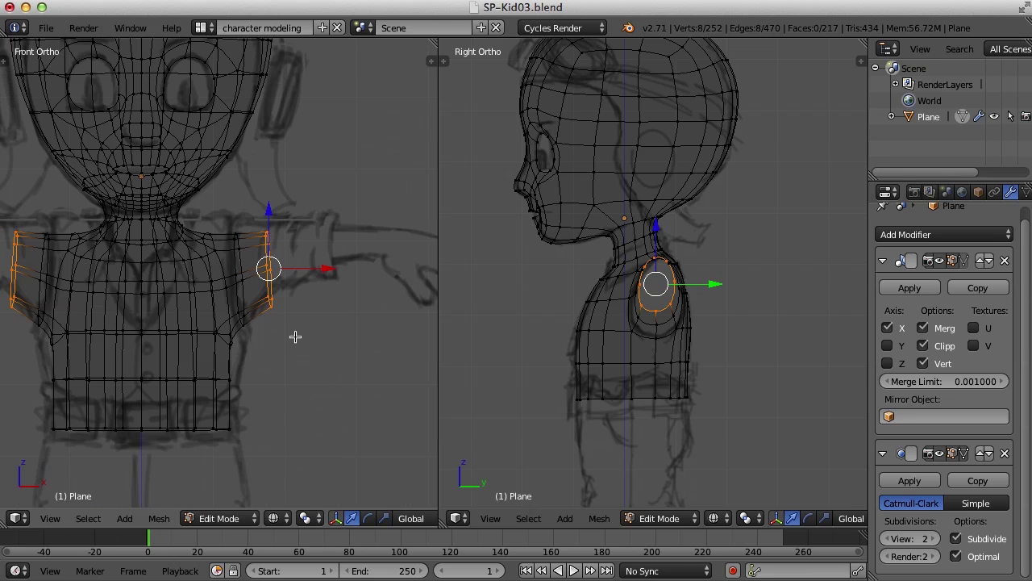
{"action": "middle_click_drag", "start_coordinate": [324, 325], "coordinate": [279, 354], "text": "shift"}
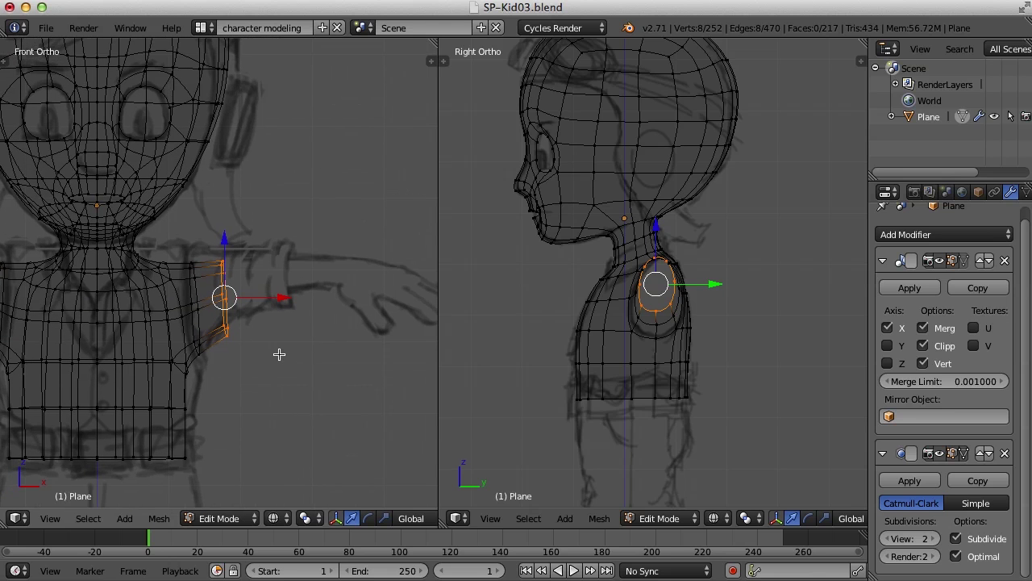
{"action": "middle_click_drag", "start_coordinate": [348, 343], "coordinate": [274, 351], "text": "shift"}
{"action": "scroll", "coordinate": [307, 352], "scroll_direction": "up", "scroll_amount": 1}
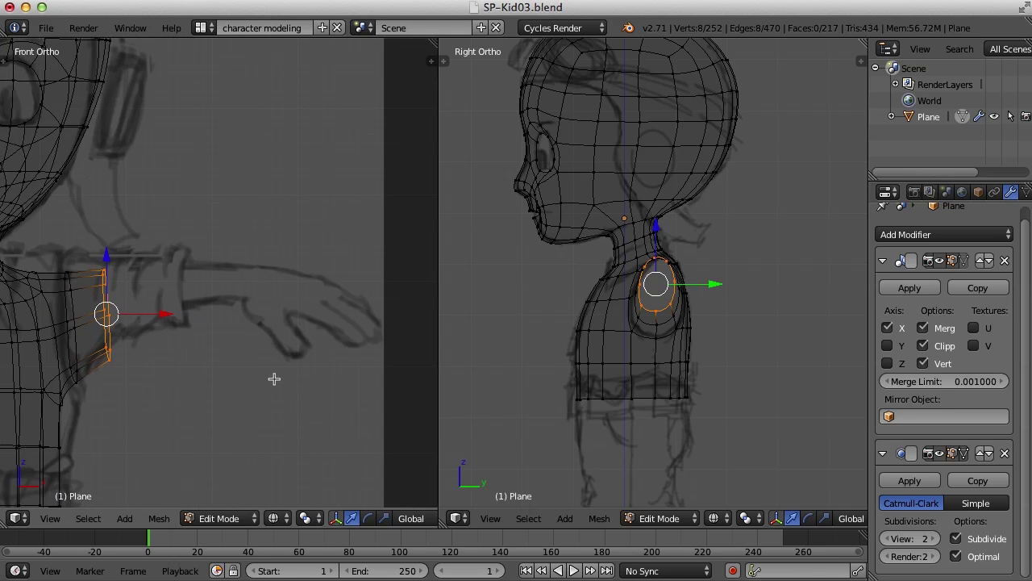
{"action": "middle_click_drag", "start_coordinate": [178, 330], "coordinate": [222, 314], "text": "shift"}
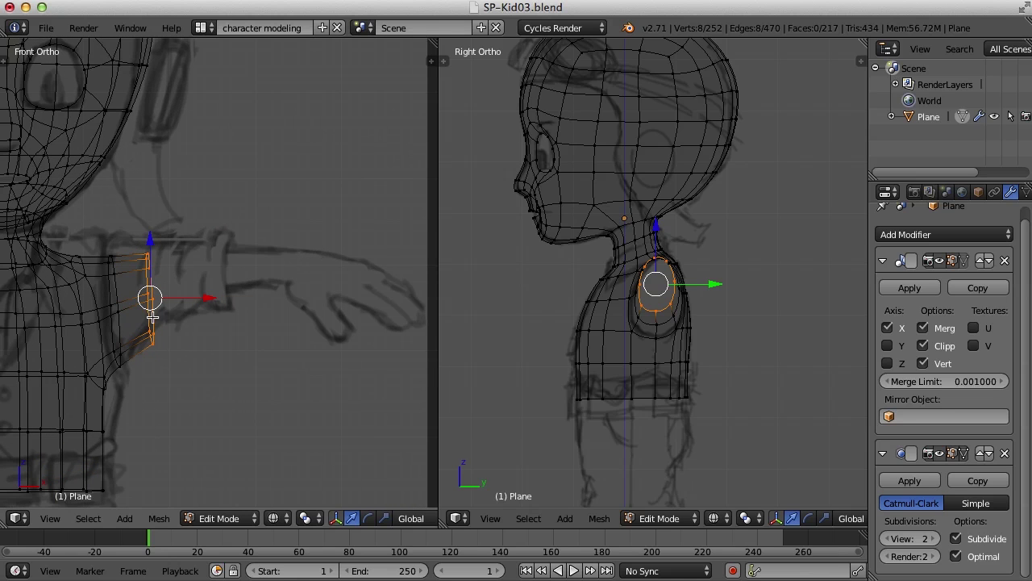
{"action": "key", "text": "g"}
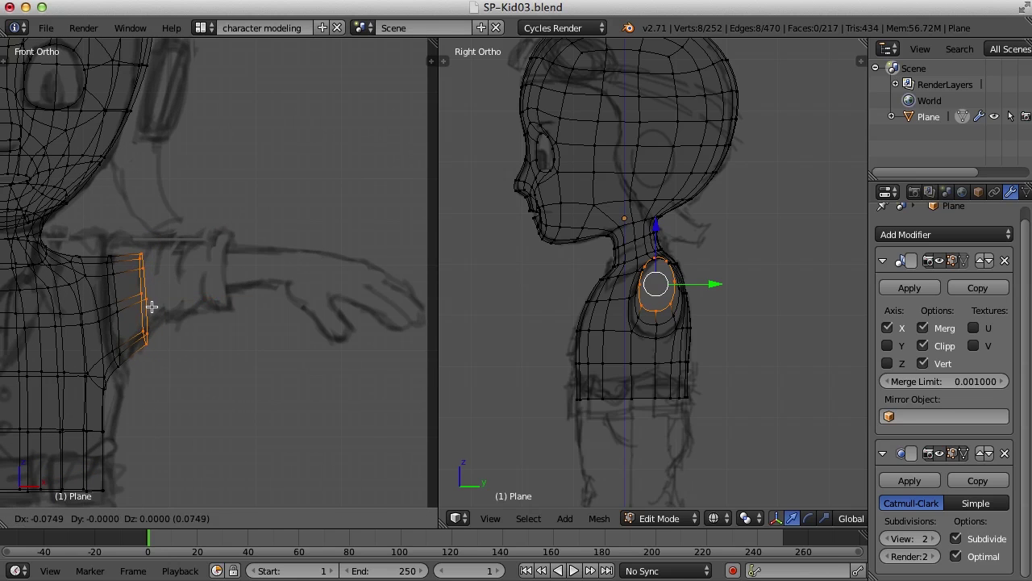
{"action": "left_click", "coordinate": [150, 306]}
{"action": "key", "text": "s"}
{"action": "key", "text": "x"}
{"action": "key", "text": "0"}
{"action": "key", "text": "Return"}
Extrude the sleeve loop further outward, shrink it to the sketched sleeve width and nudge it slightly inward along X
{"action": "scroll", "coordinate": [282, 419], "scroll_direction": "left", "scroll_amount": 3}
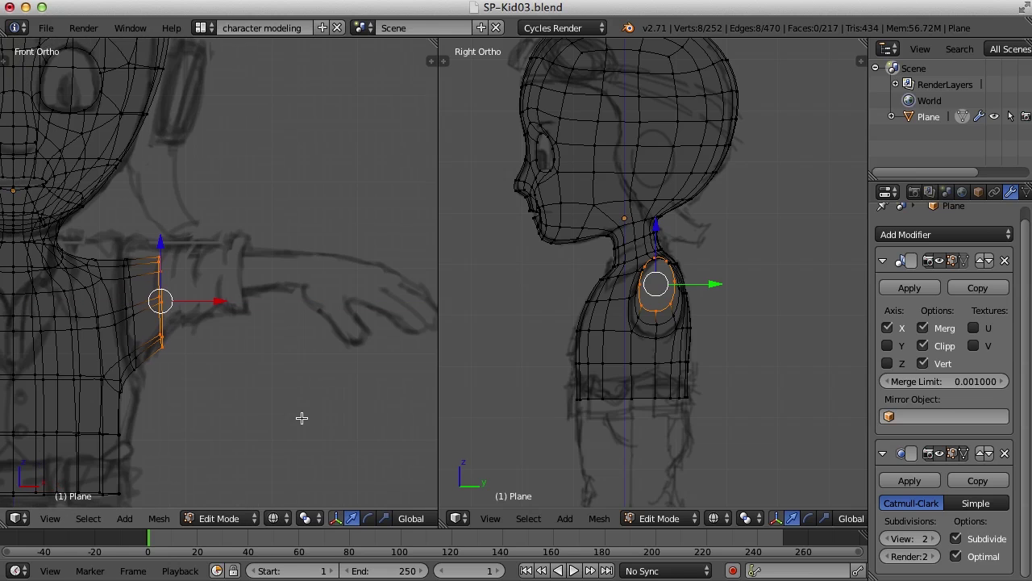
{"action": "scroll", "coordinate": [314, 413], "scroll_direction": "left", "scroll_amount": 3}
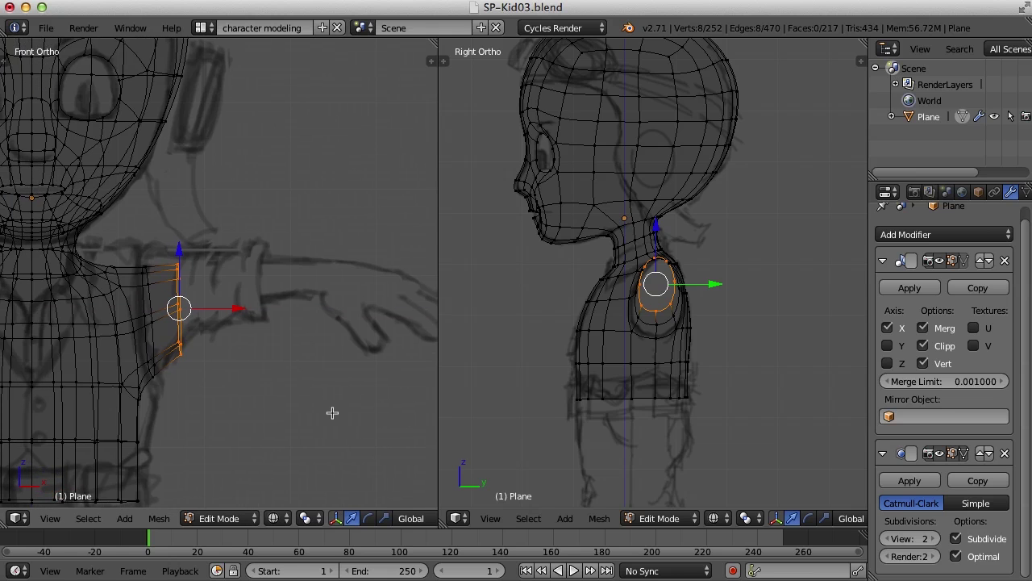
{"action": "key", "text": "e"}
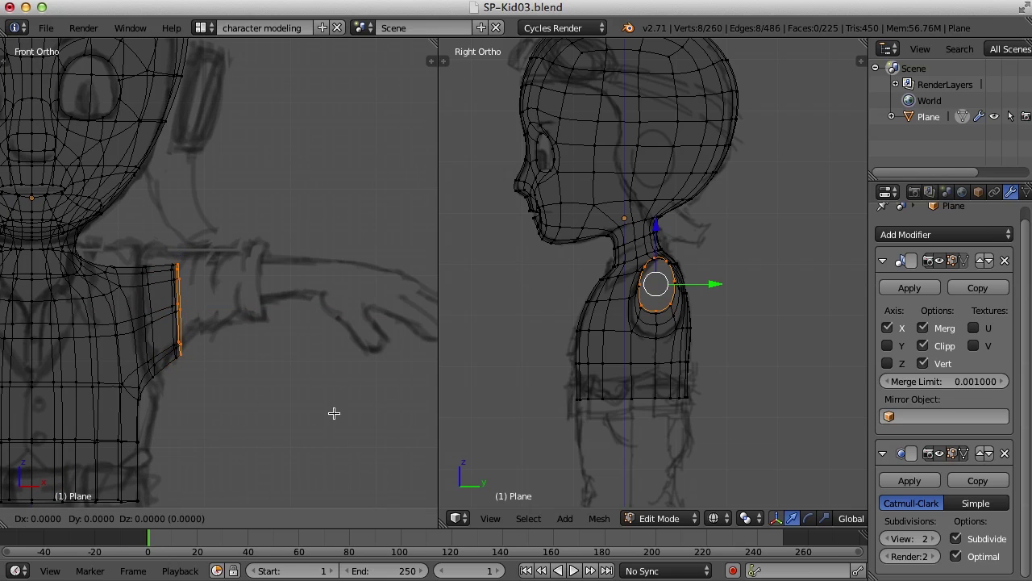
{"action": "left_click", "coordinate": [380, 404]}
{"action": "key", "text": "s"}
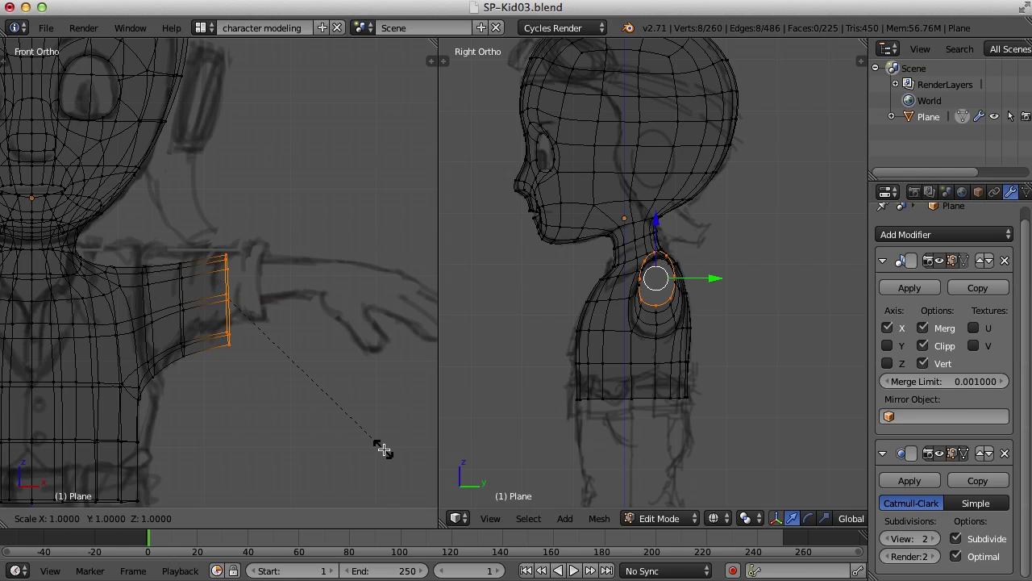
{"action": "left_click", "coordinate": [347, 415]}
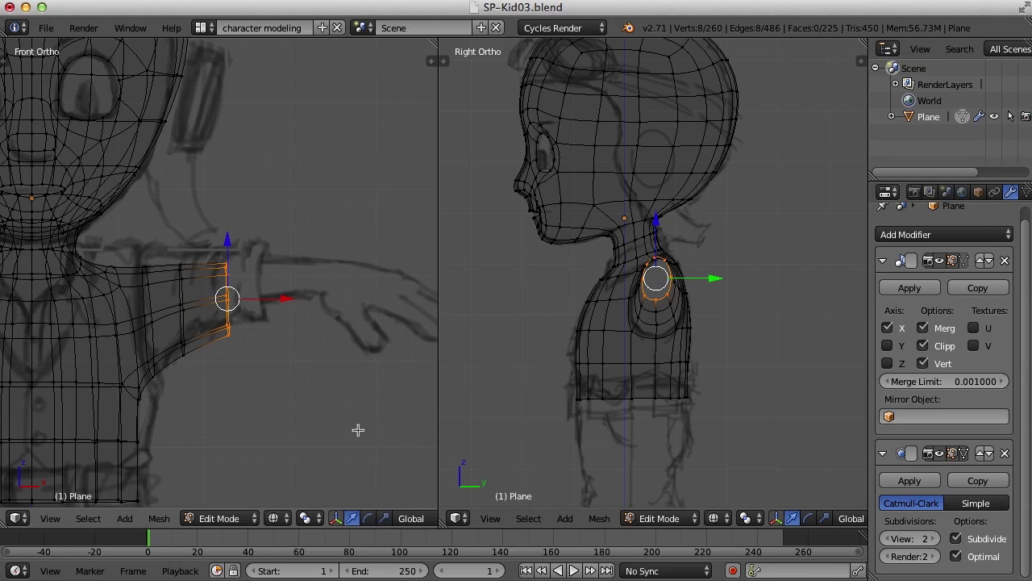
{"action": "left_click_drag", "start_coordinate": [286, 299], "coordinate": [283, 302]}
Select the sleeve loop just before the open end and raise it about 0.02 along Z
{"action": "right_click", "coordinate": [181, 282], "text": "alt"}
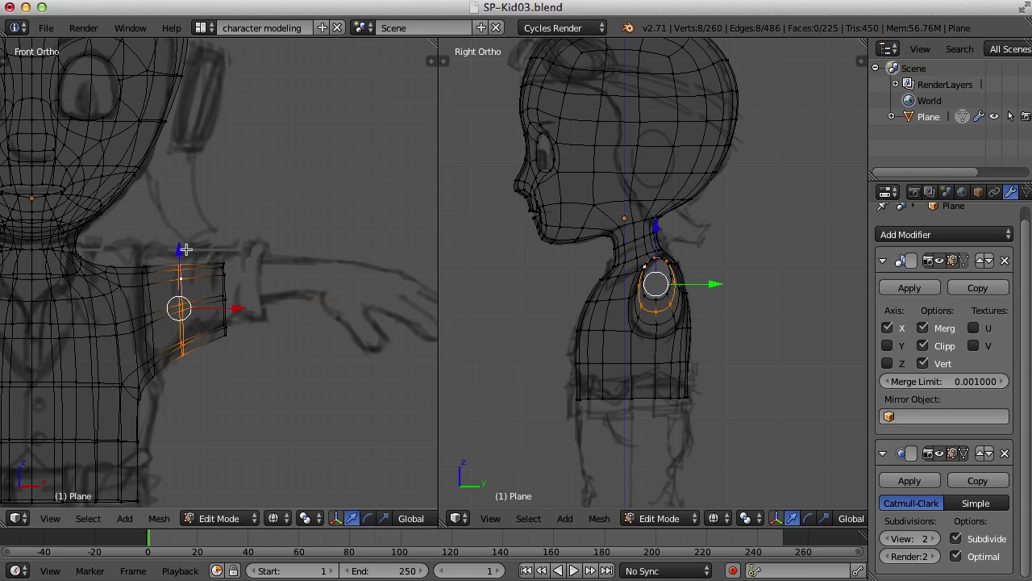
{"action": "key", "text": "g"}
{"action": "key", "text": "z"}
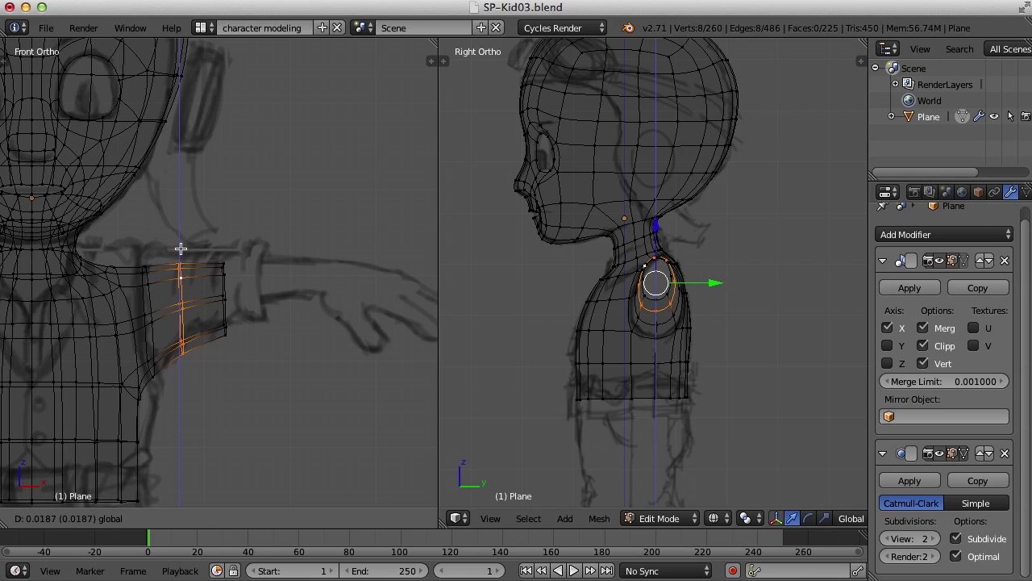
{"action": "left_click_drag", "start_coordinate": [180, 249], "coordinate": [180, 248]}
Make the sleeve's end loop rounder by scaling it to about 0.85 along Z, then enlarge it uniformly to about 1.17
{"action": "scroll", "coordinate": [280, 309], "scroll_direction": "up", "scroll_amount": 2}
{"action": "mouse_move", "coordinate": [319, 308]}
{"action": "middle_mouse_down", "text": "shift"}
{"action": "mouse_move", "coordinate": [263, 318]}
{"action": "mouse_move", "coordinate": [261, 327]}
{"action": "mouse_move", "coordinate": [263, 318]}
{"action": "middle_mouse_up", "text": "shift"}
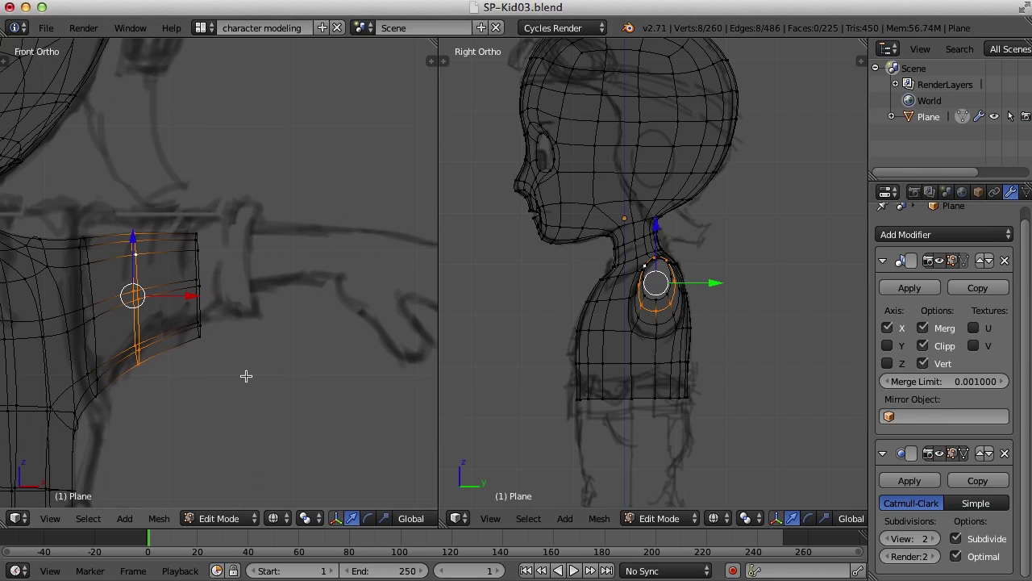
{"action": "right_click", "coordinate": [199, 266], "text": "alt"}
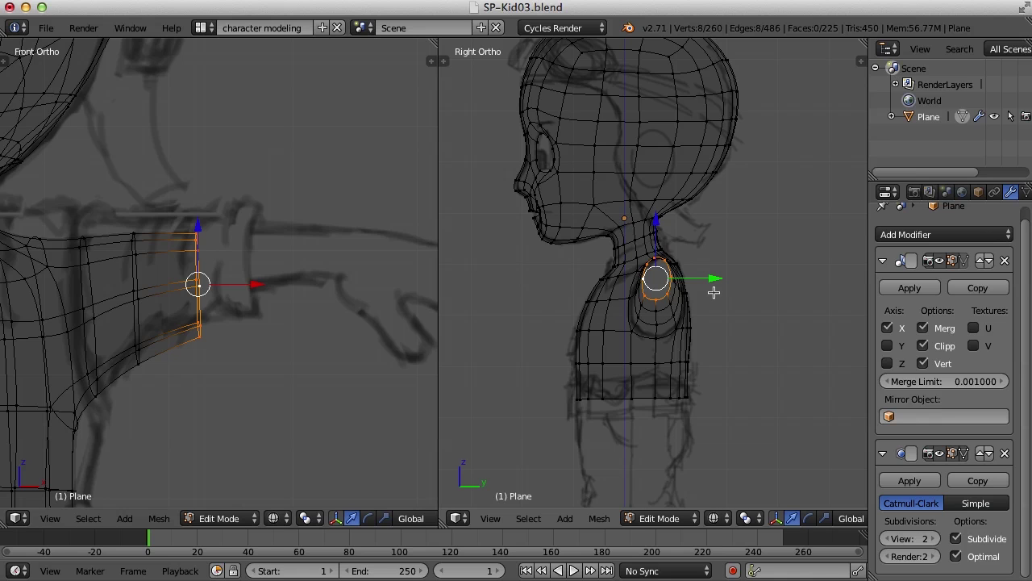
{"action": "key", "text": "ctrl+alt+s"}
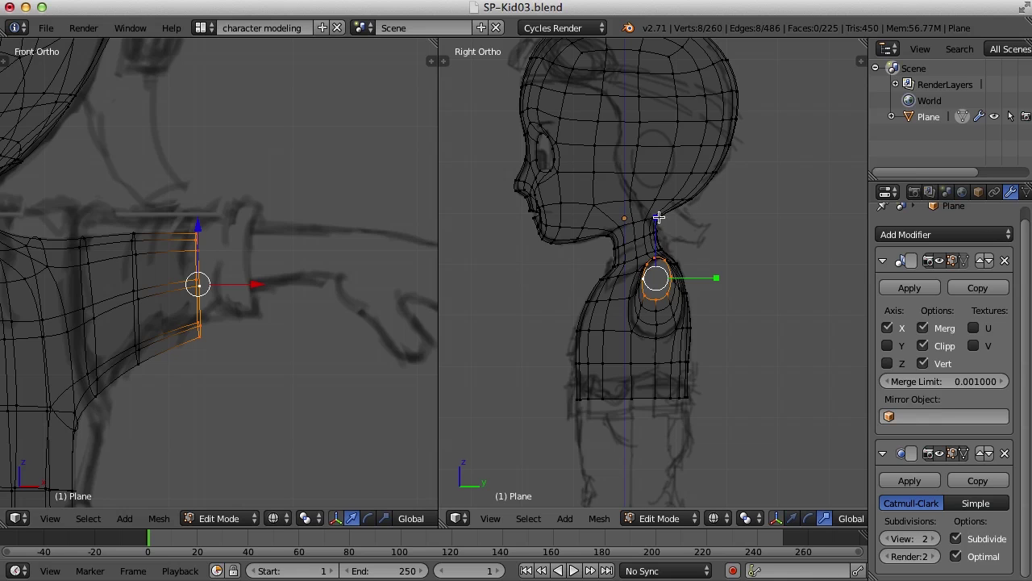
{"action": "key", "text": "s"}
{"action": "key", "text": "z"}
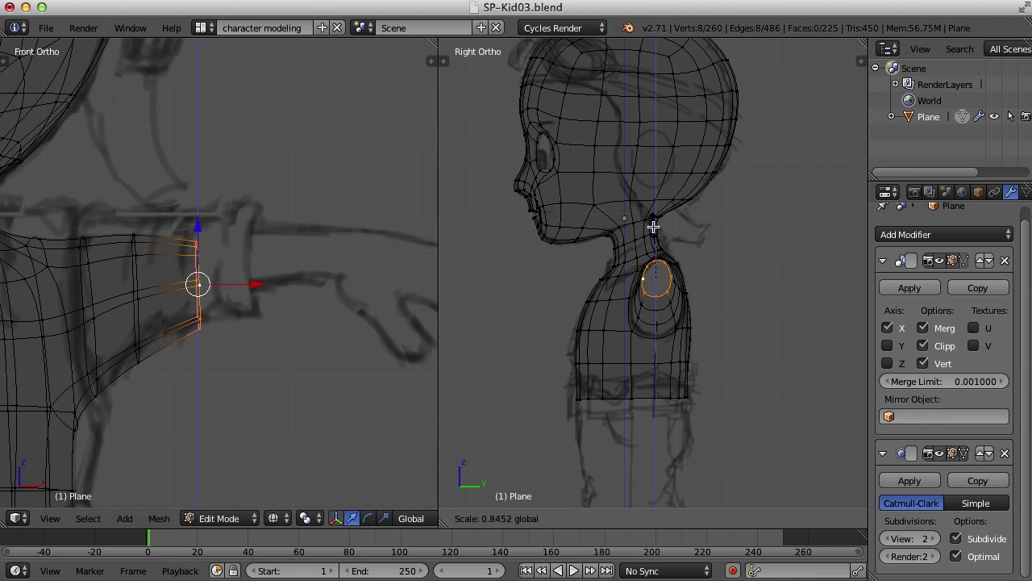
{"action": "left_click", "coordinate": [653, 228]}
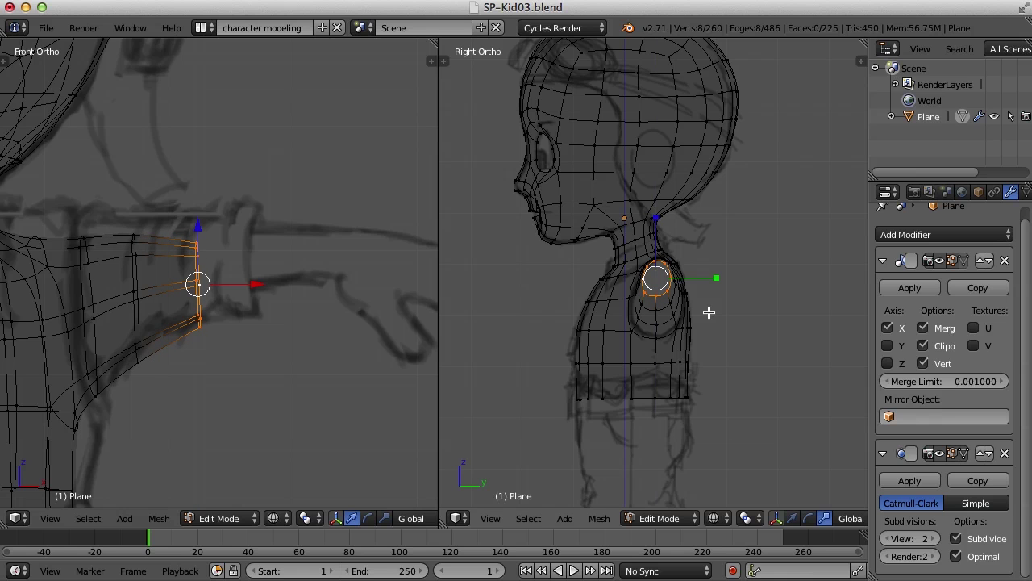
{"action": "key", "text": "s"}
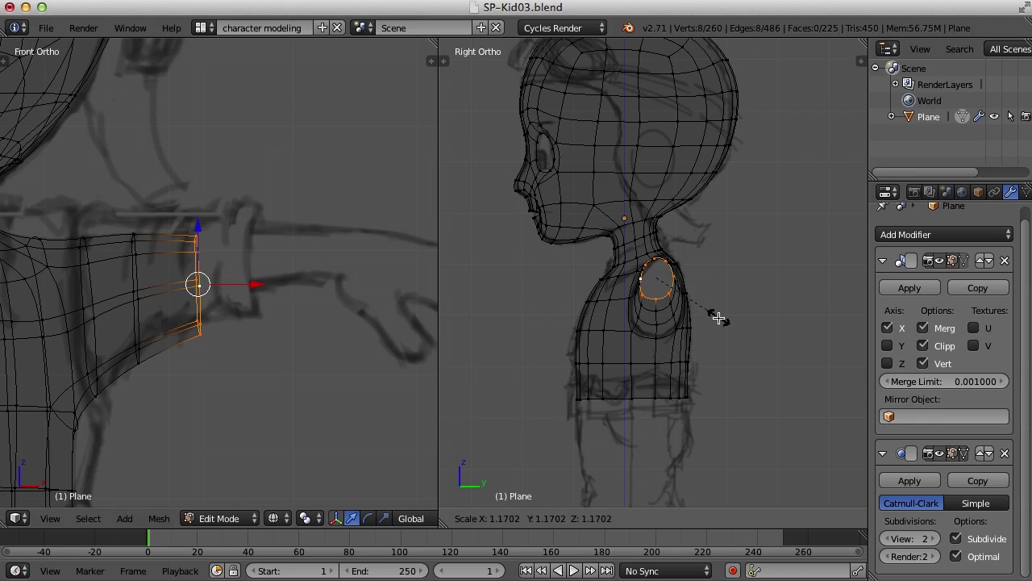
{"action": "left_click", "coordinate": [719, 318]}
Widen the sleeve loop just before the open end along Y to about 1.36
{"action": "right_click", "coordinate": [134, 272], "text": "alt"}
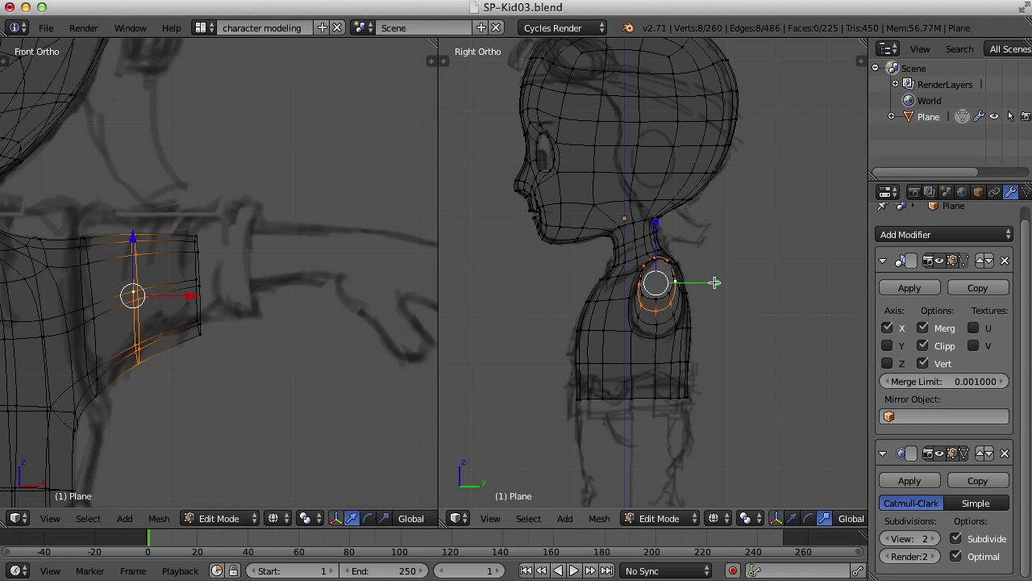
{"action": "key", "text": "s"}
{"action": "key", "text": "y"}
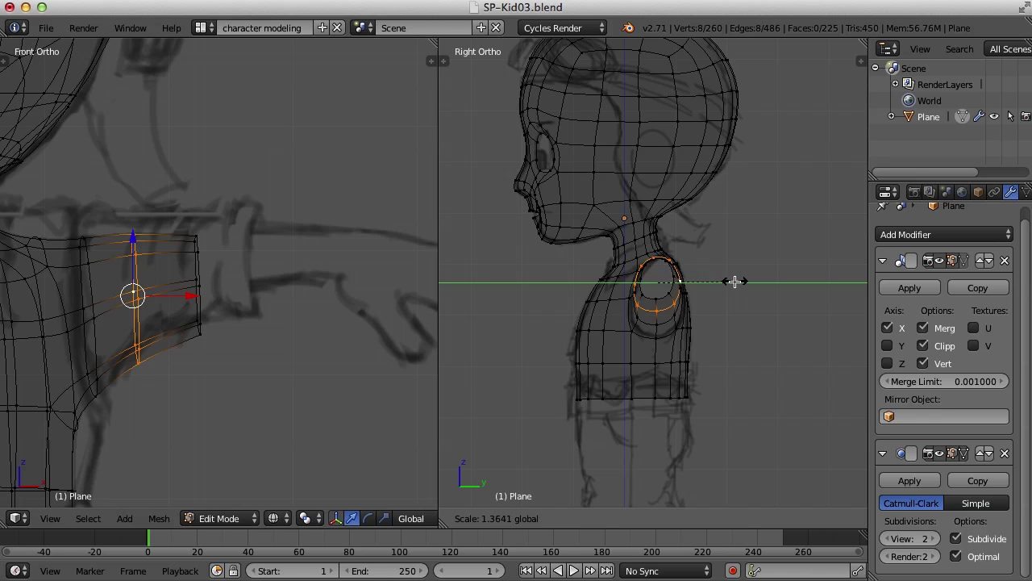
{"action": "left_click", "coordinate": [734, 281]}
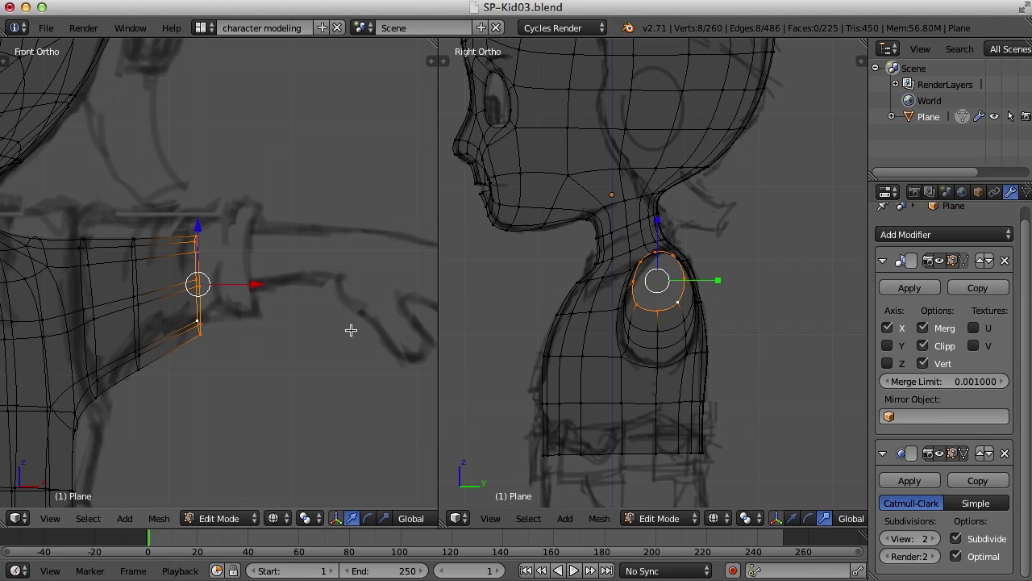
Flatten the sleeve's end loop along X until it stands vertical in the front view
{"action": "key", "text": "s"}
{"action": "key", "text": "x"}
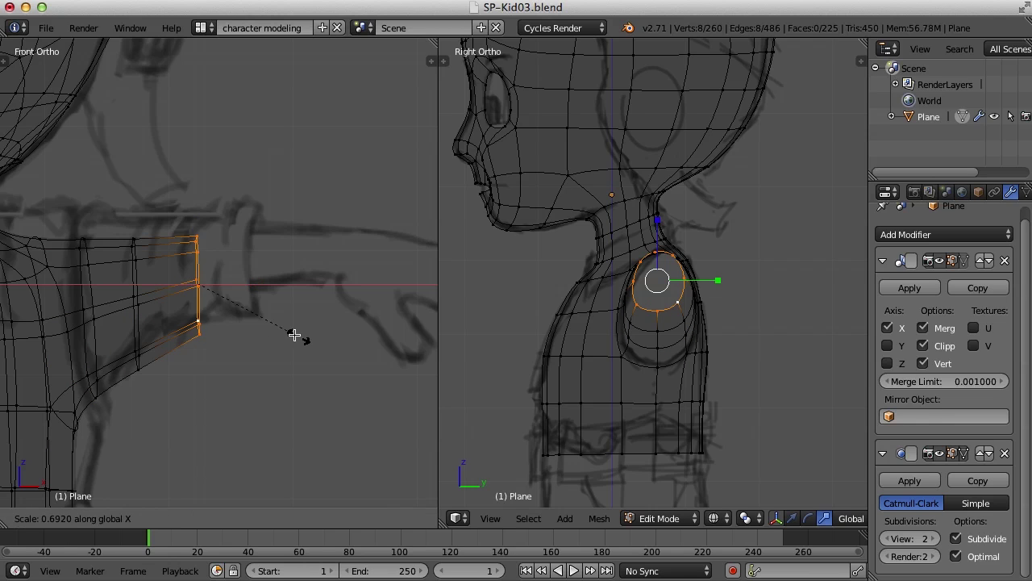
{"action": "left_click", "coordinate": [214, 292]}
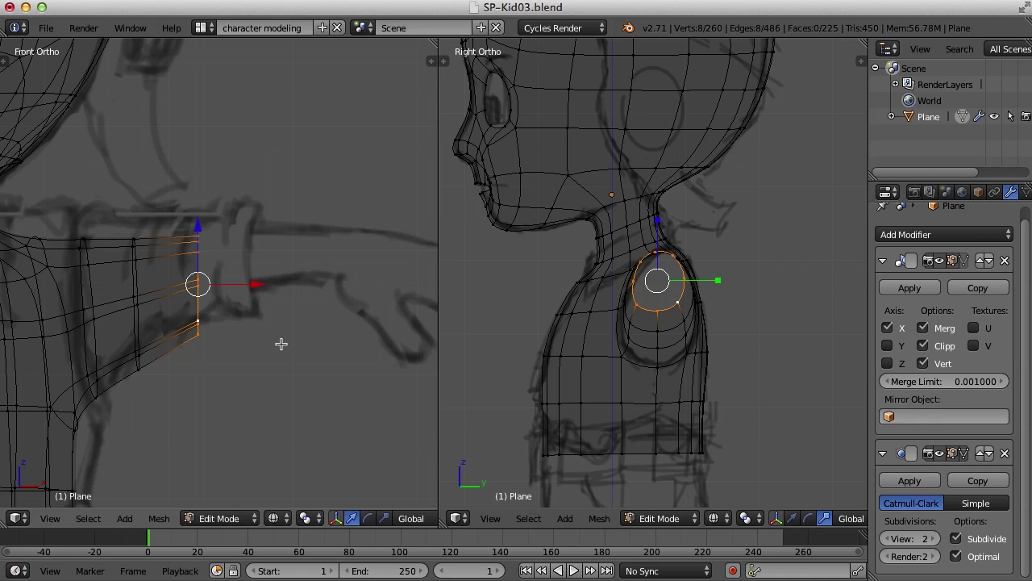
Extrude the sleeve's end loop outward twice, first about 0.25 to the sketched cuff and again just past it
{"action": "key", "text": "e"}
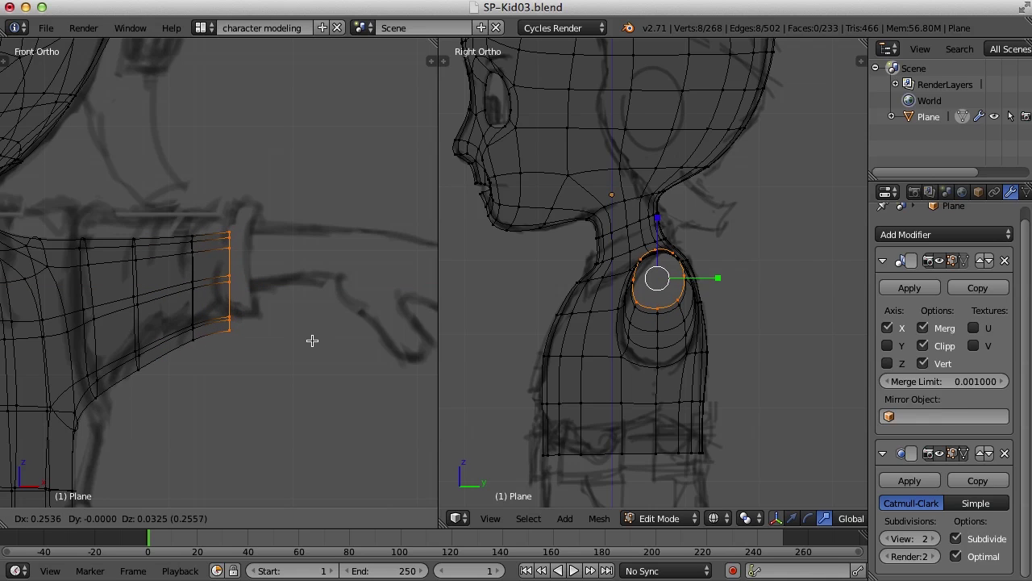
{"action": "left_click", "coordinate": [312, 340]}
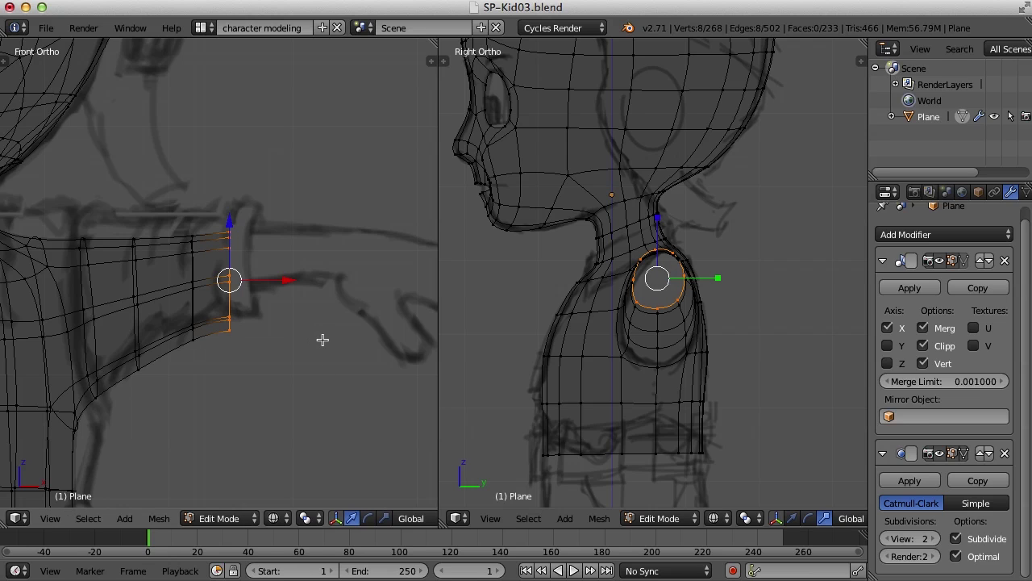
{"action": "key", "text": "e"}
{"action": "left_click", "coordinate": [364, 339]}
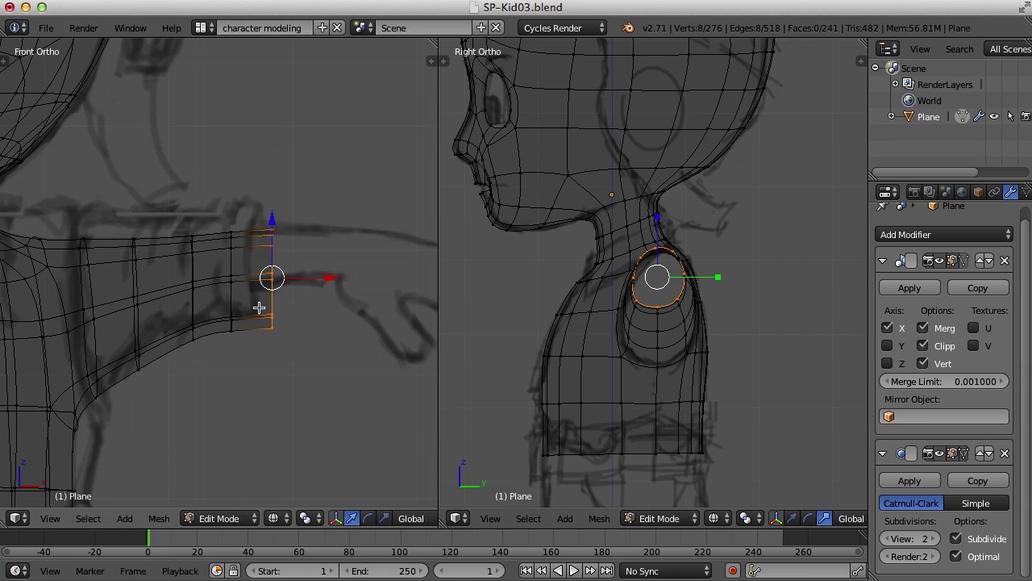
Scale the loop just before the sleeve's new end down to about 0.86 and select the neighbouring loop toward the shoulder
{"action": "right_click", "coordinate": [238, 301], "text": "alt"}
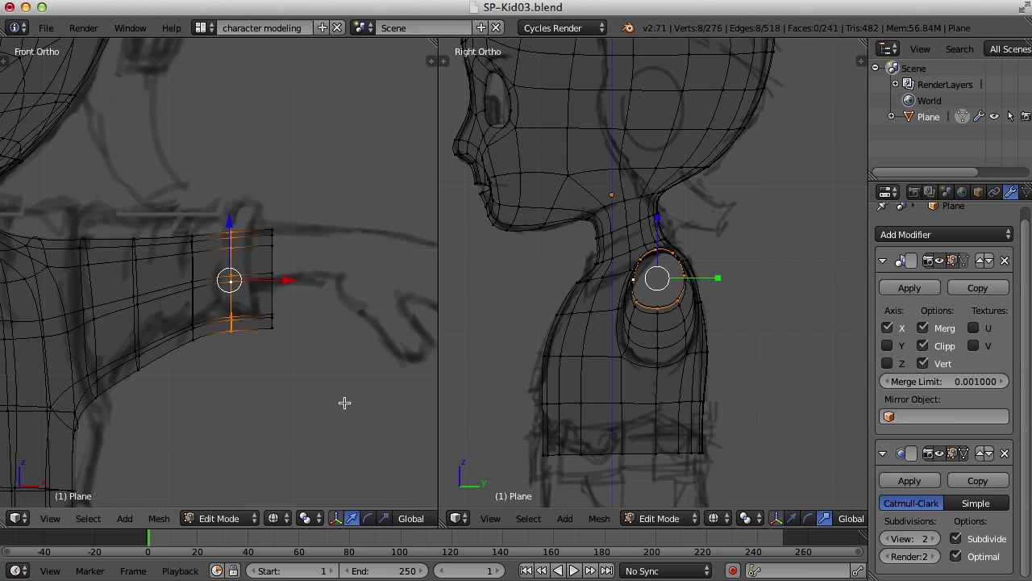
{"action": "key", "text": "s"}
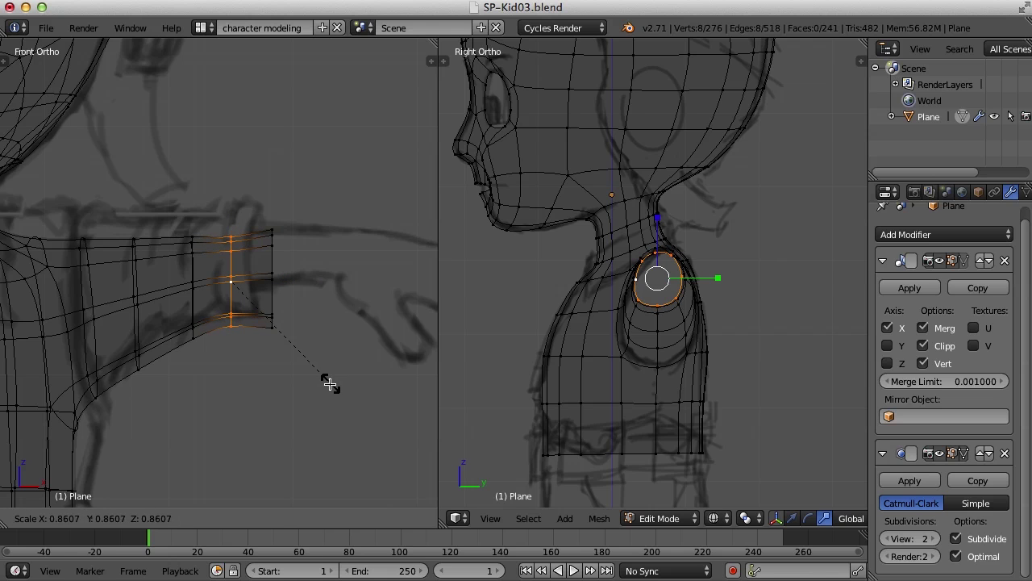
{"action": "left_click", "coordinate": [331, 384]}
{"action": "right_click", "coordinate": [194, 301], "text": "alt"}
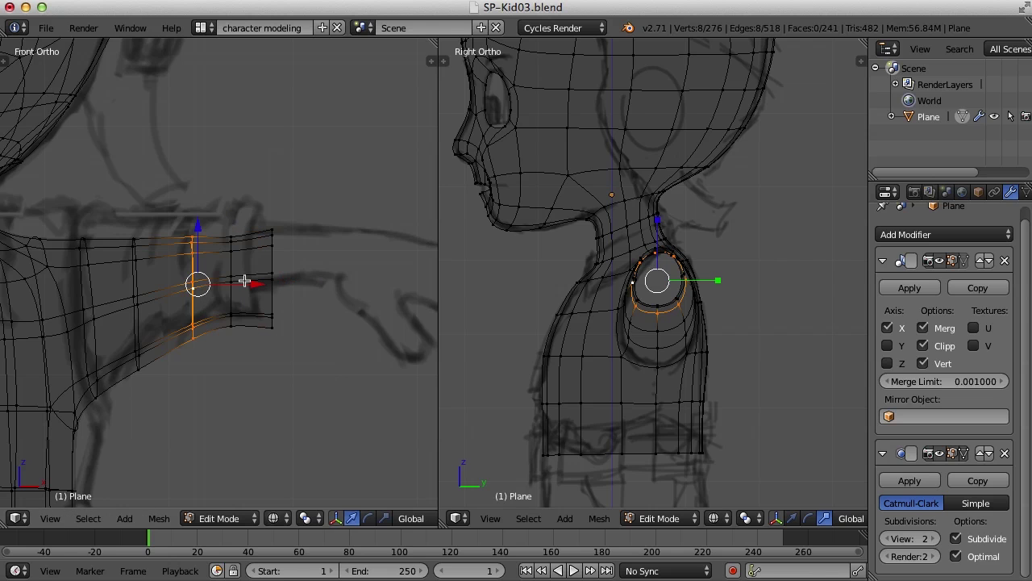
Shrink the selected sleeve loop slightly, then scale the sleeve's open end loop down to about 0.91
{"action": "key", "text": "s"}
{"action": "left_click", "coordinate": [315, 387]}
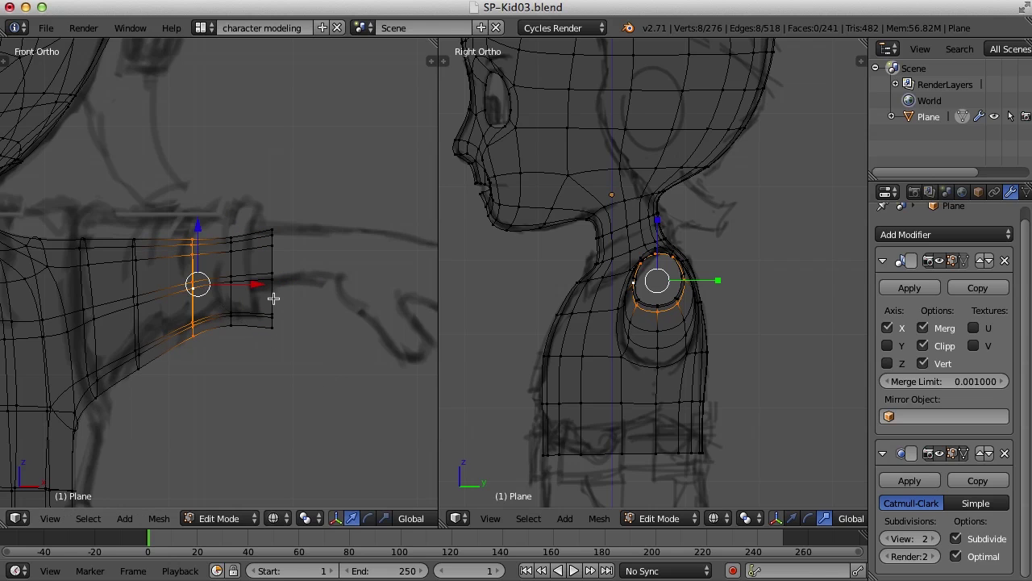
{"action": "right_click", "coordinate": [274, 300], "text": "alt"}
{"action": "key", "text": "s"}
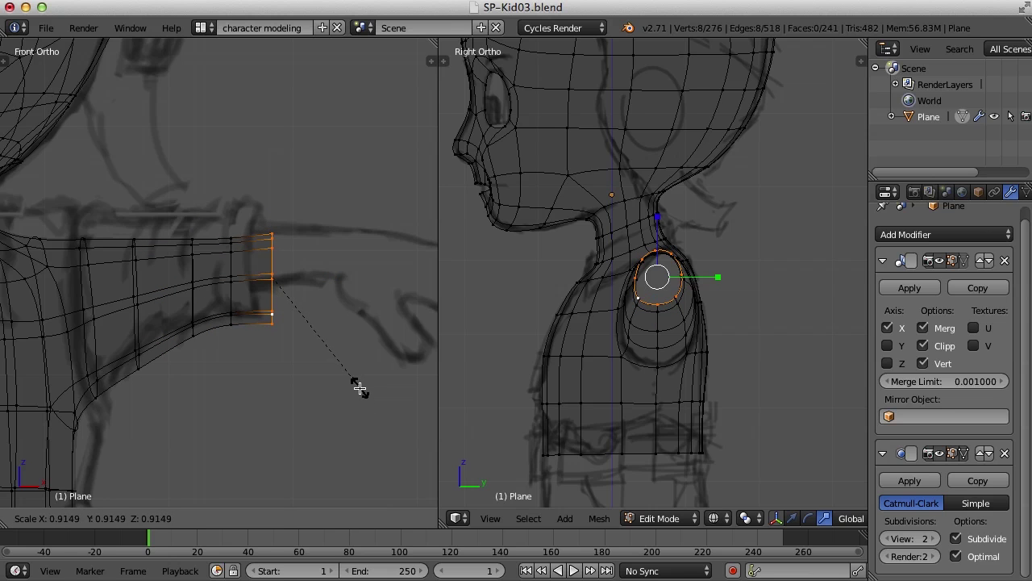
{"action": "left_click", "coordinate": [357, 386]}
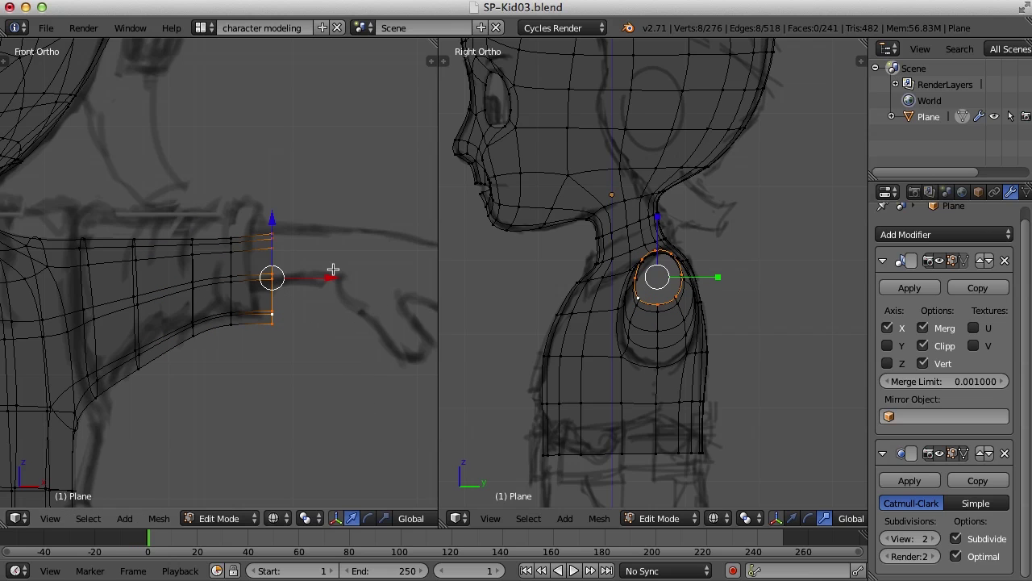
Extrude the sleeve's end loop outward about 0.62 toward the sketched wrist and flatten it along Z to about 0.79
{"action": "key", "text": "e"}
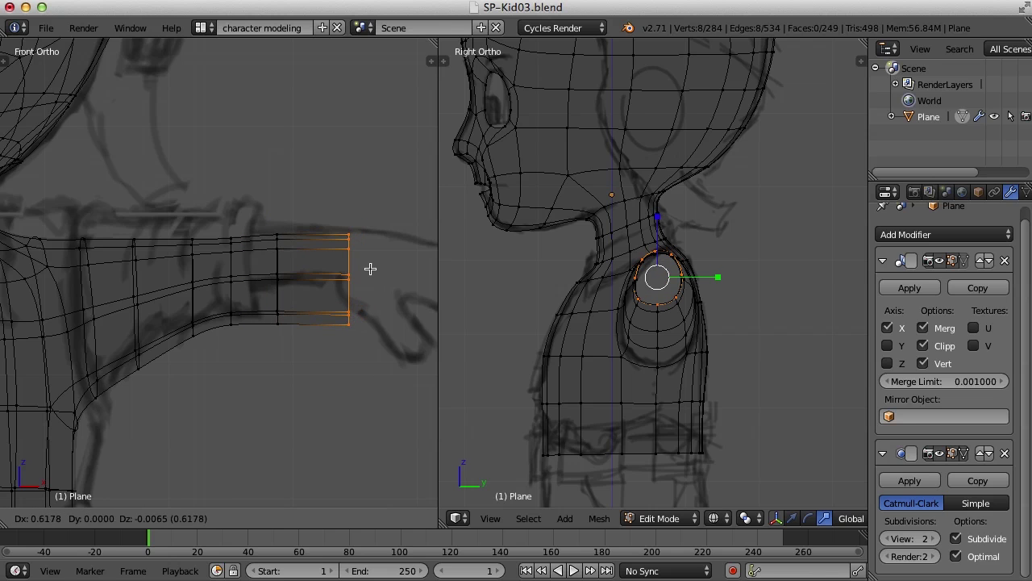
{"action": "left_click", "coordinate": [369, 267]}
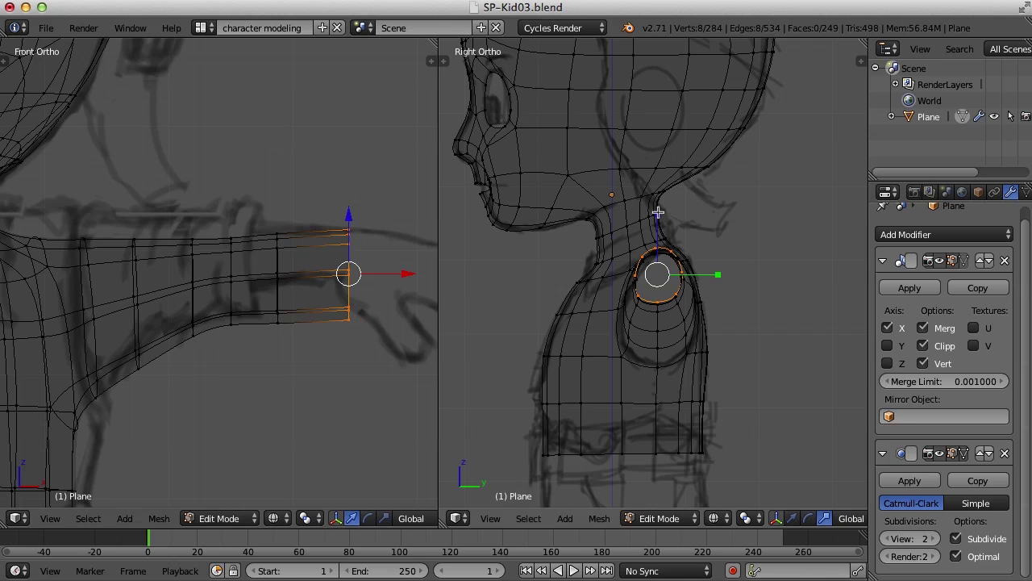
{"action": "key", "text": "s"}
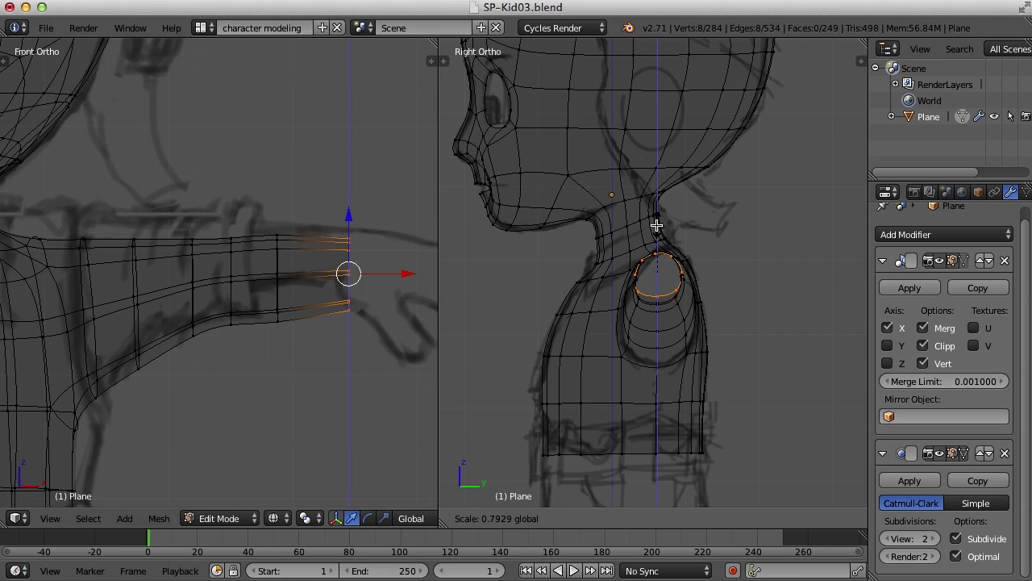
{"action": "left_click", "coordinate": [650, 224]}
Scale the wrist's end loop down uniformly and raise it along Z to fit the sketched forearm
{"action": "key", "text": "s"}
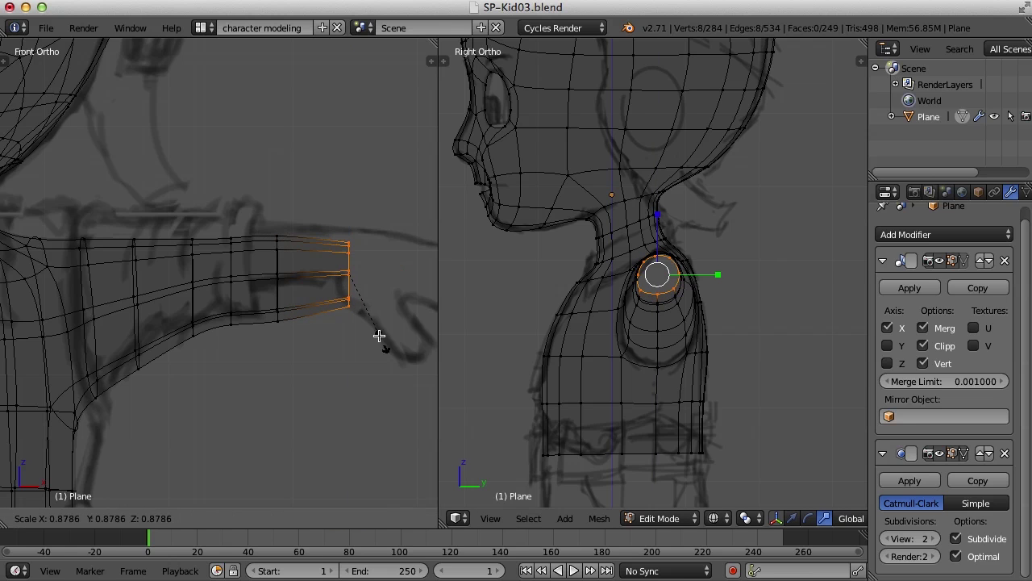
{"action": "left_click", "coordinate": [379, 324]}
{"action": "key", "text": "g"}
{"action": "key", "text": "z"}
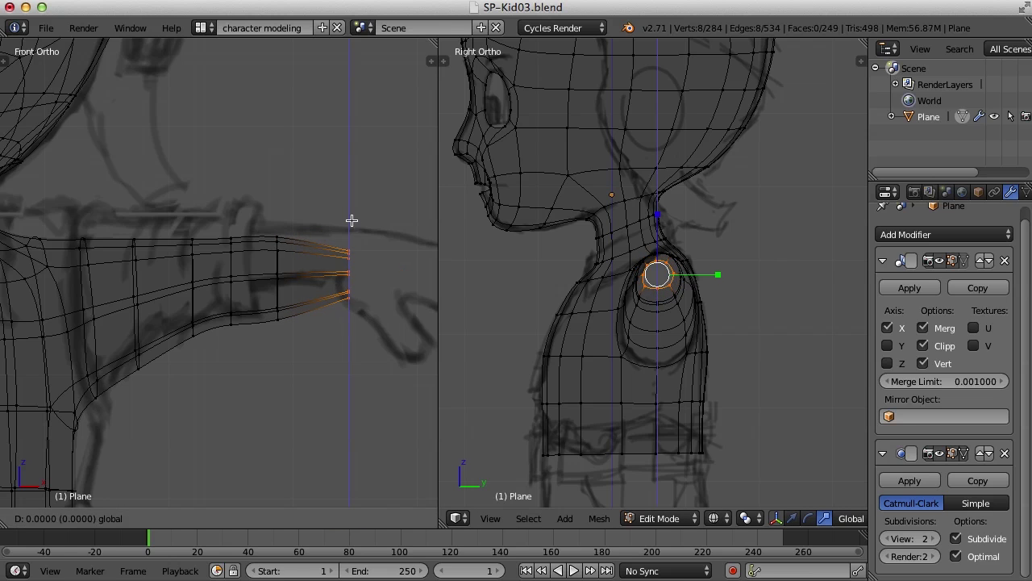
{"action": "left_click_drag", "start_coordinate": [352, 206], "coordinate": [352, 212]}
{"action": "scroll", "coordinate": [323, 309], "scroll_direction": "down", "scroll_amount": 2}
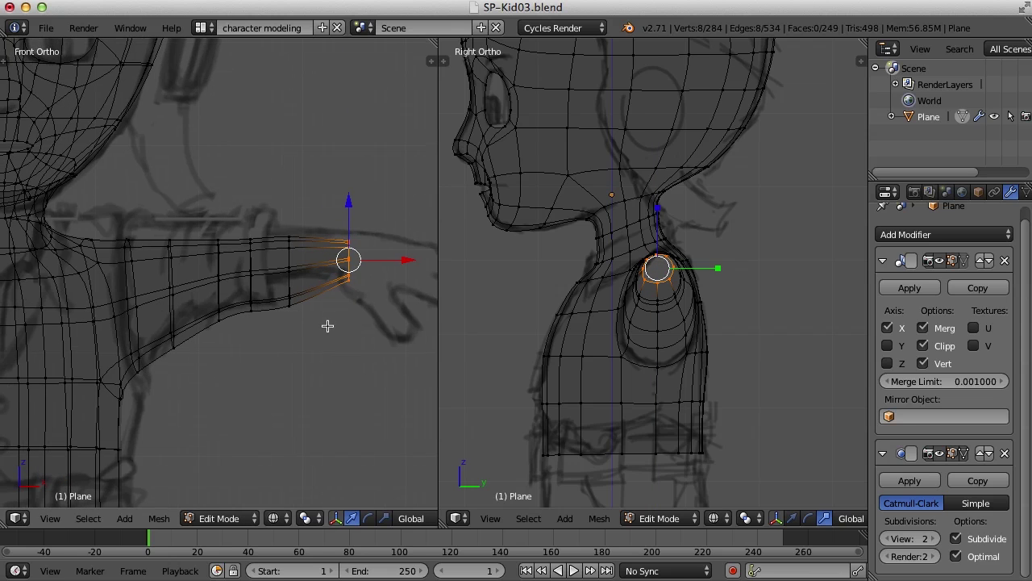
Slide the loop just before the wrist end toward the shoulder along X and squash it along Z to about 0.93
{"action": "right_click", "coordinate": [288, 280], "text": "alt"}
{"action": "key", "text": "g"}
{"action": "key", "text": "x"}
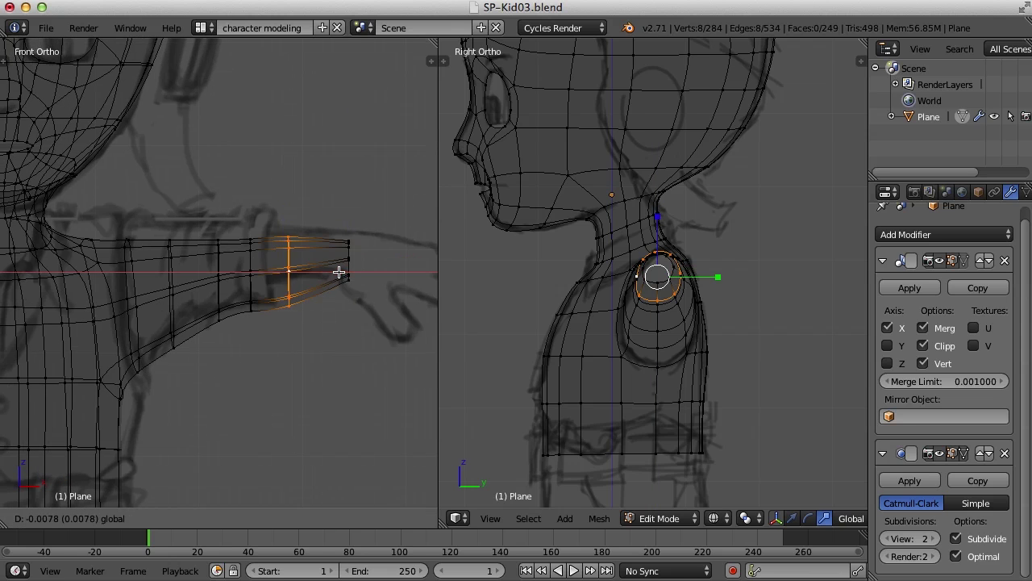
{"action": "left_click", "coordinate": [331, 271]}
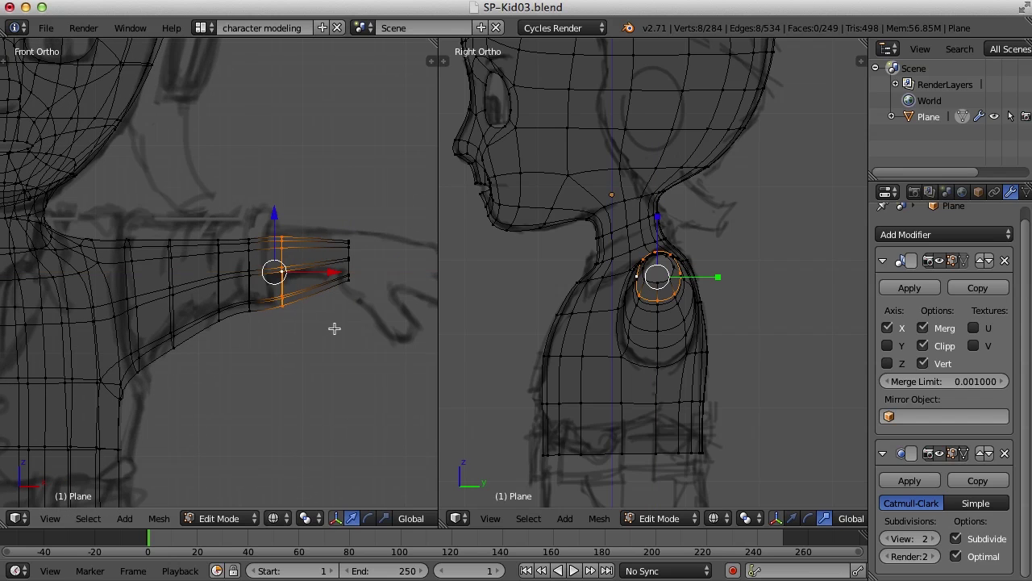
{"action": "key", "text": "s"}
{"action": "key", "text": "z"}
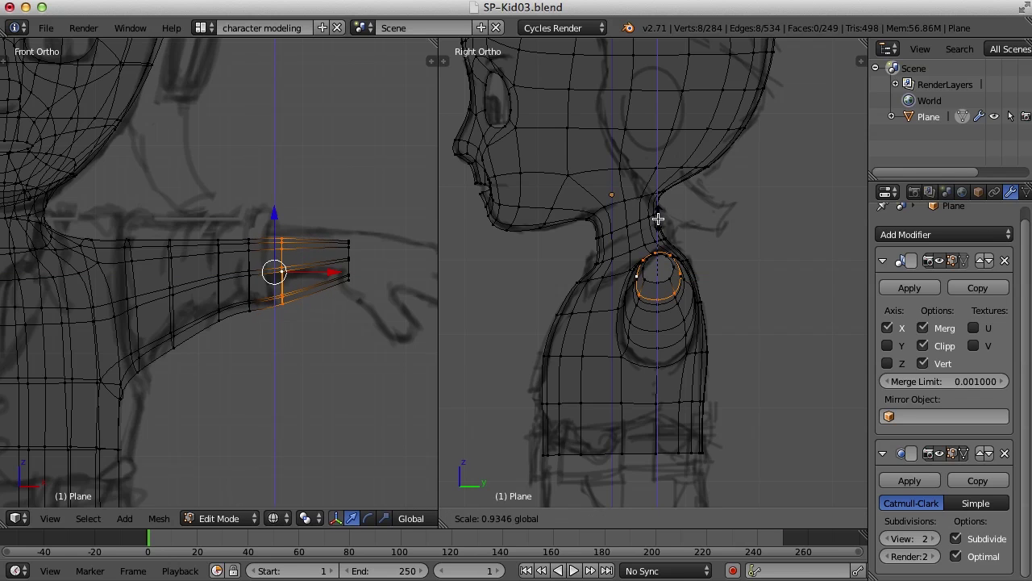
{"action": "left_click", "coordinate": [658, 217]}
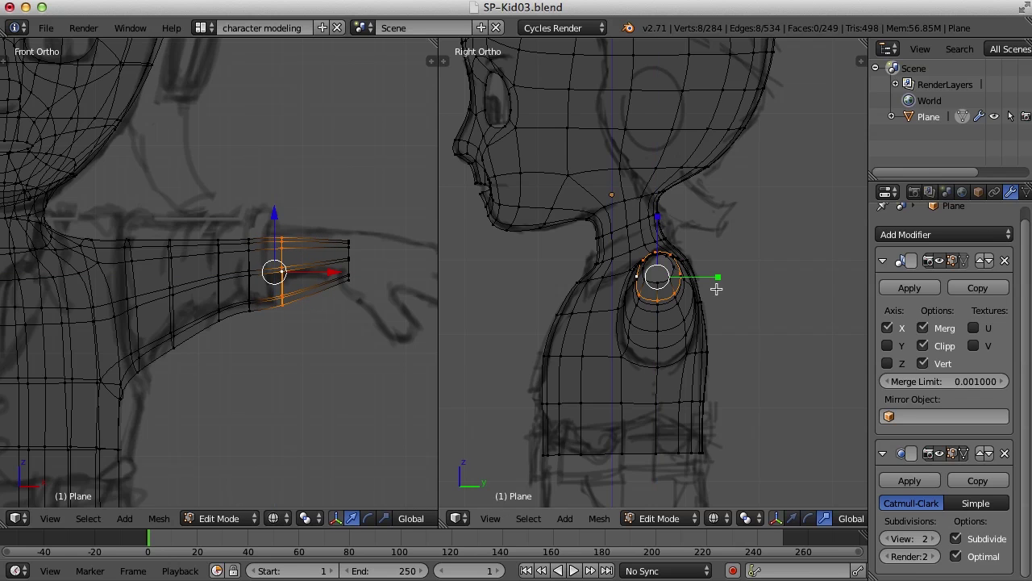
Widen the wrist's end loop slightly along Y in the side view and select the loop at the sketched cuff
{"action": "right_click", "coordinate": [358, 259], "text": "alt"}
{"action": "mouse_move", "coordinate": [723, 268]}
{"action": "left_mouse_down"}
{"action": "mouse_move", "coordinate": [739, 266]}
{"action": "mouse_move", "coordinate": [733, 274]}
{"action": "left_mouse_up"}
{"action": "scroll", "coordinate": [732, 282], "scroll_direction": "up", "scroll_amount": 1}
{"action": "right_click", "coordinate": [253, 264], "text": "alt"}
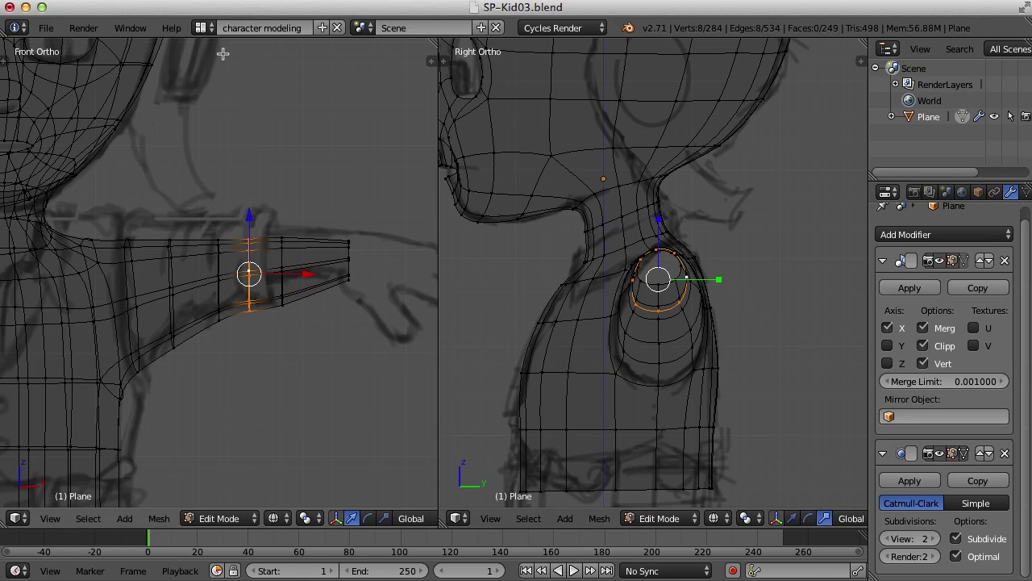
Switch to the Default screen layout and examine the arms, shoulders and back in the shaded perspective view
{"action": "left_click", "coordinate": [201, 28]}
{"action": "left_click", "coordinate": [234, 118]}
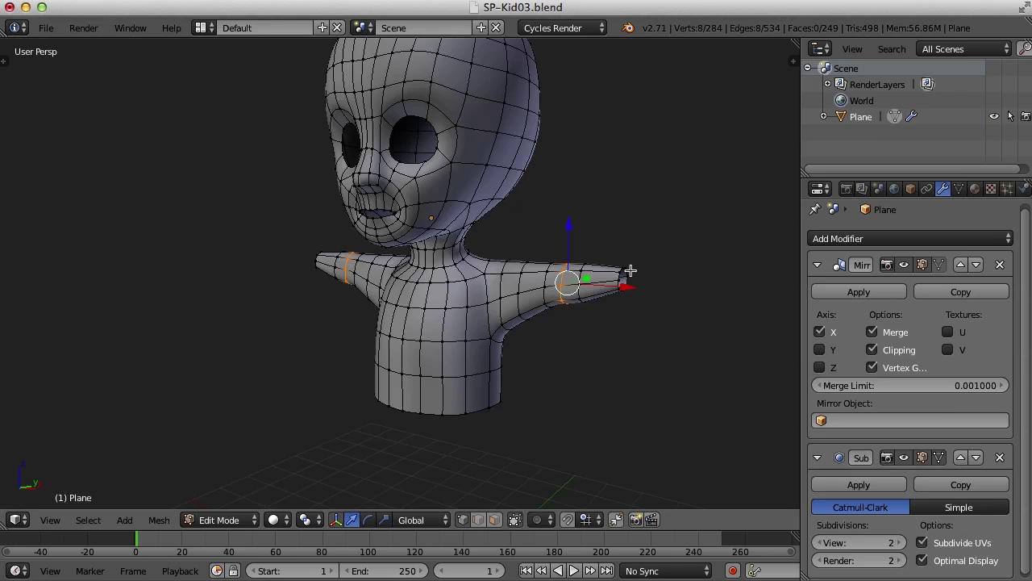
{"action": "scroll", "coordinate": [629, 271], "scroll_direction": "up", "scroll_amount": 2}
{"action": "middle_click_drag", "start_coordinate": [614, 276], "coordinate": [371, 294]}
{"action": "scroll", "coordinate": [371, 294], "scroll_direction": "up", "scroll_amount": 1}
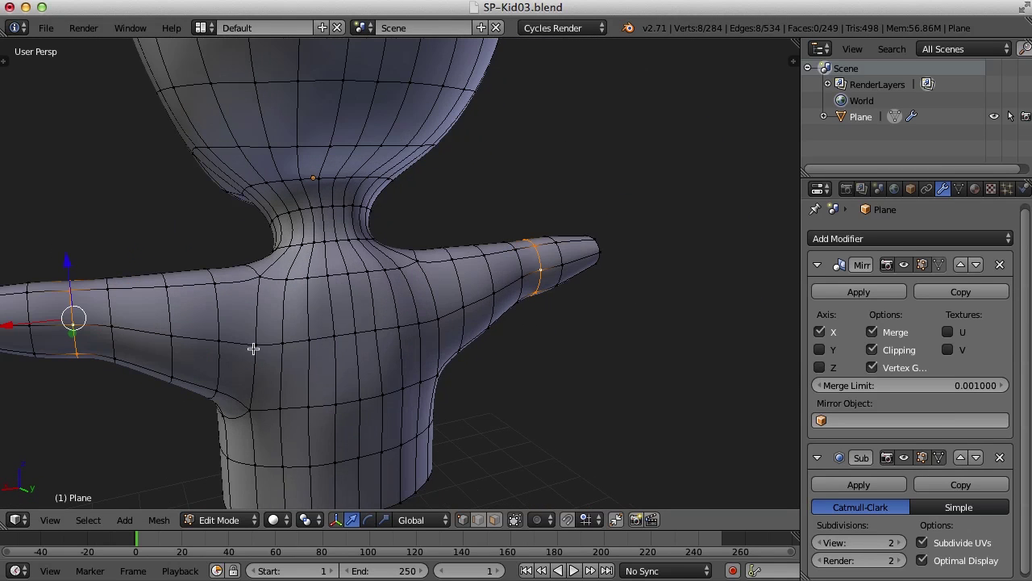
{"action": "scroll", "coordinate": [253, 348], "scroll_direction": "down", "scroll_amount": 2}
{"action": "middle_click_drag", "start_coordinate": [314, 330], "coordinate": [508, 298]}
Select only the vertex on the front of the upper arm near the armpit and raise it slightly along Z
{"action": "right_click", "coordinate": [508, 300], "text": "shift"}
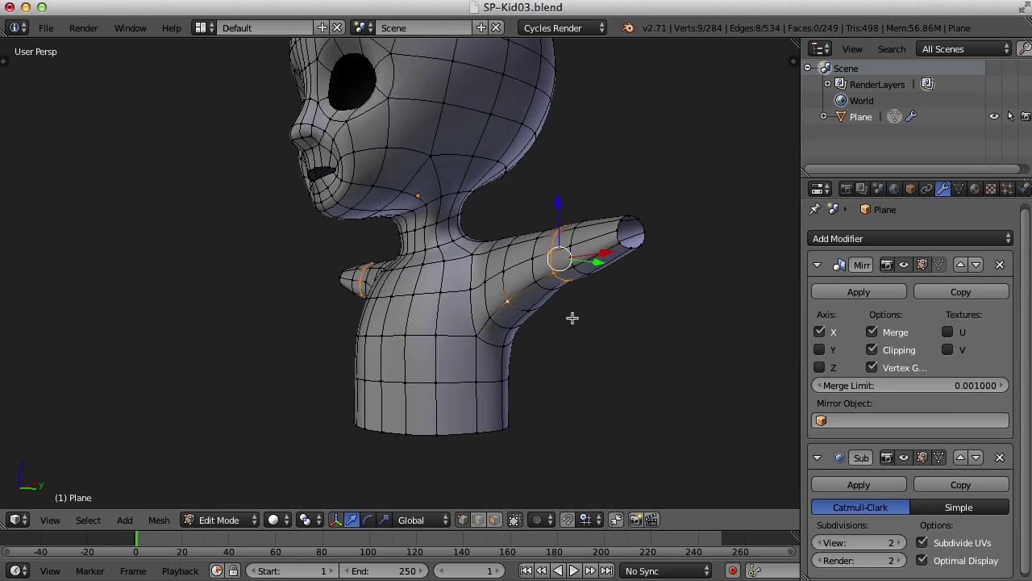
{"action": "middle_click_drag", "start_coordinate": [576, 325], "coordinate": [465, 325], "text": "shift"}
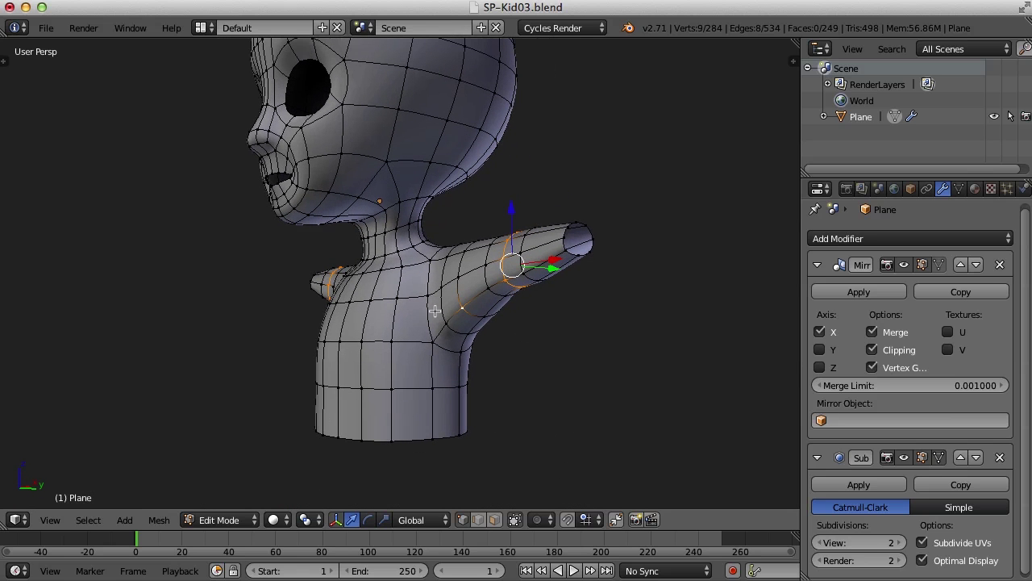
{"action": "right_click", "coordinate": [465, 310]}
{"action": "left_click_drag", "start_coordinate": [455, 259], "coordinate": [455, 249]}
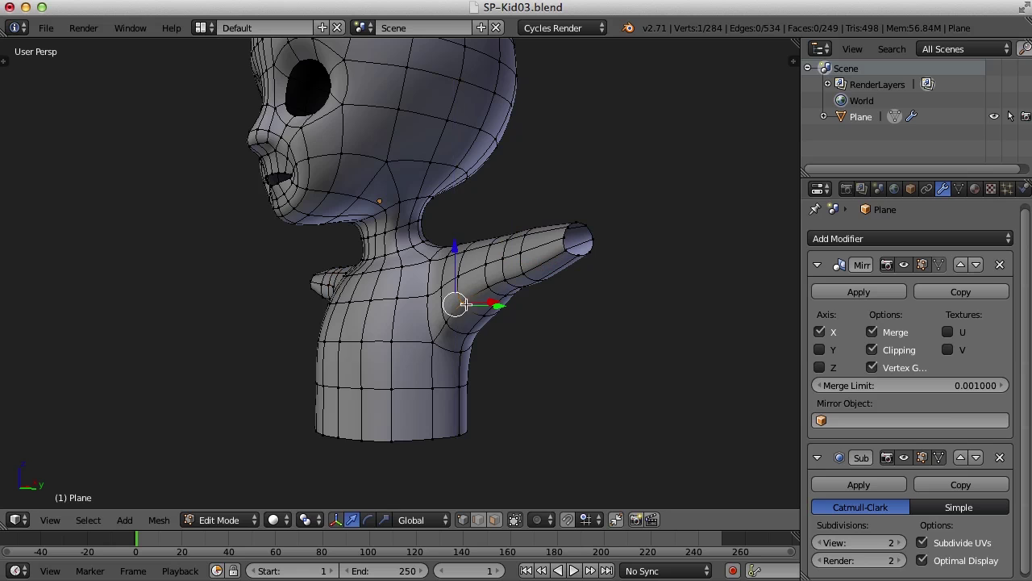
Raise the front armpit vertex along Z and select the two neighbouring vertices on the front of the upper arm
{"action": "middle_click_drag", "start_coordinate": [457, 300], "coordinate": [532, 313]}
{"action": "scroll", "coordinate": [549, 338], "scroll_direction": "up", "scroll_amount": 4}
{"action": "right_click", "coordinate": [598, 375]}
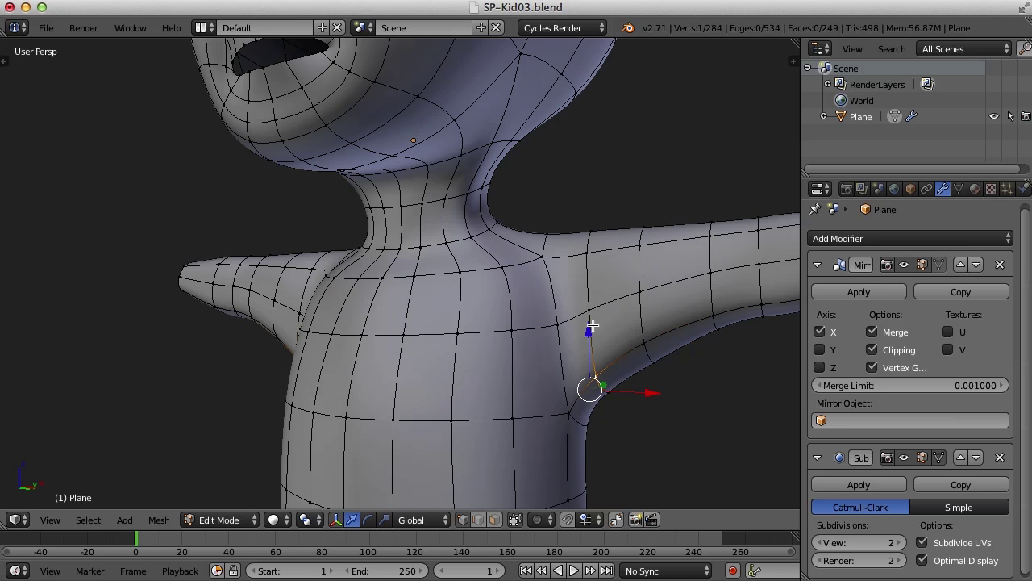
{"action": "left_click_drag", "start_coordinate": [587, 331], "coordinate": [604, 238]}
{"action": "right_click", "coordinate": [643, 338]}
{"action": "right_click", "coordinate": [637, 287]}
{"action": "right_click", "coordinate": [595, 304], "text": "shift"}
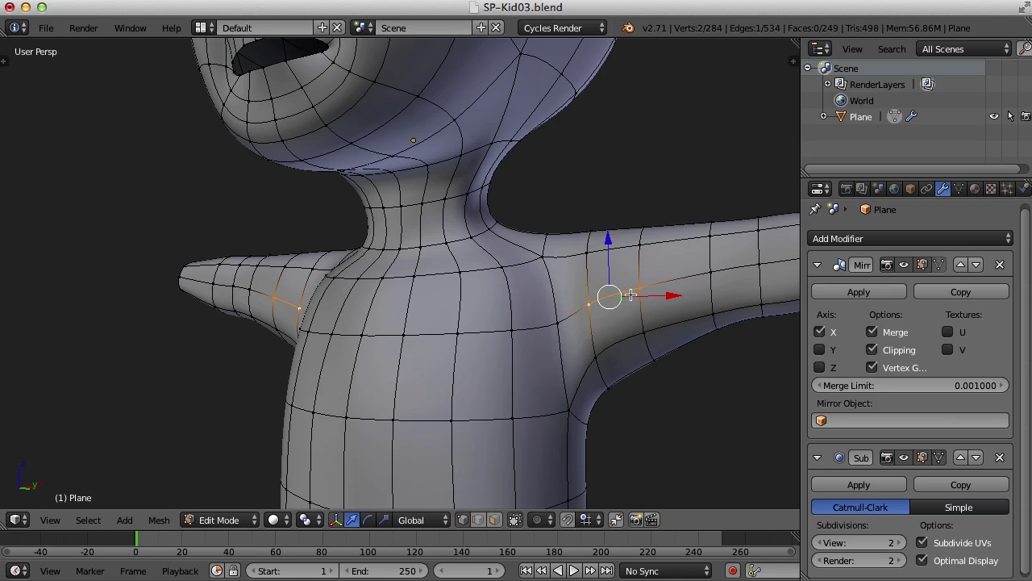
Nudge the front shoulder vertex and the front armpit corner vertex along Y to even out the sleeve joint
{"action": "middle_click_drag", "start_coordinate": [556, 329], "coordinate": [442, 341]}
{"action": "right_click", "coordinate": [436, 336]}
{"action": "mouse_move", "coordinate": [490, 335]}
{"action": "left_mouse_down"}
{"action": "mouse_move", "coordinate": [465, 334]}
{"action": "mouse_move", "coordinate": [498, 321]}
{"action": "left_mouse_up"}
{"action": "right_click", "coordinate": [461, 322]}
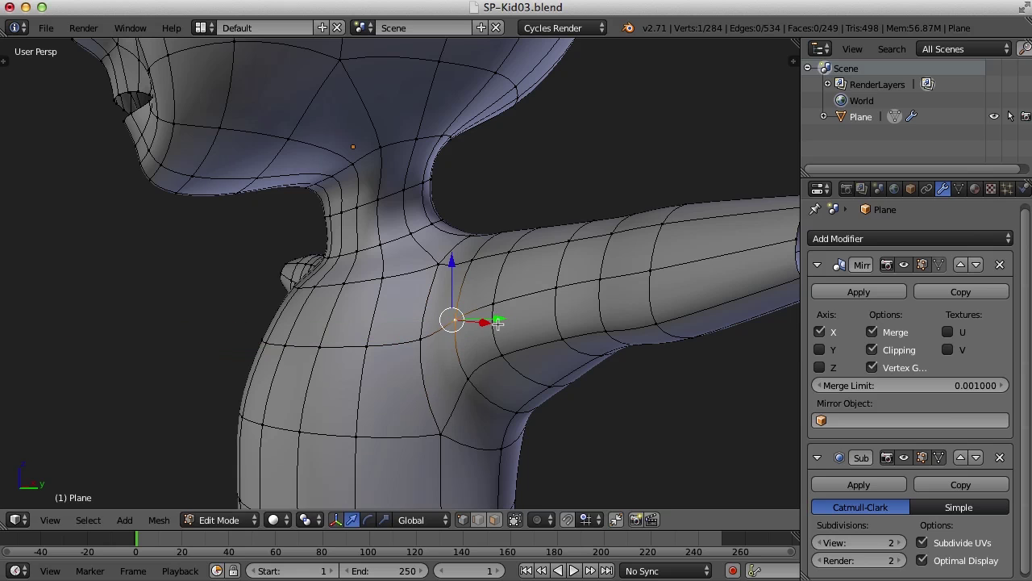
{"action": "right_click", "coordinate": [436, 436]}
{"action": "left_click_drag", "start_coordinate": [483, 430], "coordinate": [482, 423]}
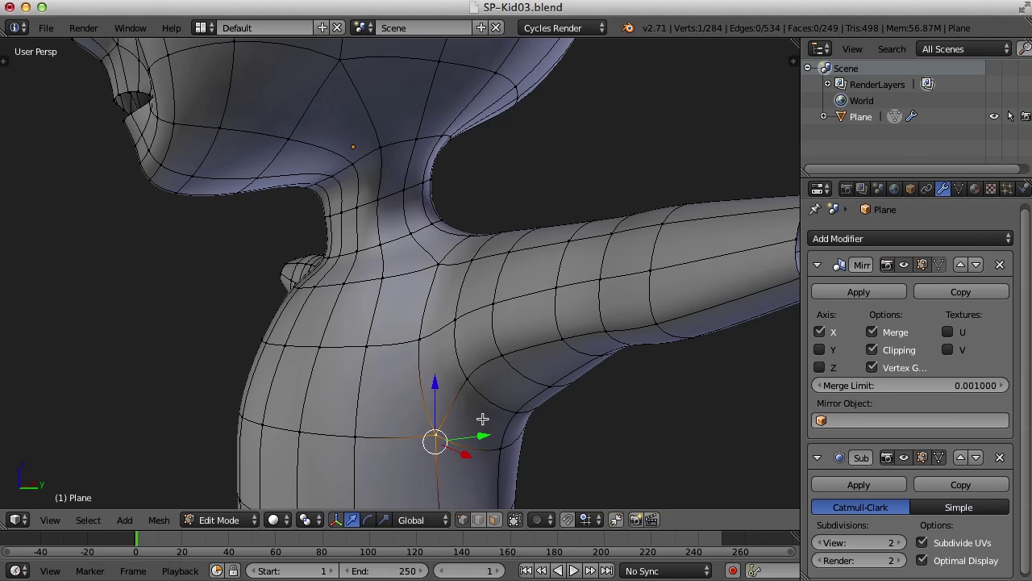
Check the vertices under the arm and nudge the rear armpit corner vertex slightly forward along Y
{"action": "scroll", "coordinate": [484, 420], "scroll_direction": "down", "scroll_amount": 1}
{"action": "middle_click_drag", "start_coordinate": [520, 402], "coordinate": [501, 349]}
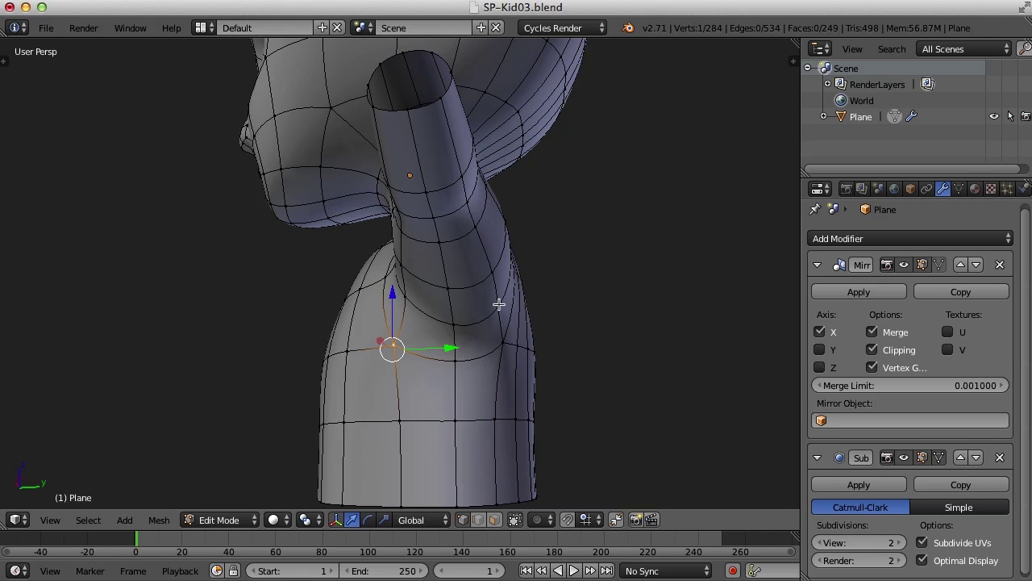
{"action": "right_click", "coordinate": [501, 310]}
{"action": "right_click", "coordinate": [457, 326]}
{"action": "right_click", "coordinate": [503, 345]}
{"action": "left_click_drag", "start_coordinate": [567, 345], "coordinate": [565, 345]}
Shift the two side vertices below the armpit and the hem vertex beneath them forward along Y
{"action": "right_click", "coordinate": [456, 362]}
{"action": "right_click", "coordinate": [456, 419], "text": "shift"}
{"action": "left_click_drag", "start_coordinate": [508, 388], "coordinate": [494, 419]}
{"action": "right_click", "coordinate": [458, 498]}
{"action": "left_click_drag", "start_coordinate": [517, 506], "coordinate": [504, 507]}
Move the vertex at the back underside of the sleeve near the cuff about 0.04 outward along Y and fine-tune its position
{"action": "middle_click_drag", "start_coordinate": [491, 436], "coordinate": [374, 376], "text": "shift"}
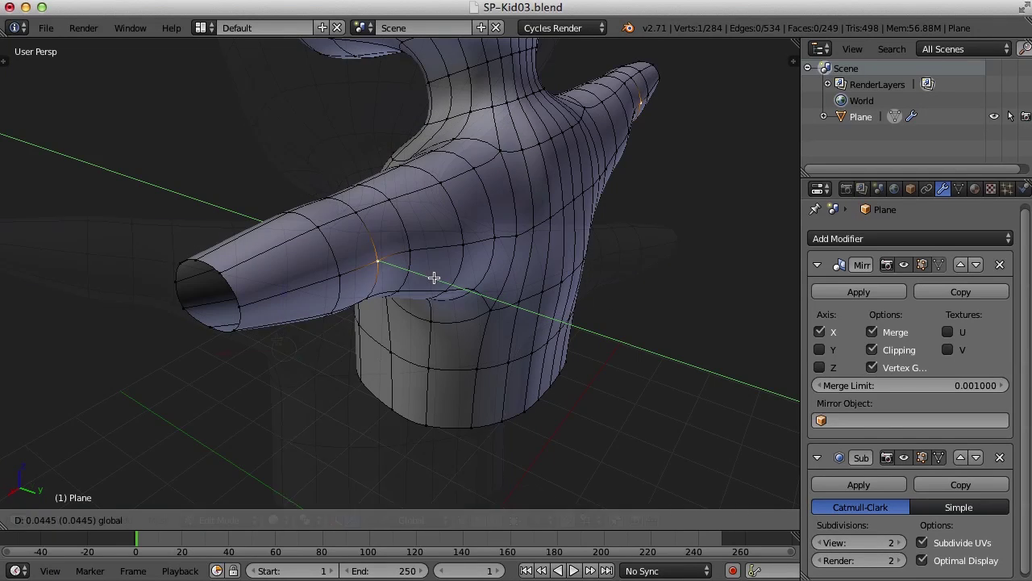
{"action": "left_click", "coordinate": [444, 280]}
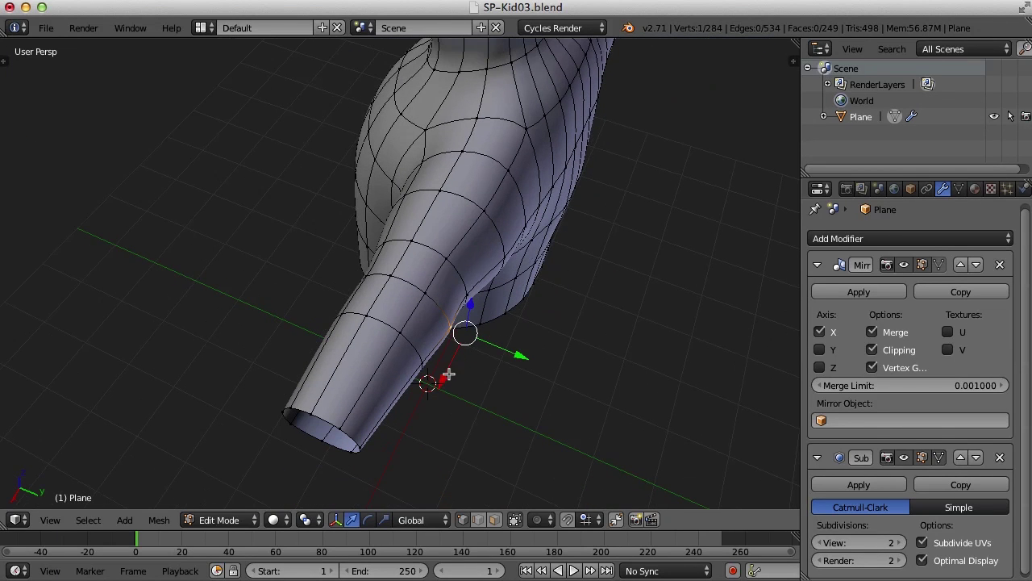
{"action": "left_click_drag", "start_coordinate": [431, 377], "coordinate": [435, 384]}
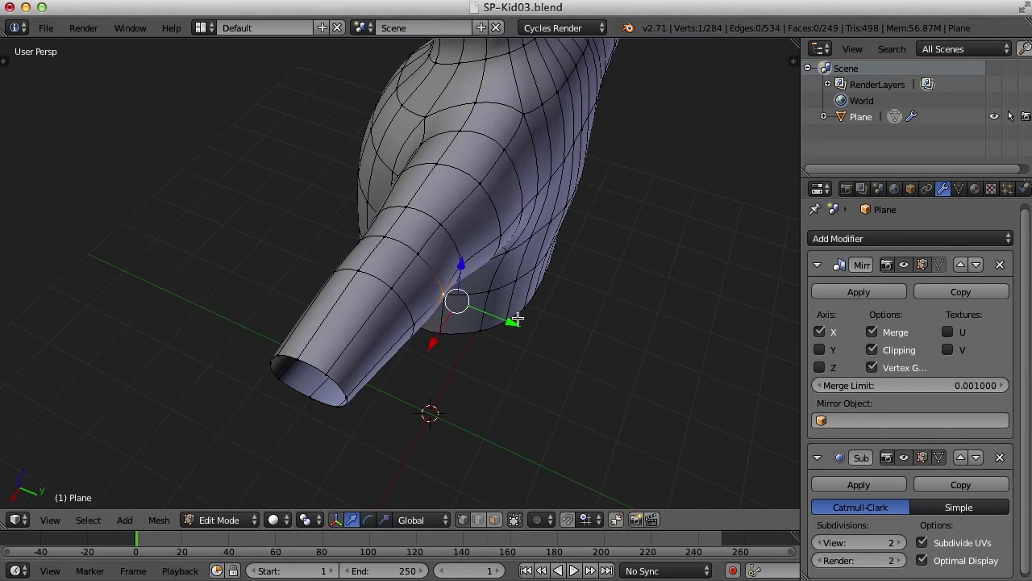
{"action": "left_click_drag", "start_coordinate": [511, 316], "coordinate": [515, 327]}
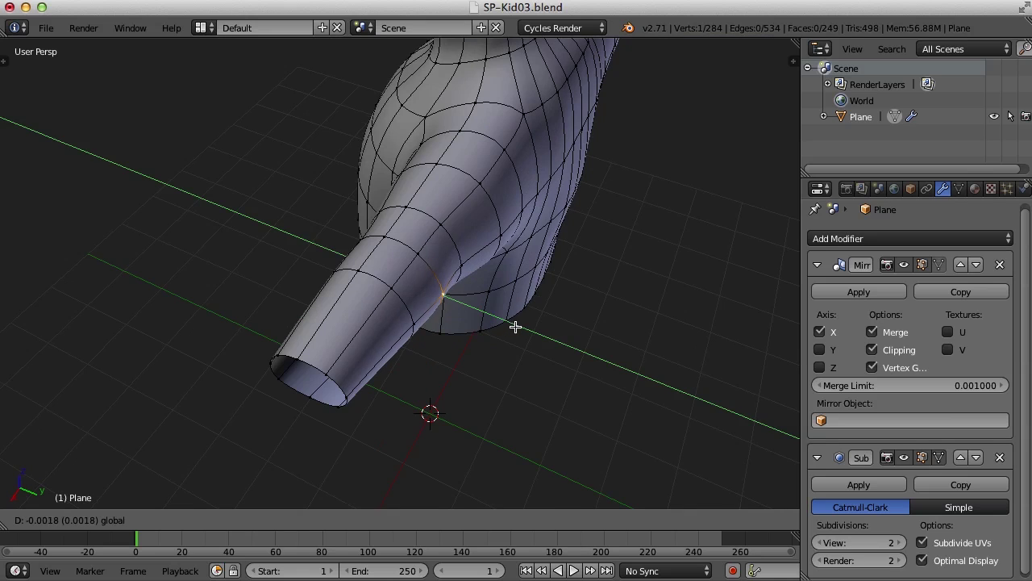
{"action": "left_click_drag", "start_coordinate": [515, 327], "coordinate": [515, 327]}
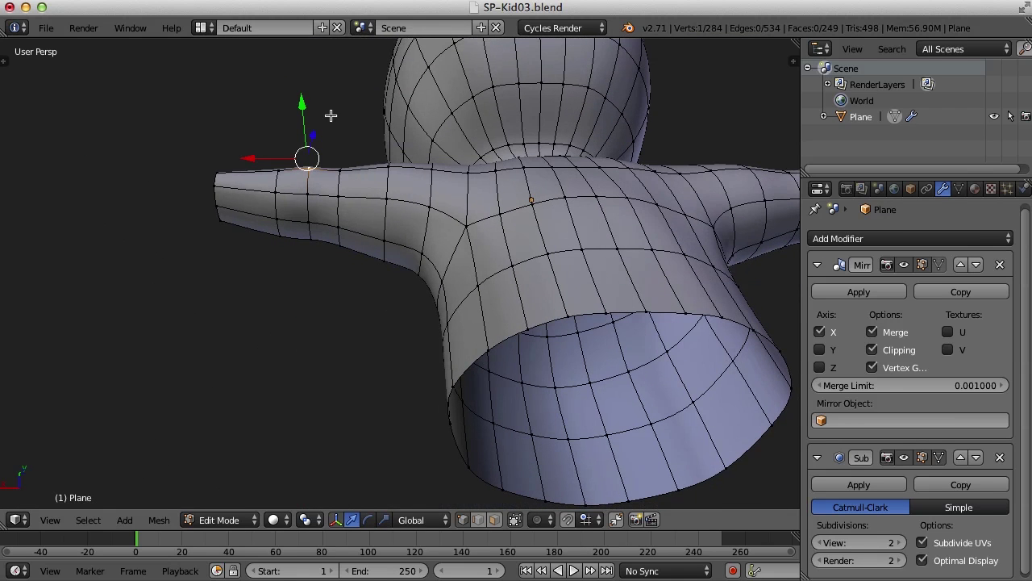
Nudge the vertices around the underside of the sleeve near the cuff along Y to round out the arm
{"action": "left_click_drag", "start_coordinate": [300, 103], "coordinate": [300, 100]}
{"action": "middle_click_drag", "start_coordinate": [289, 146], "coordinate": [557, 264]}
{"action": "left_click_drag", "start_coordinate": [557, 265], "coordinate": [558, 267]}
{"action": "middle_click_drag", "start_coordinate": [355, 280], "coordinate": [555, 291]}
{"action": "right_click", "coordinate": [435, 283], "text": "shift"}
{"action": "left_click_drag", "start_coordinate": [544, 293], "coordinate": [551, 293]}
Shift the pair of vertices on the front of the sleeve along Y and return to the character modeling layout
{"action": "middle_click_drag", "start_coordinate": [551, 292], "coordinate": [464, 309]}
{"action": "right_click", "coordinate": [463, 309]}
{"action": "right_click", "coordinate": [470, 268], "text": "shift"}
{"action": "left_click_drag", "start_coordinate": [513, 273], "coordinate": [518, 272]}
{"action": "middle_click_drag", "start_coordinate": [457, 344], "coordinate": [483, 224]}
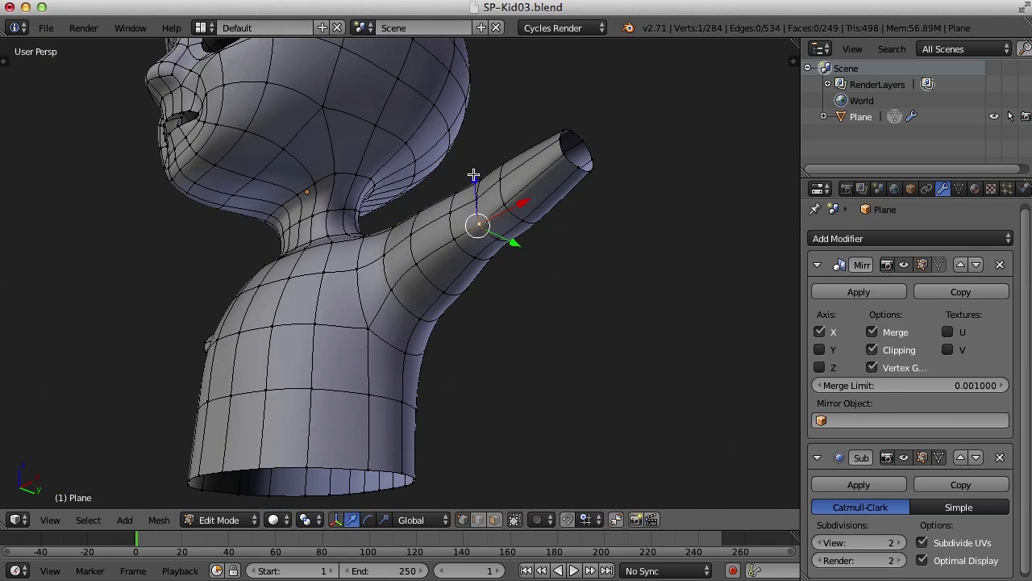
{"action": "key", "text": "KP_1"}
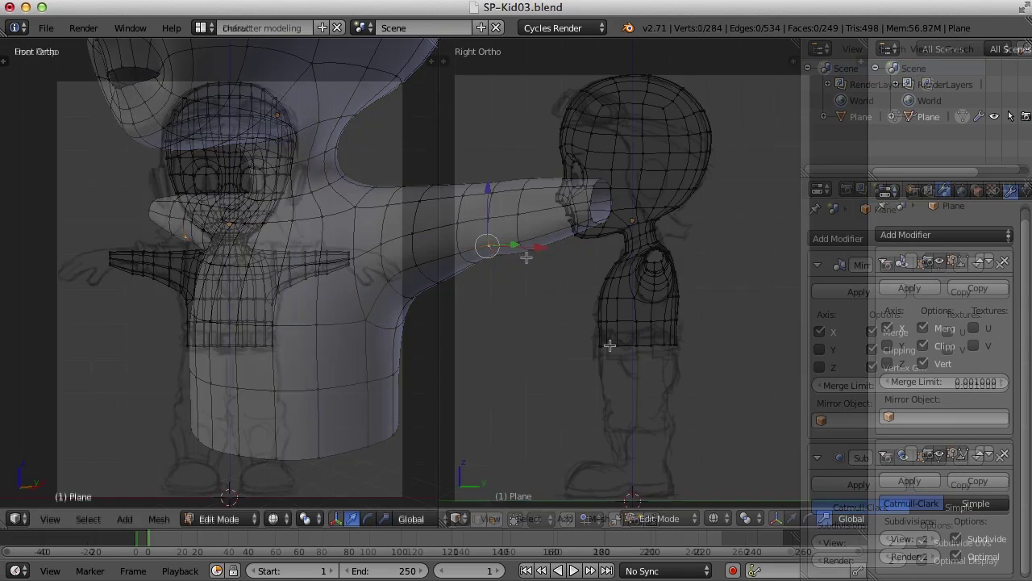